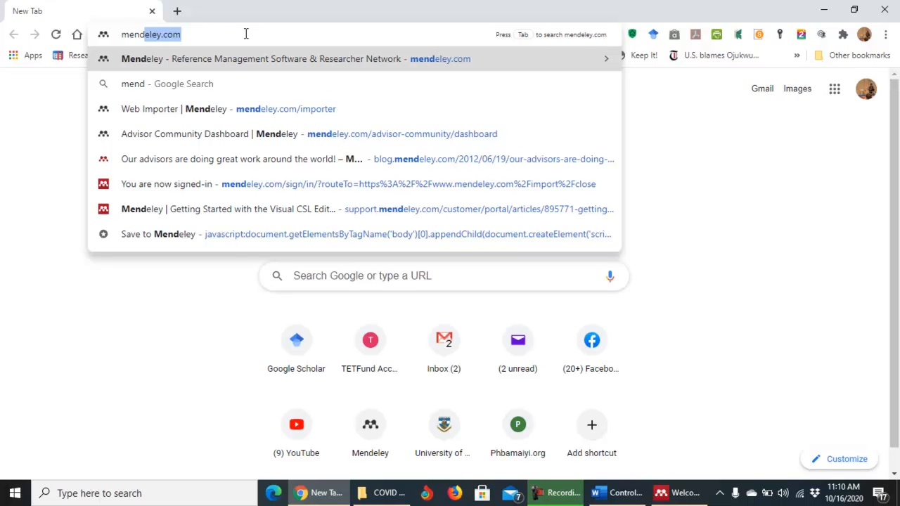
Load mendeley.com in Chrome to reach the Mendeley homepage.
key("Return")
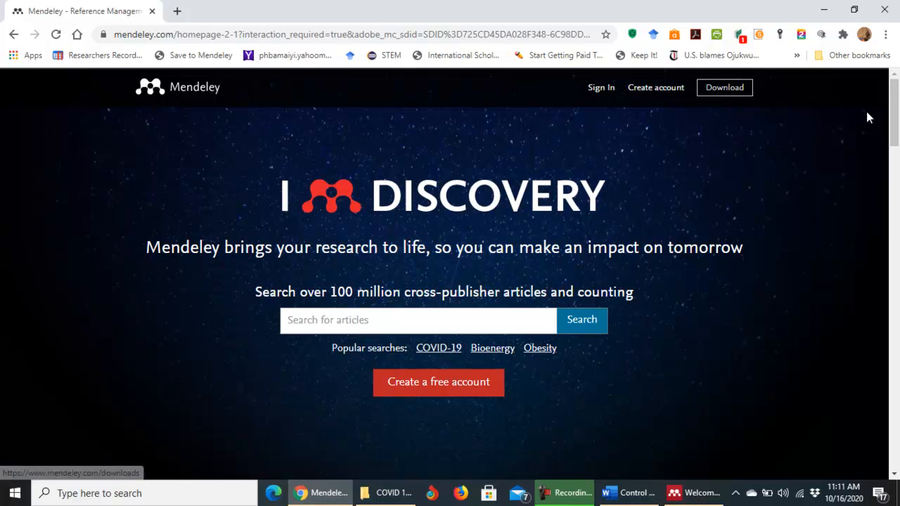
Scroll down the homepage and go to the Download Mendeley Desktop for Windows page.
left_click_drag(897, 104, 896, 394)
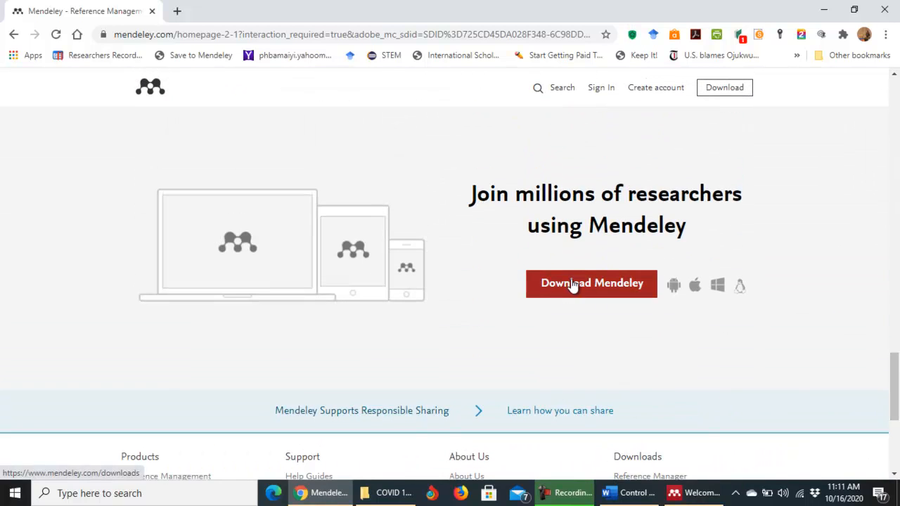
left_click(601, 285)
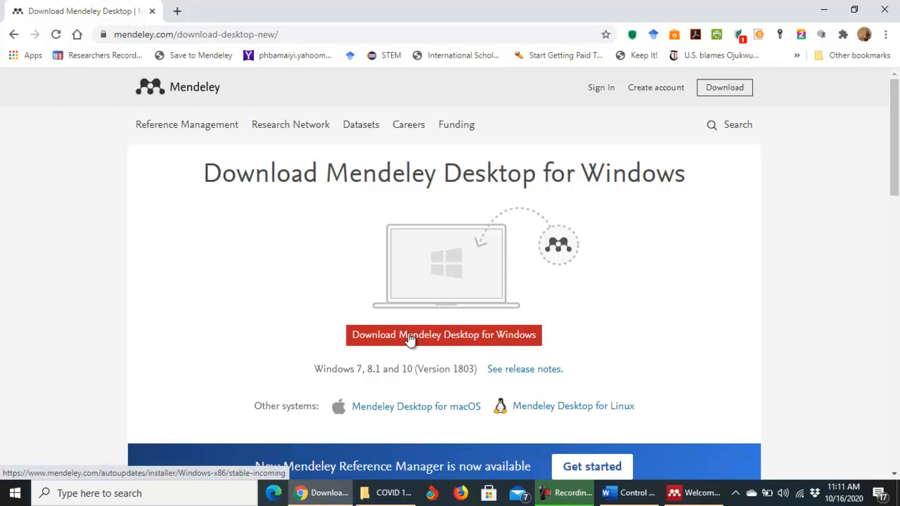
Save the Windows installer Mendeley-Desktop-1.19.4-win32 (3).exe into the Downloads folder.
left_click(489, 337)
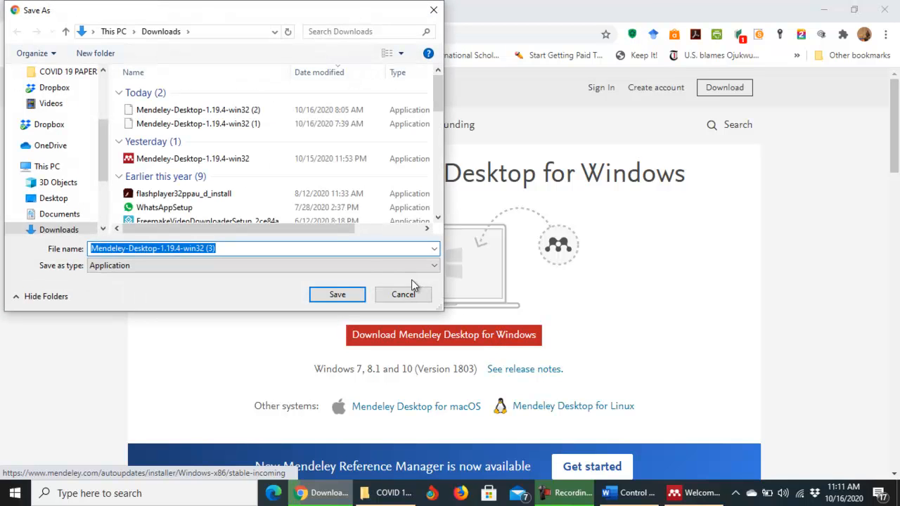
left_click(339, 295)
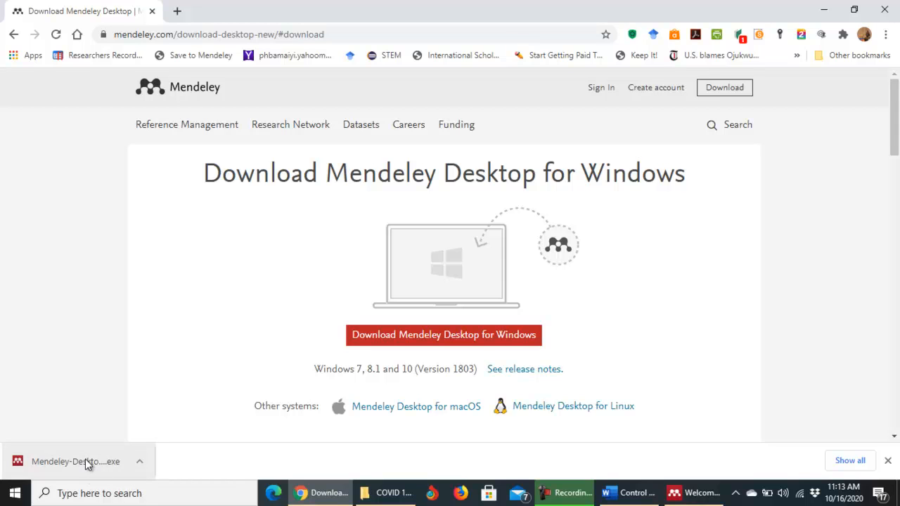
Minimise Chrome, close the Welcome window, and relaunch Mendeley Desktop from its desktop shortcut.
left_click(824, 10)
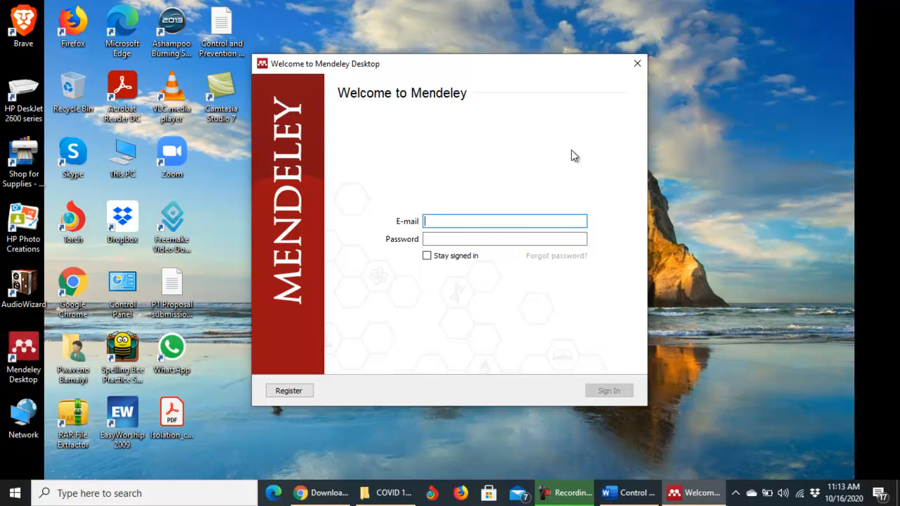
left_click(637, 63)
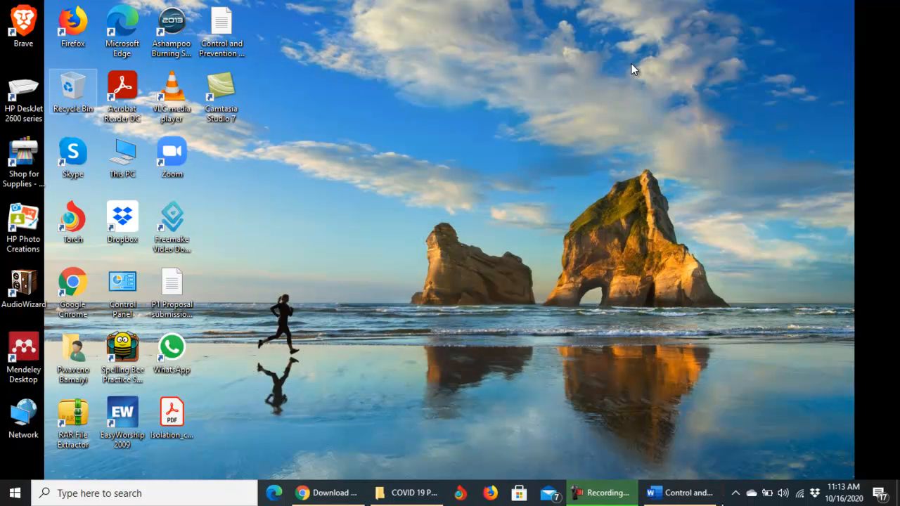
double_click(27, 350)
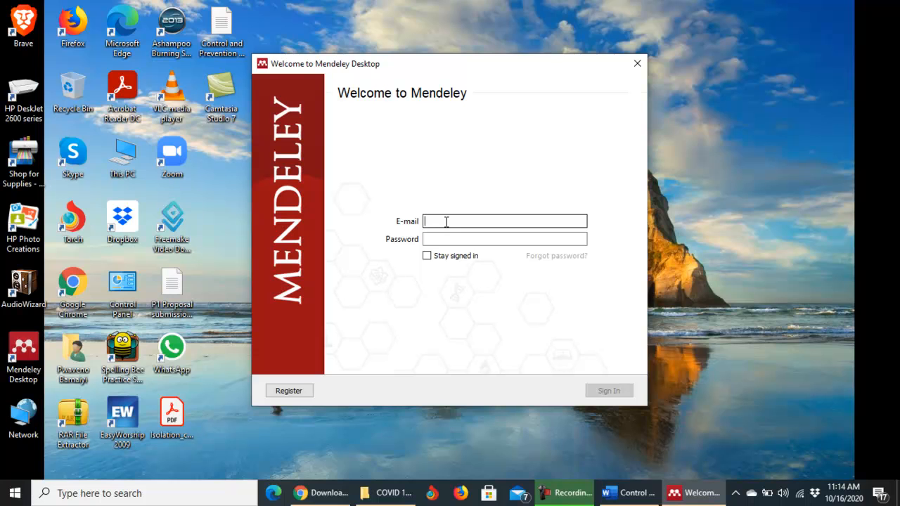
Enter the account e-mail and password with Stay signed in ticked, and sign in.
left_click(460, 239)
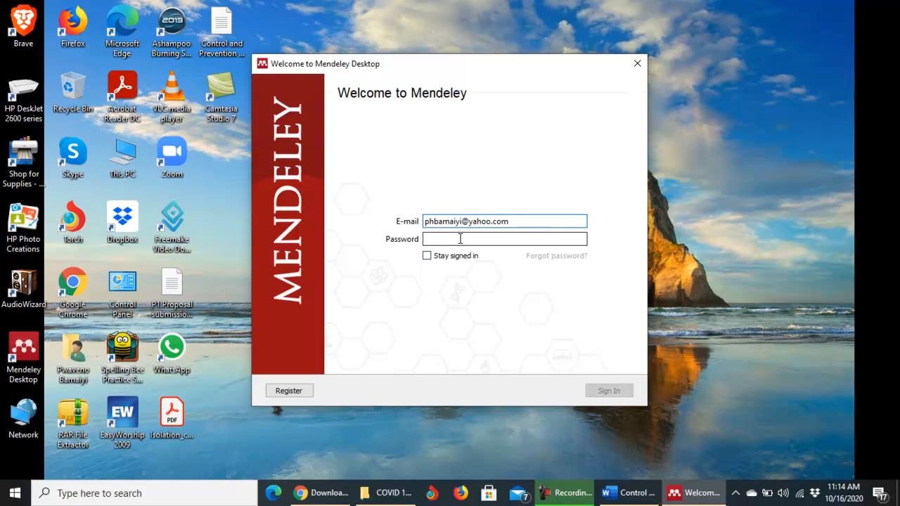
left_click(426, 258)
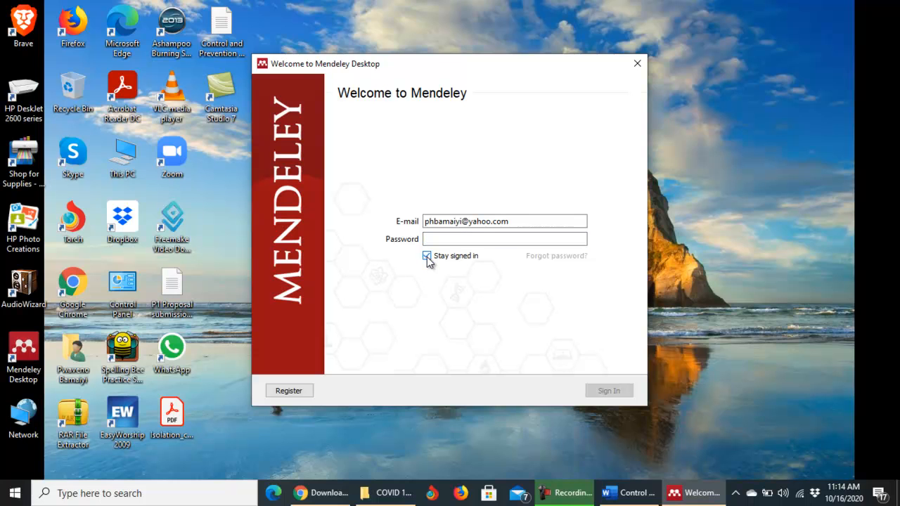
left_click(439, 239)
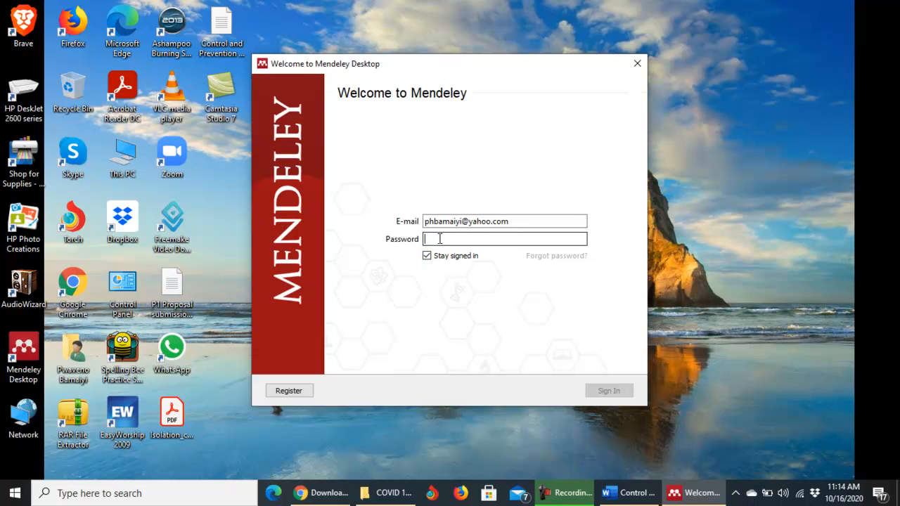
type("•")
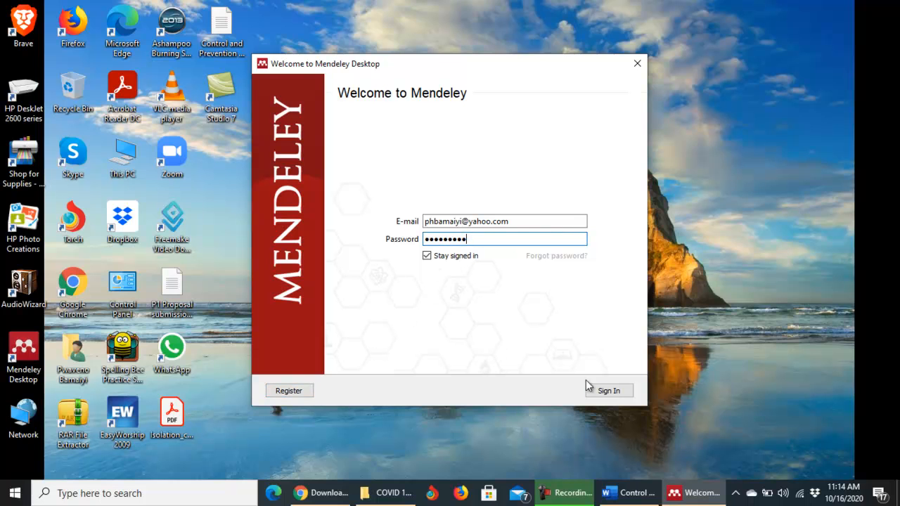
left_click(609, 391)
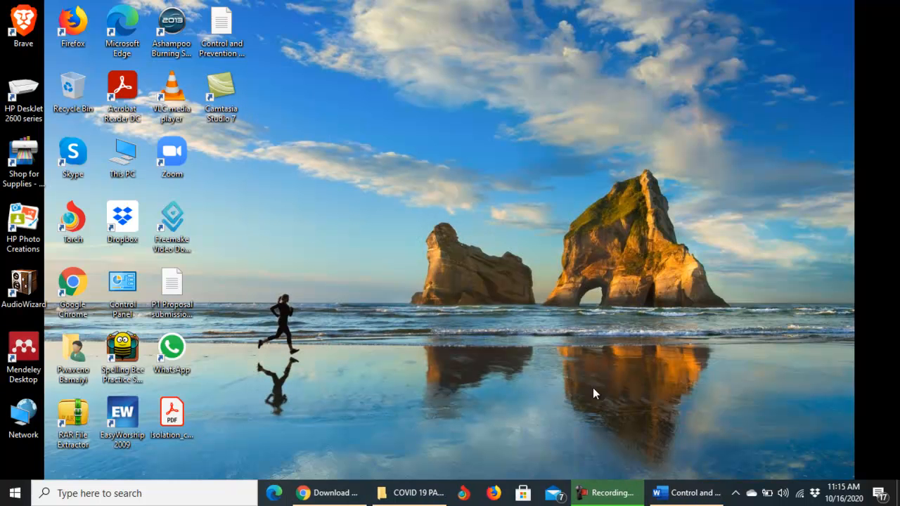
Restore Chrome, open the Mendeley web sign-in page and submit the account password.
left_click(341, 490)
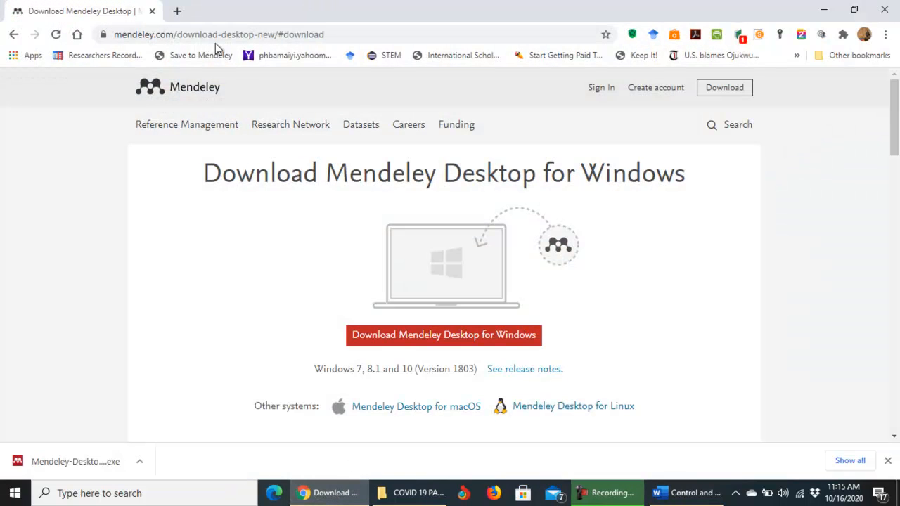
left_click(277, 34)
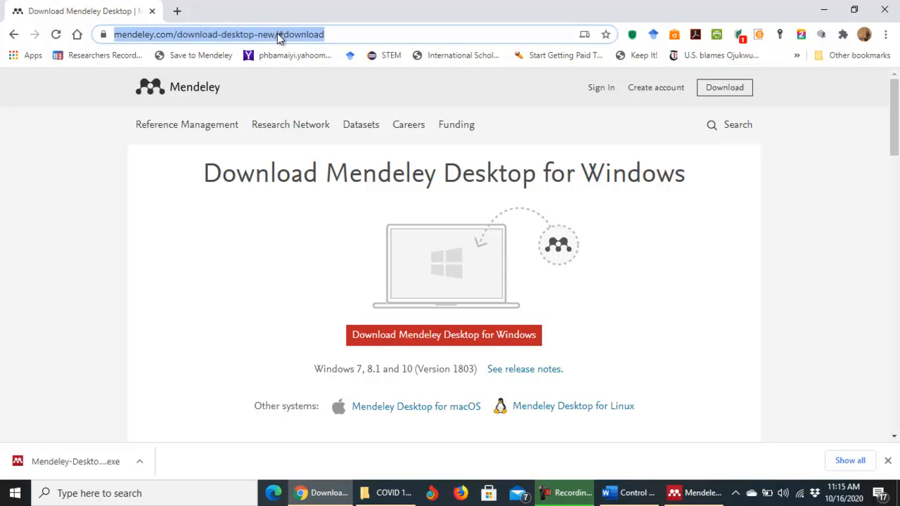
left_click(602, 90)
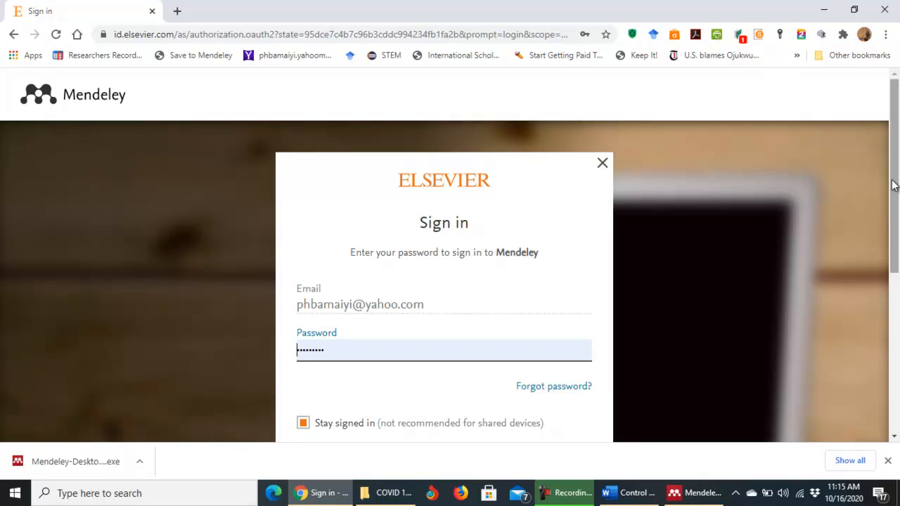
scroll(889, 201, "down", 3)
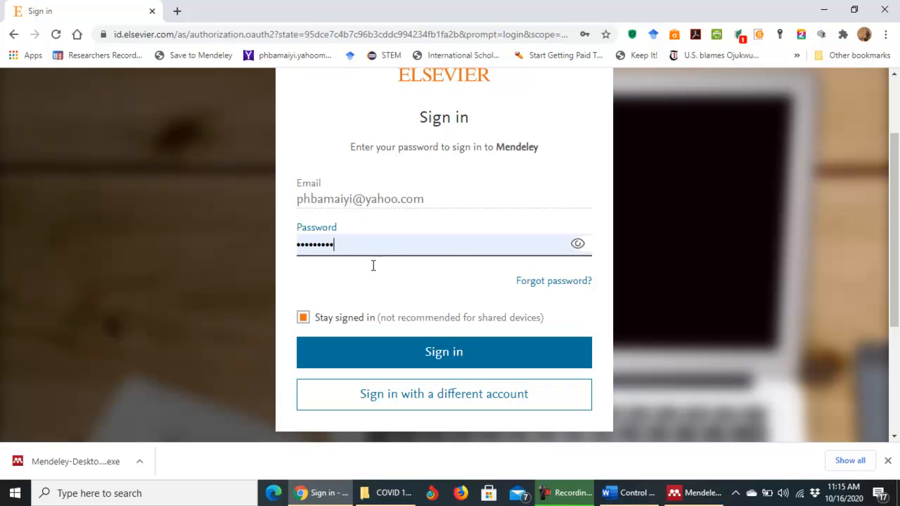
left_click(434, 357)
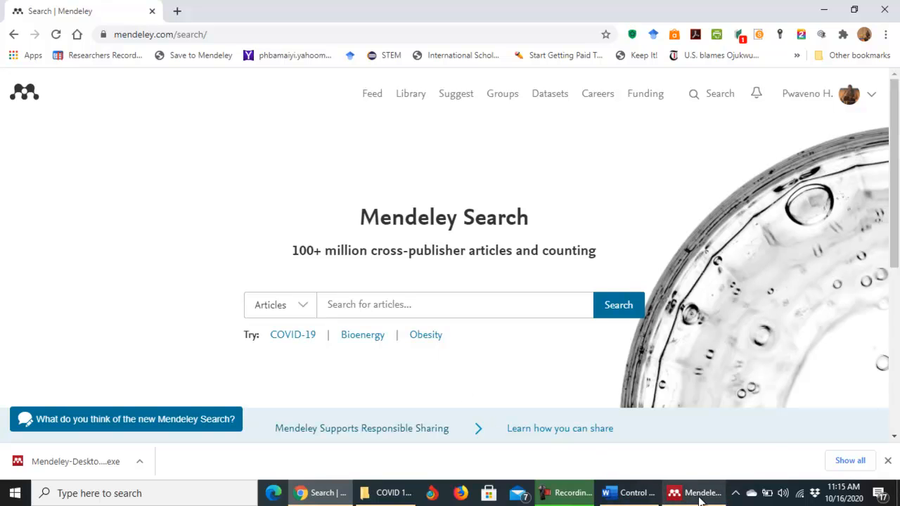
mouse_move(700, 499)
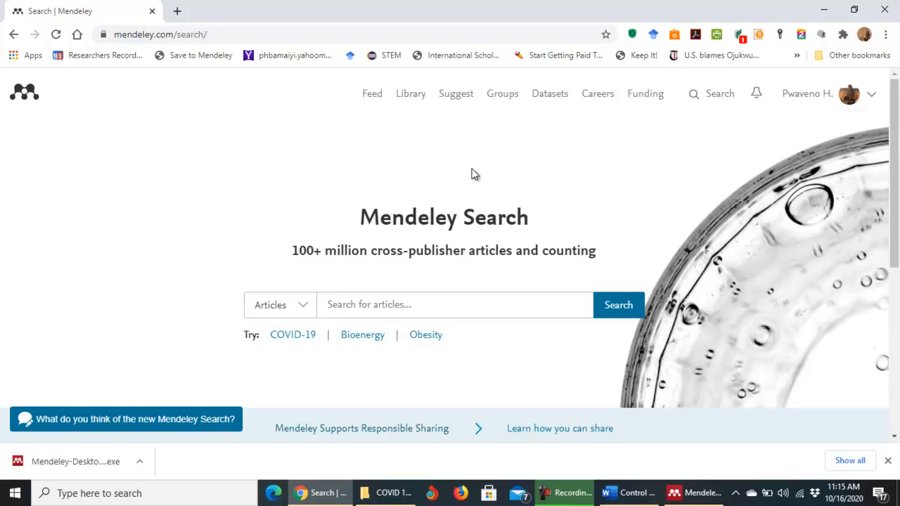
left_click(686, 496)
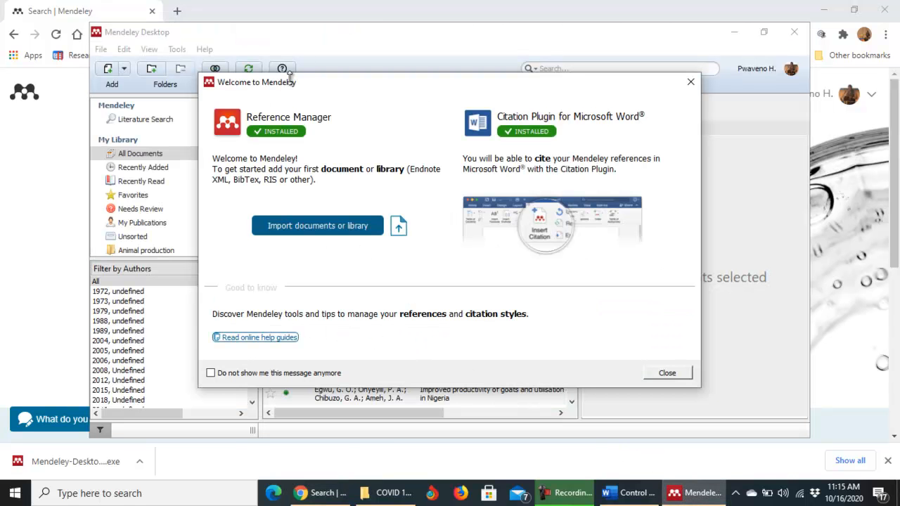
left_click(367, 10)
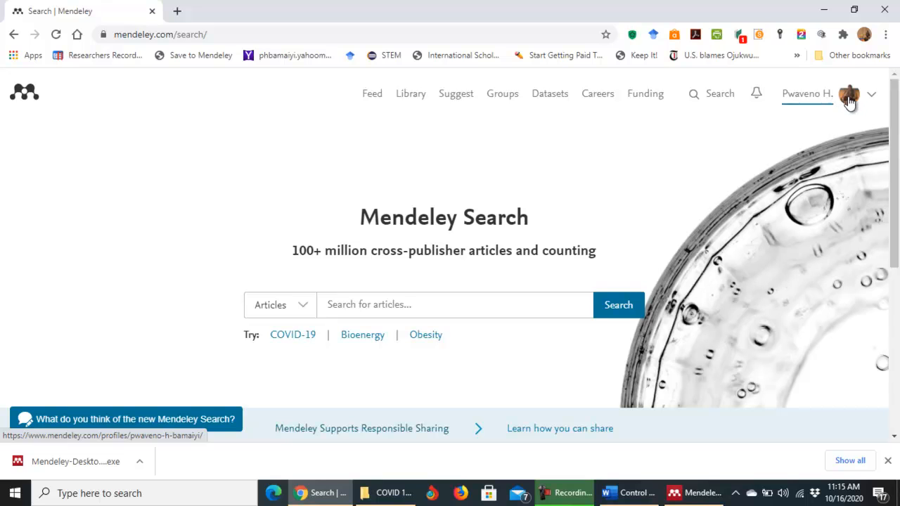
View the account's web profile page, then switch back to the Mendeley Desktop window.
left_click(804, 98)
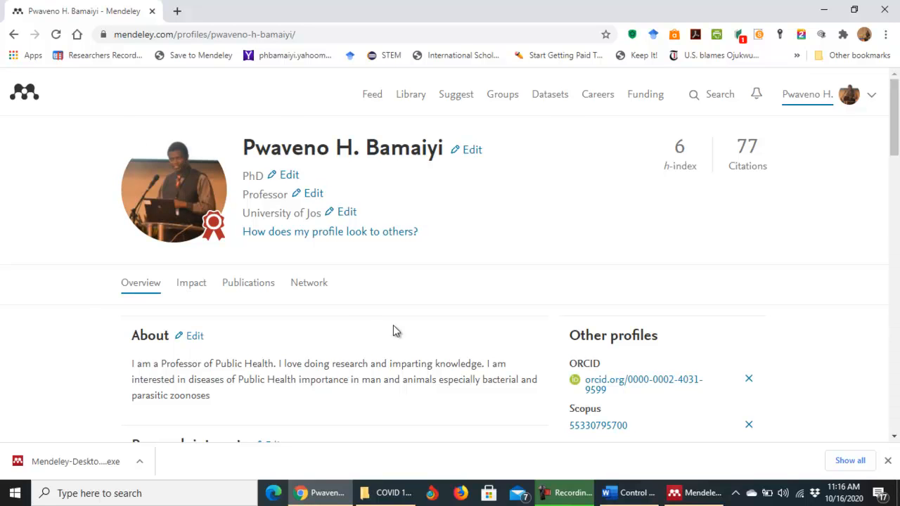
left_click(690, 496)
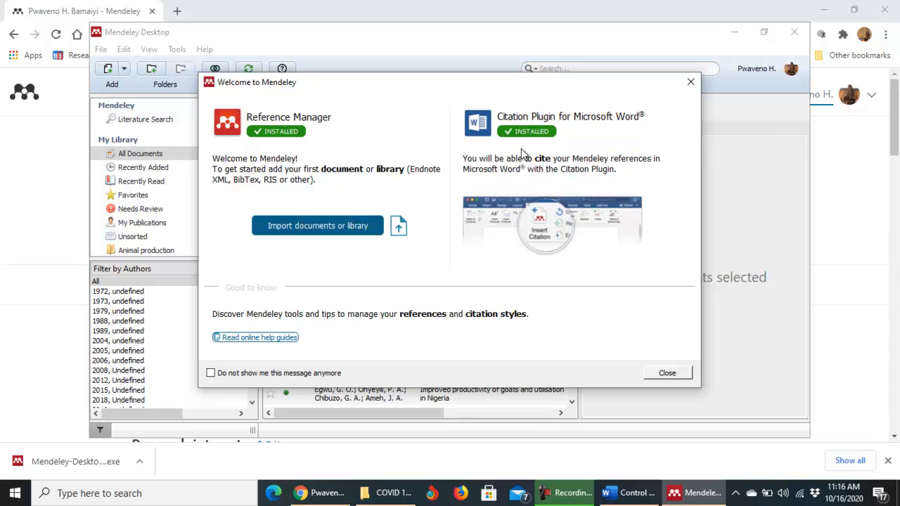
Close the Welcome to Mendeley dialog and the Add and Create tip popup.
left_click(668, 373)
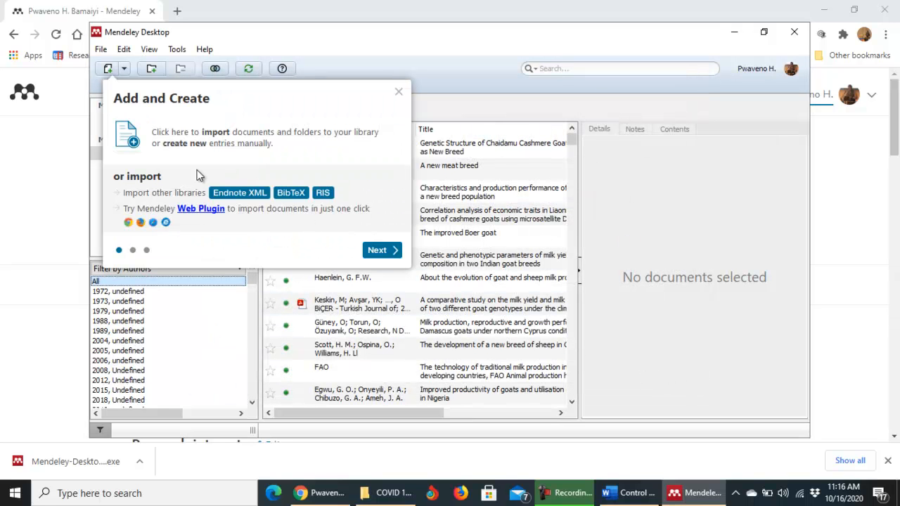
left_click(398, 92)
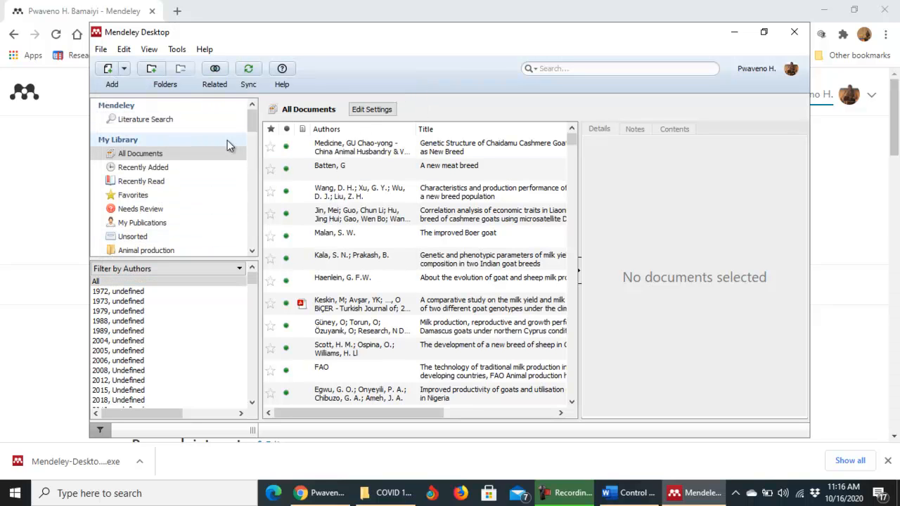
left_click_drag(251, 125, 246, 153)
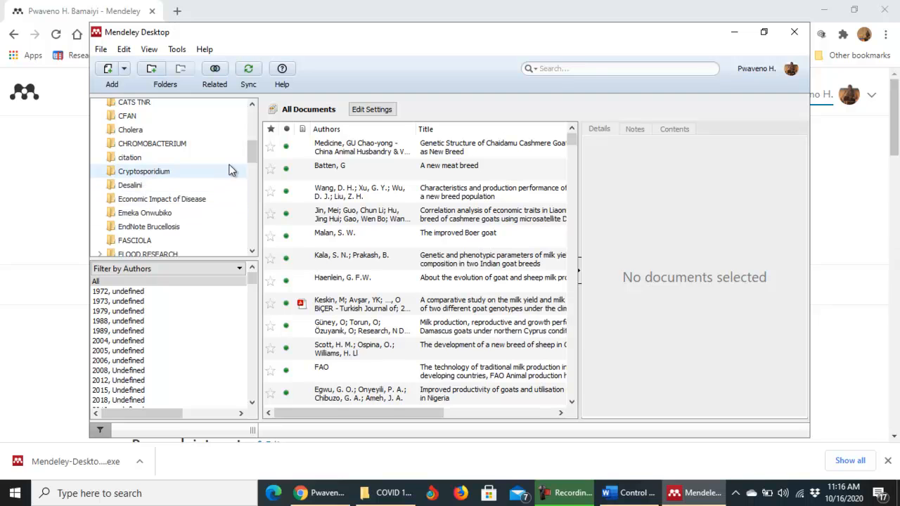
left_click_drag(253, 150, 251, 213)
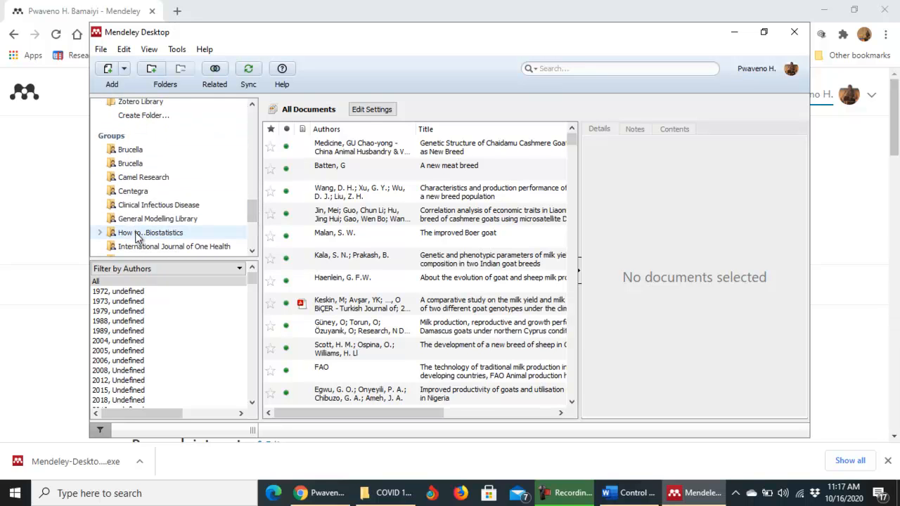
mouse_move(253, 211)
left_mouse_down()
mouse_move(255, 159)
mouse_move(259, 205)
left_mouse_up()
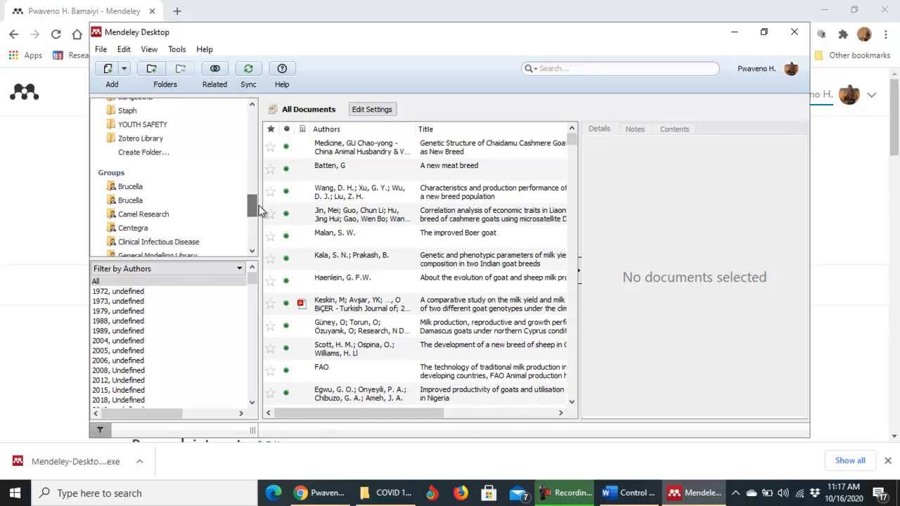
Add a library folder named COVID-19 via Create Folder.
left_click(158, 154)
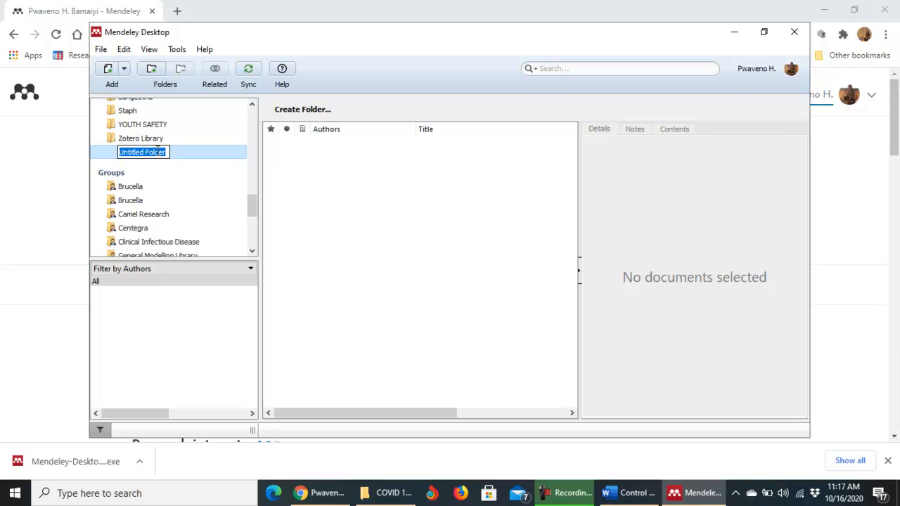
type("C")
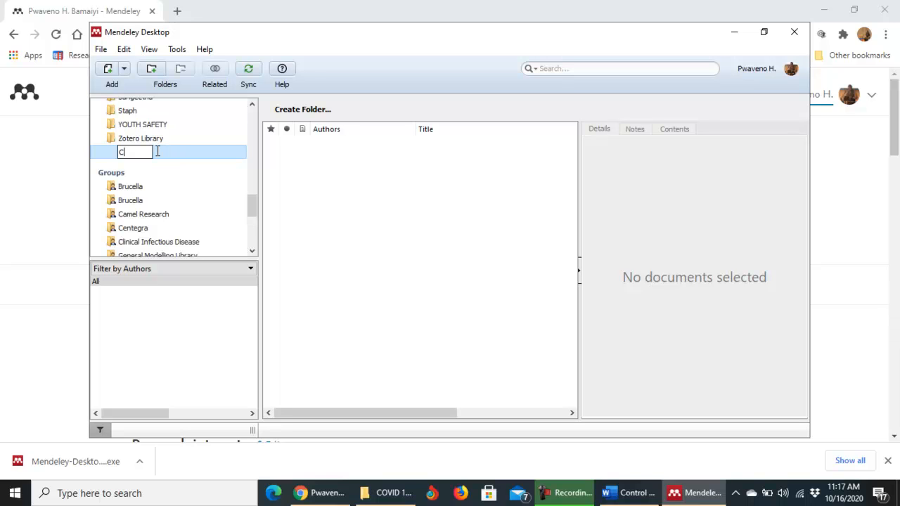
type("OVID-19")
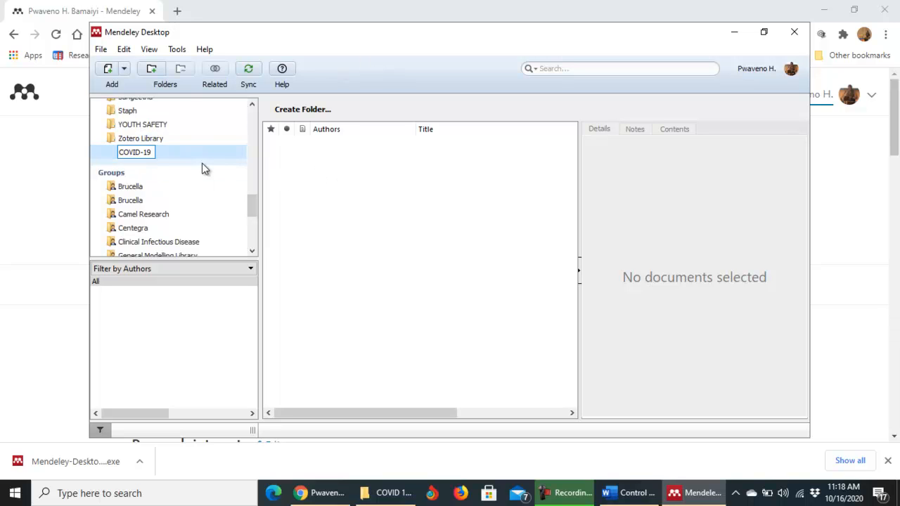
key("Return")
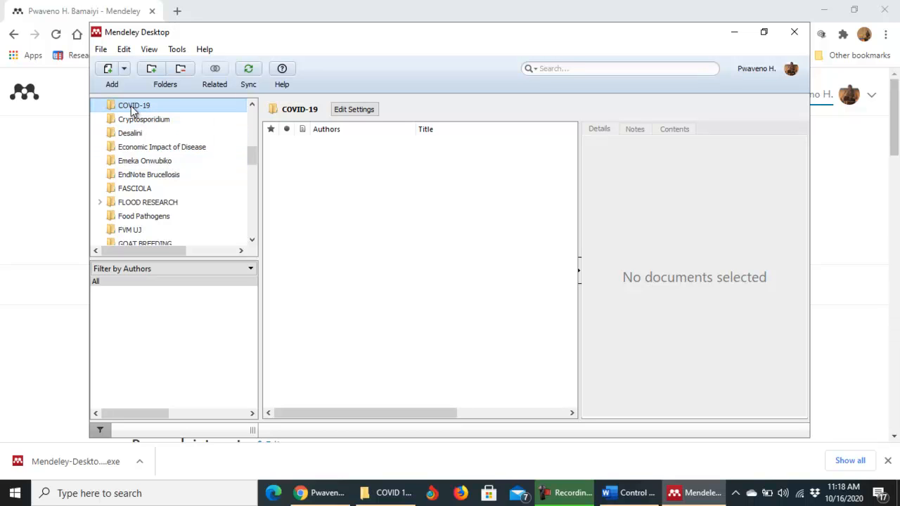
left_click_drag(249, 153, 252, 148)
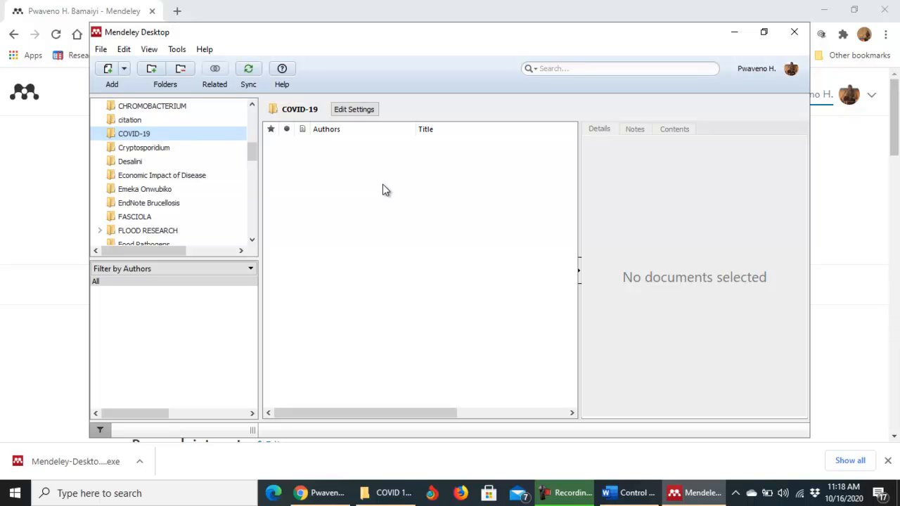
left_click(100, 49)
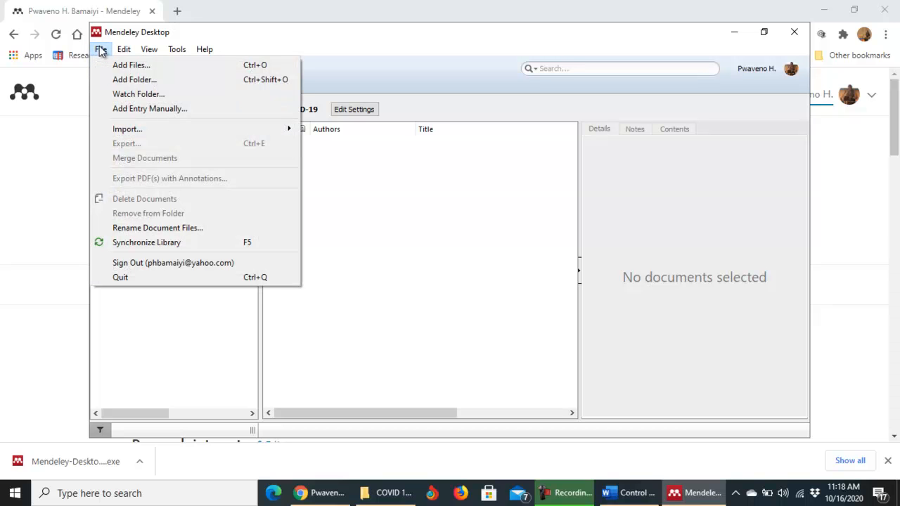
left_click(132, 65)
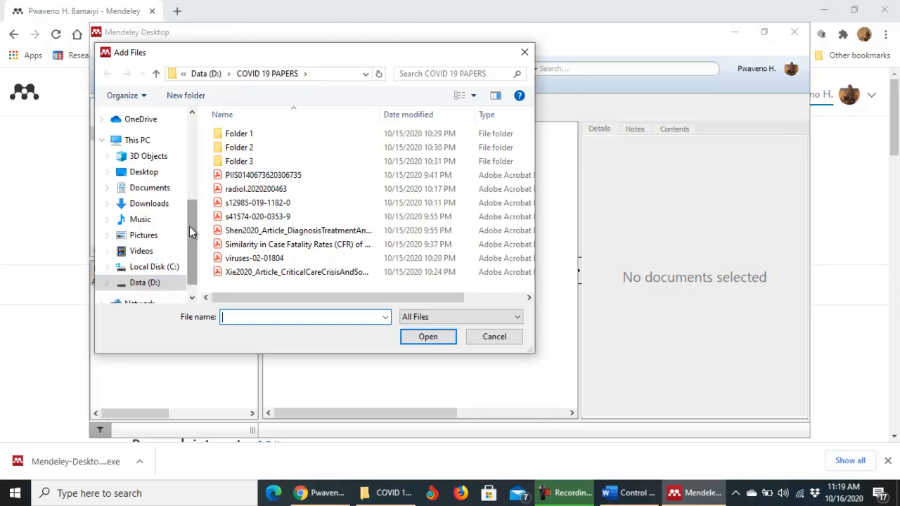
scroll(189, 225, "up", 2)
scroll(193, 214, "down", 3)
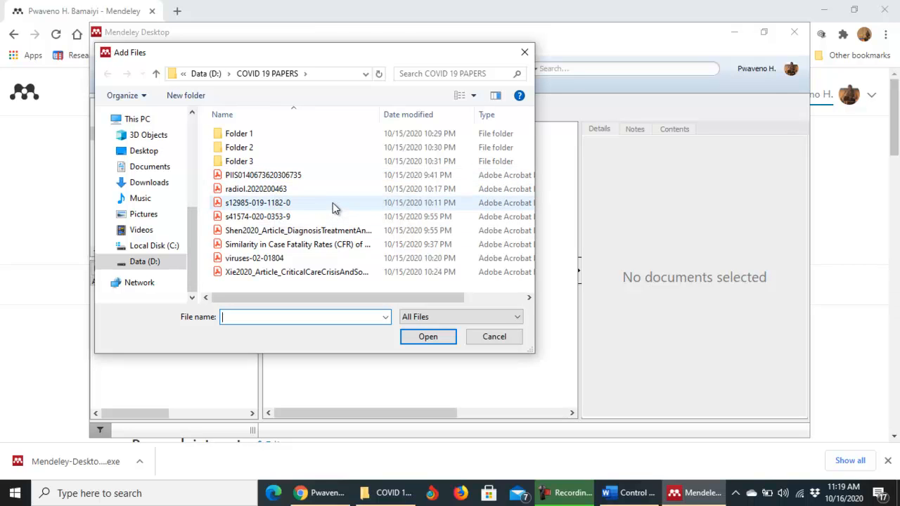
left_click(262, 178)
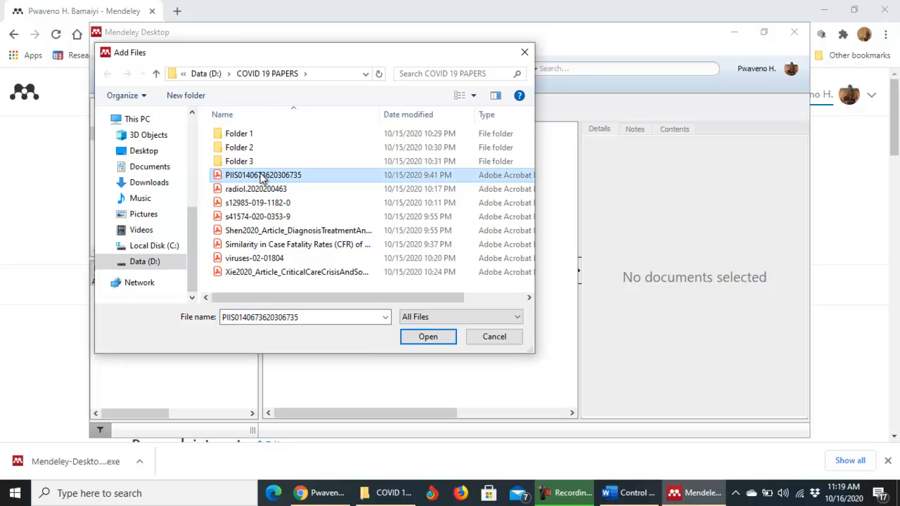
left_click(425, 338)
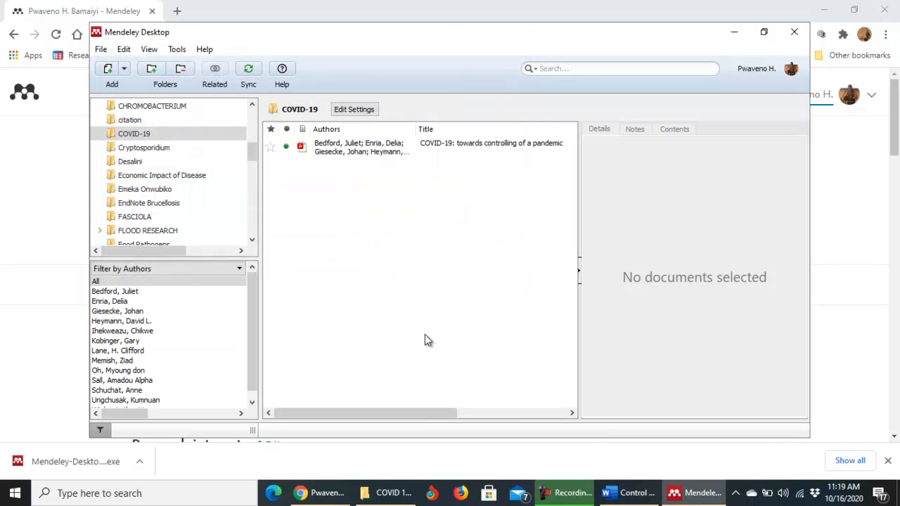
left_click(353, 151)
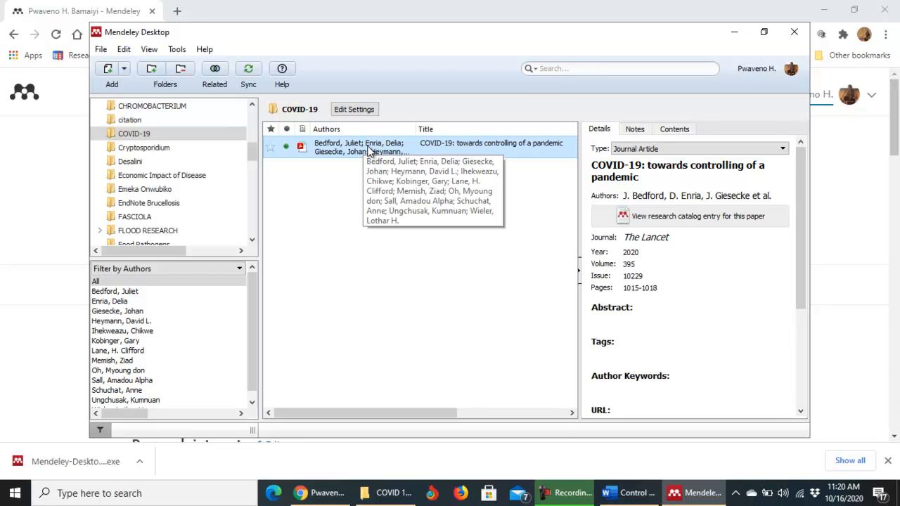
double_click(368, 151)
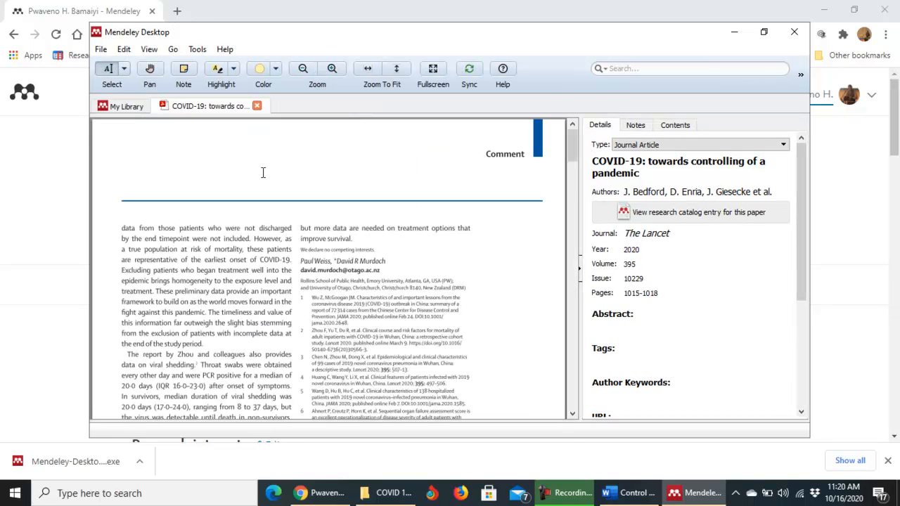
mouse_move(575, 149)
left_mouse_down()
mouse_move(573, 171)
mouse_move(572, 140)
left_mouse_up()
left_click(257, 106)
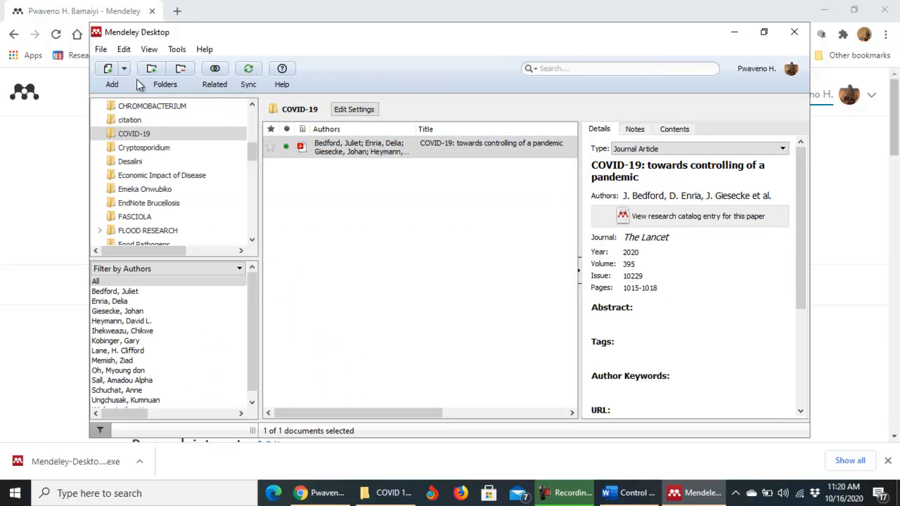
left_click(102, 49)
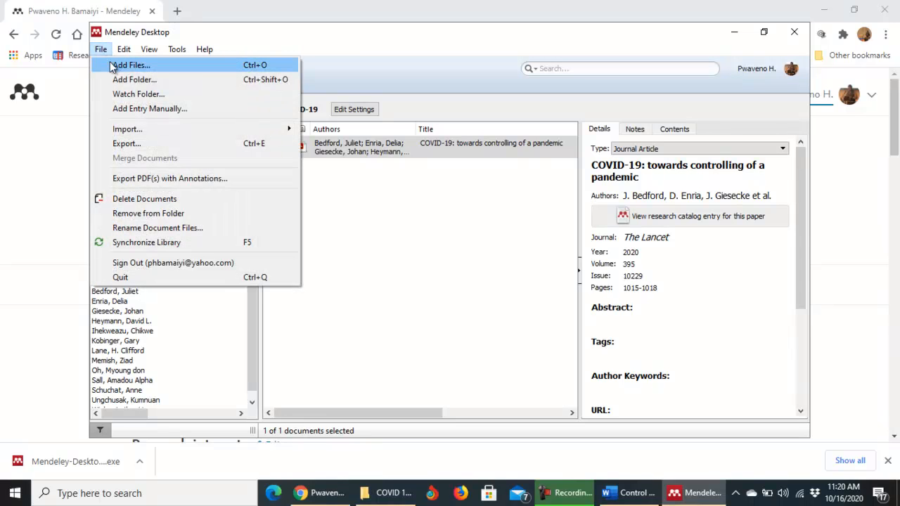
left_click(132, 64)
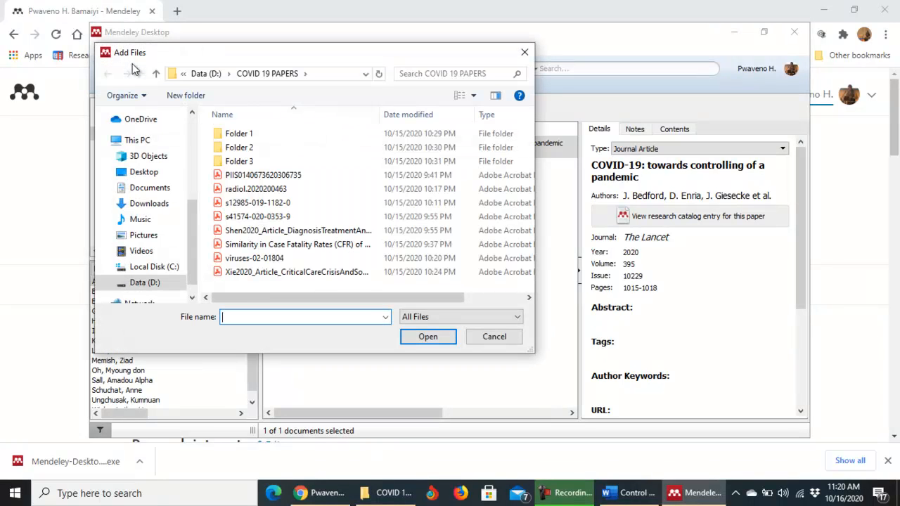
left_click(270, 193)
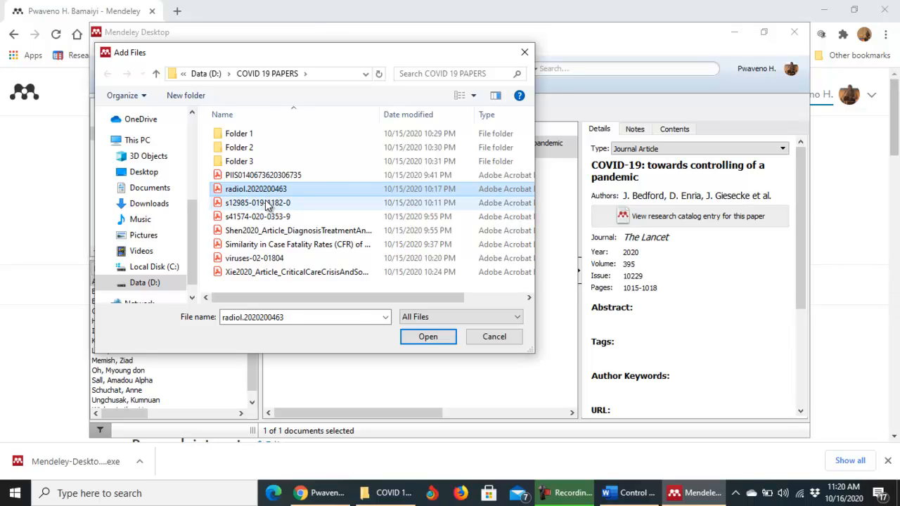
left_click(267, 205, "ctrl")
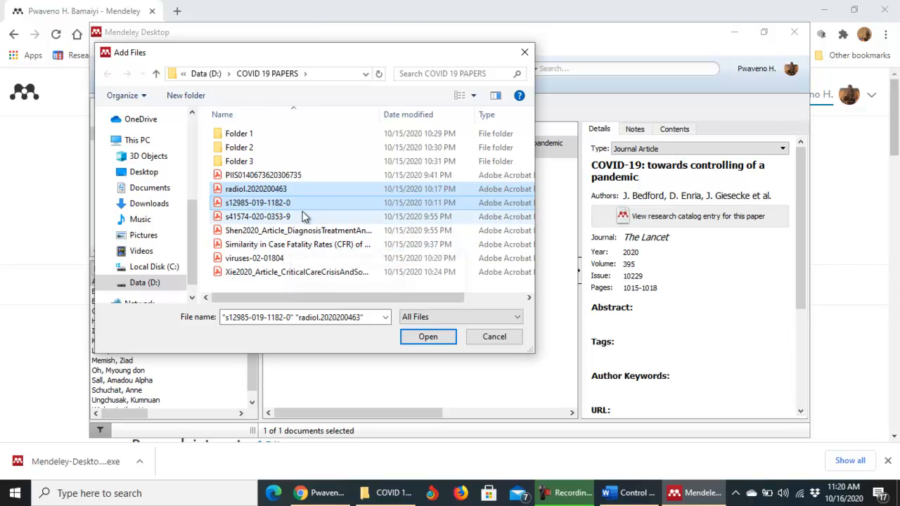
left_click(428, 337)
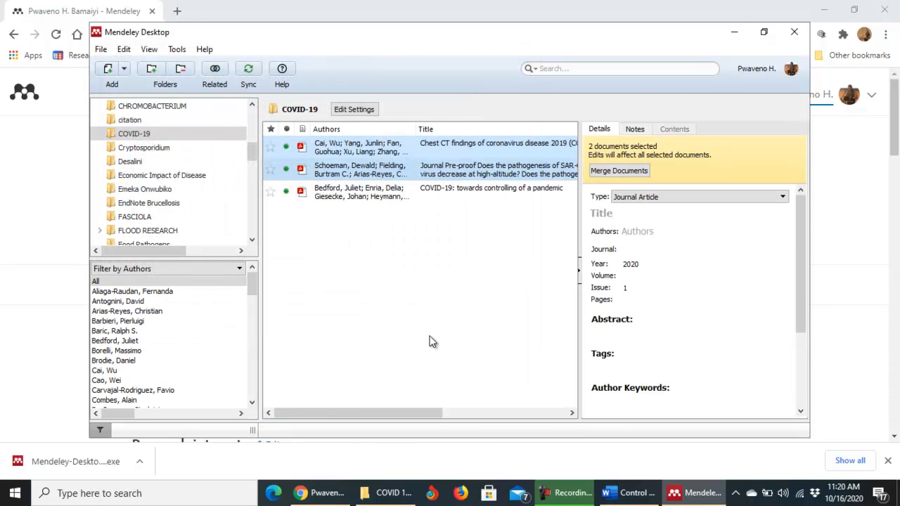
left_click(370, 169)
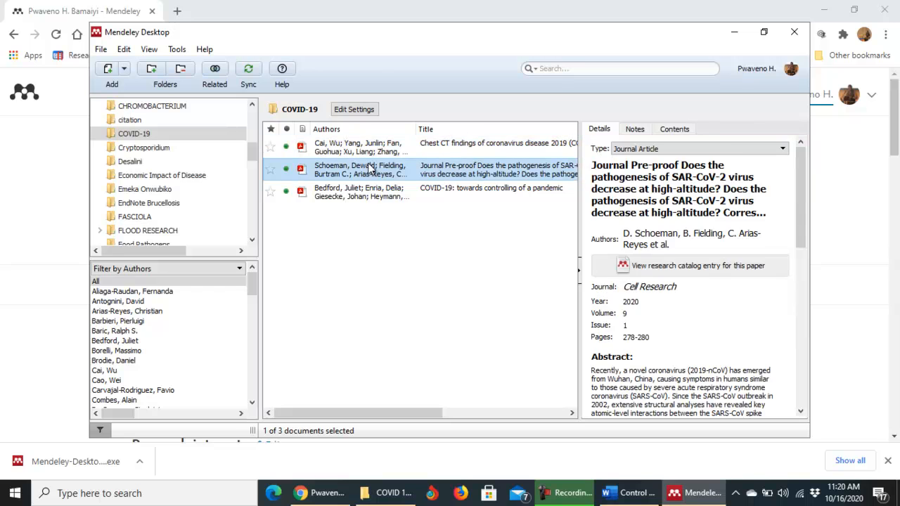
left_click(361, 192)
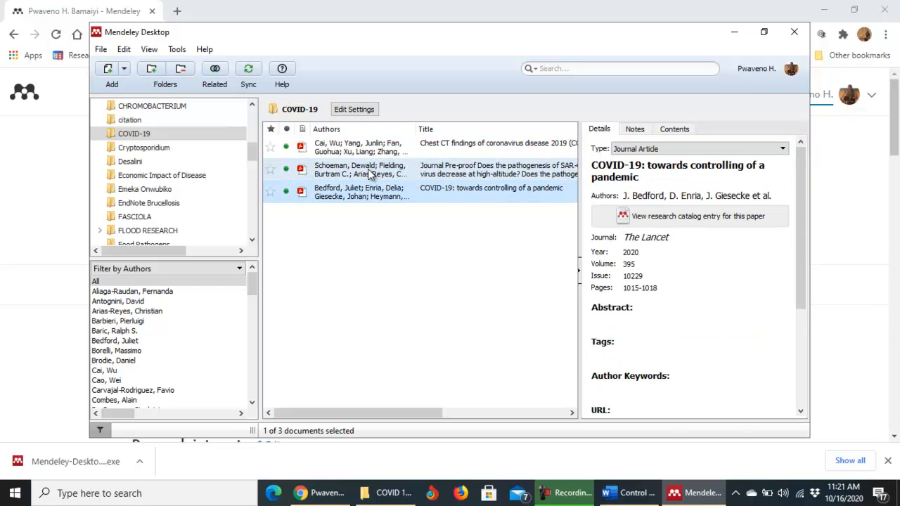
left_click(370, 171)
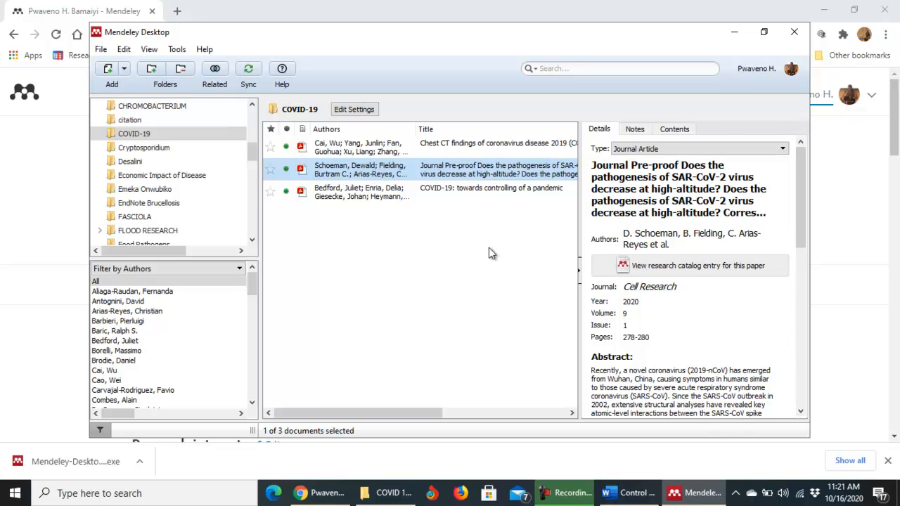
left_click(363, 194)
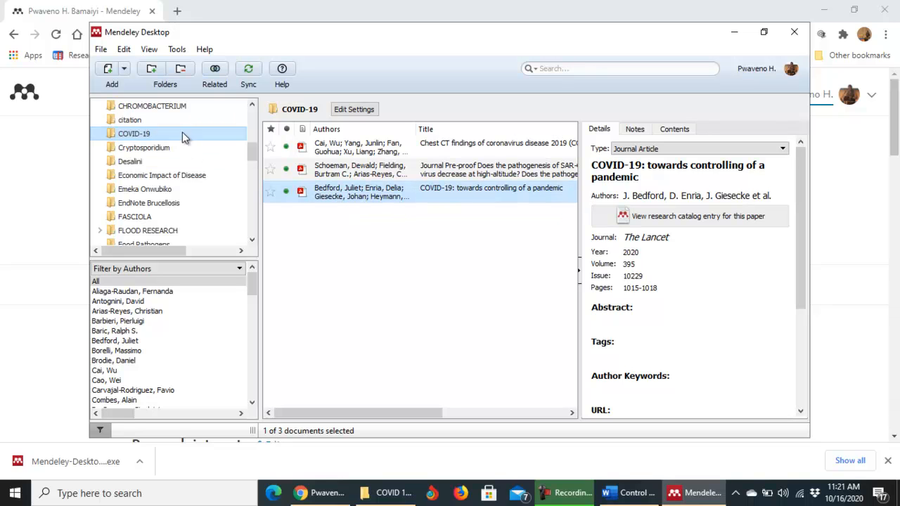
left_click(101, 50)
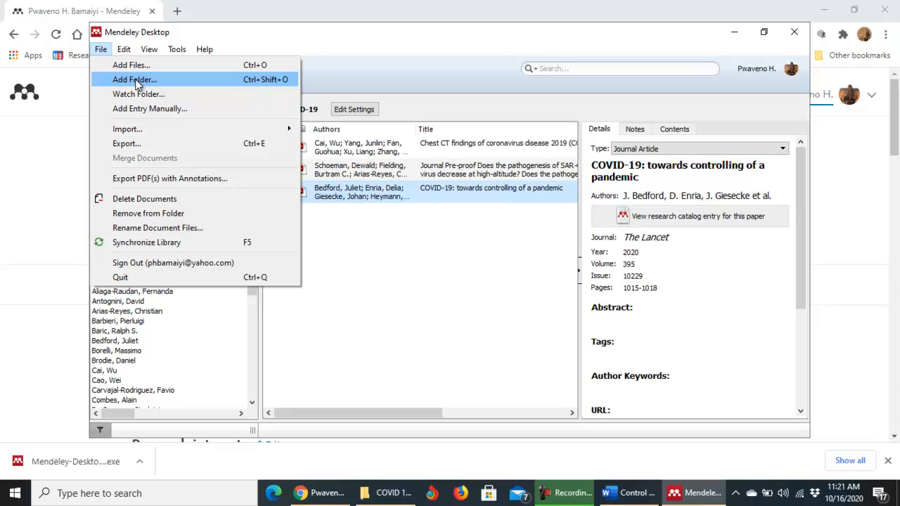
Import Folder 1 from Data (D:) > COVID 19 PAPERS with its subfolders, bringing the folder to eight papers.
left_click(102, 50)
left_click(102, 50)
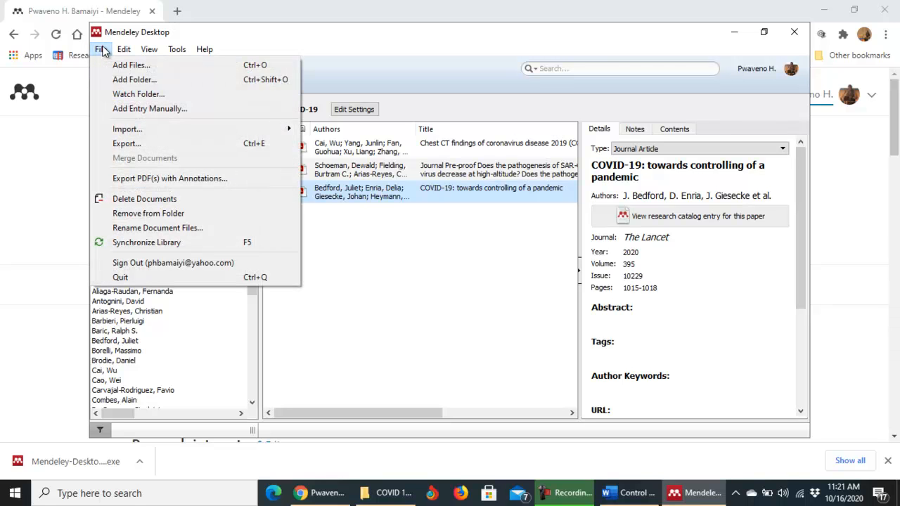
left_click(137, 81)
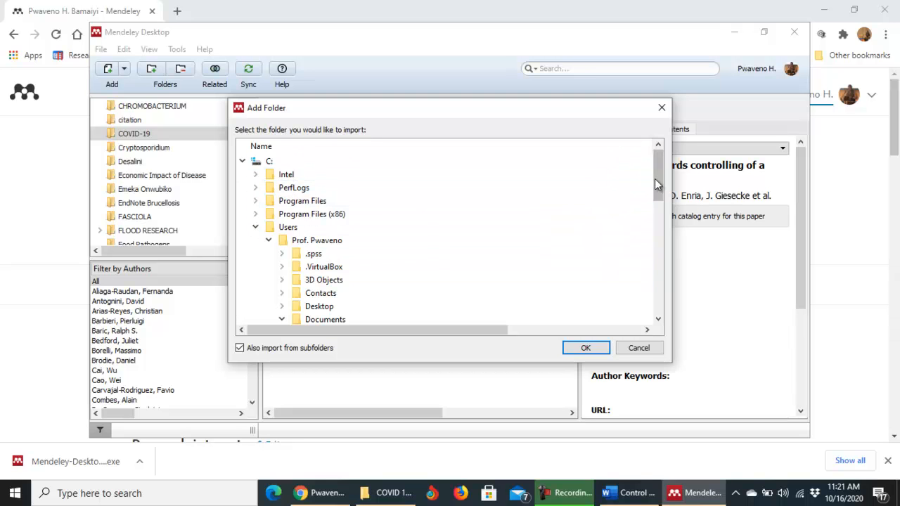
left_click_drag(657, 175, 659, 291)
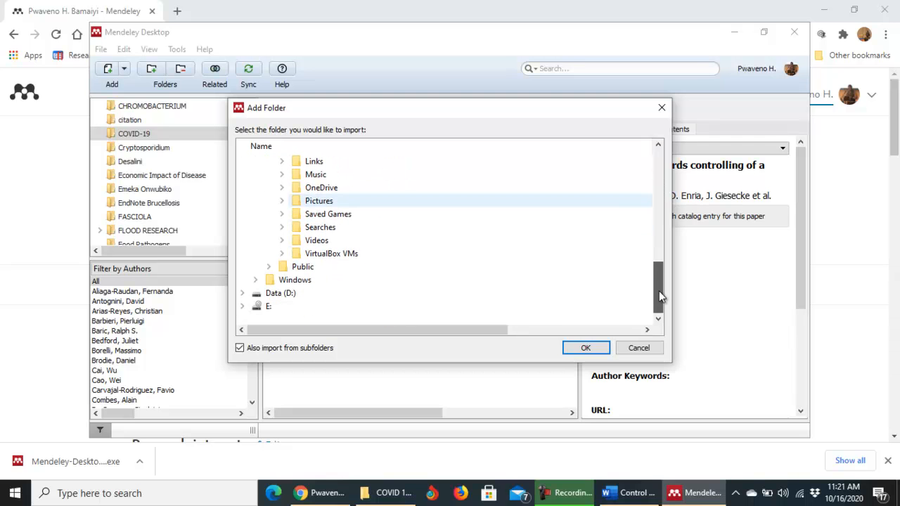
left_click(266, 295)
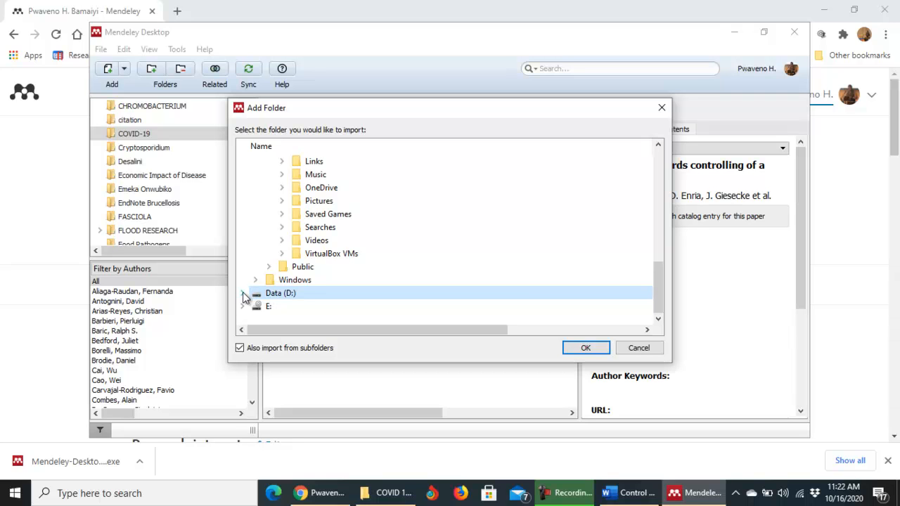
left_click(242, 292)
left_click_drag(660, 169, 660, 202)
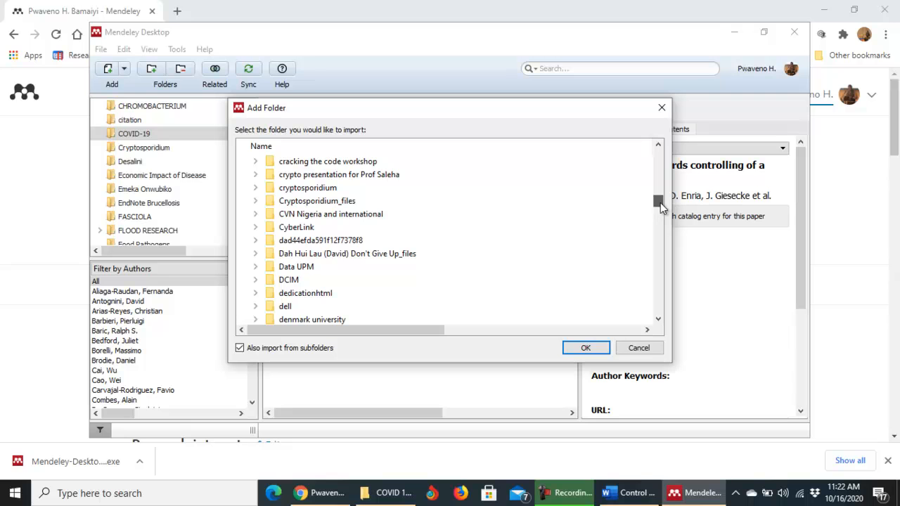
left_click_drag(660, 202, 661, 201)
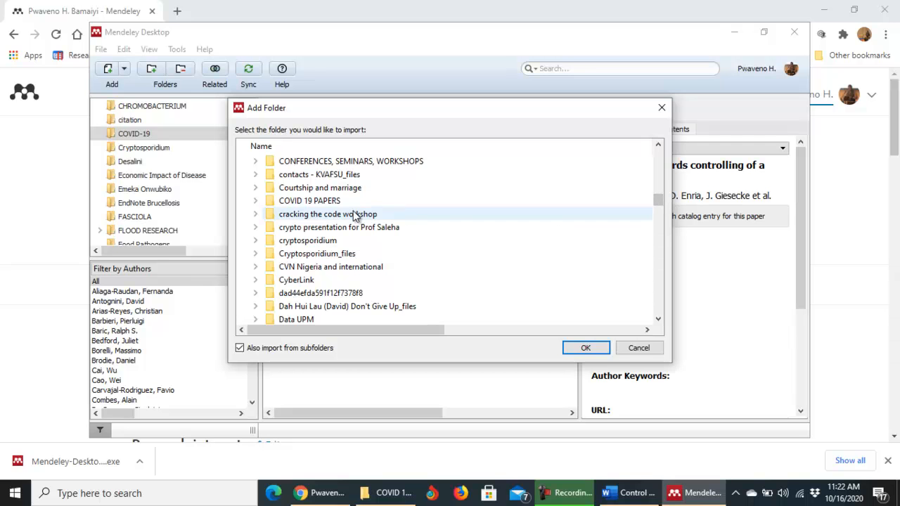
left_click(256, 202)
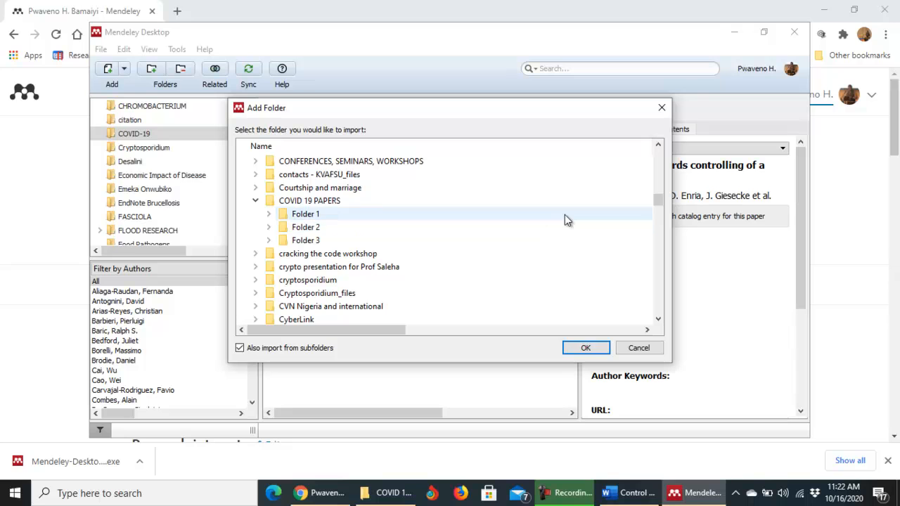
left_click(307, 219)
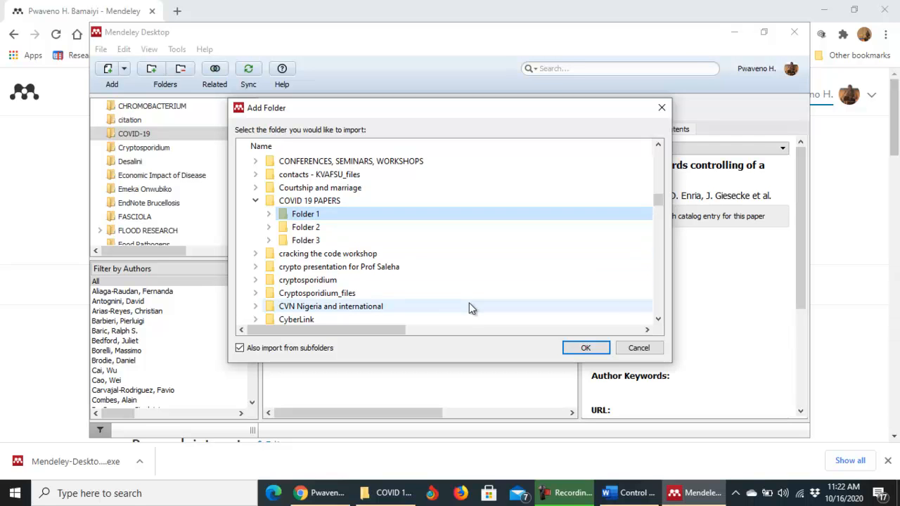
left_click(583, 347)
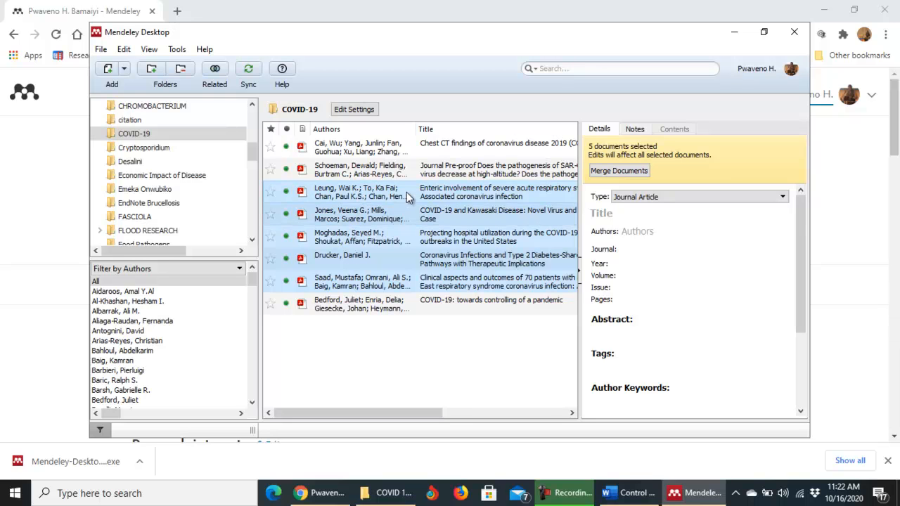
View the enteric involvement SARS paper's details, shift Mendeley right, and bring the COVID 19 PAPERS window forward.
left_click(371, 193)
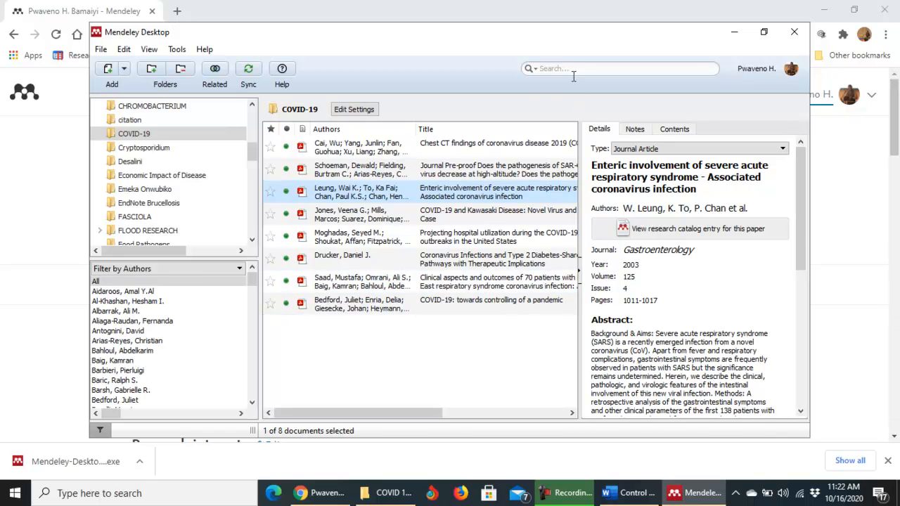
left_click_drag(571, 38, 661, 15)
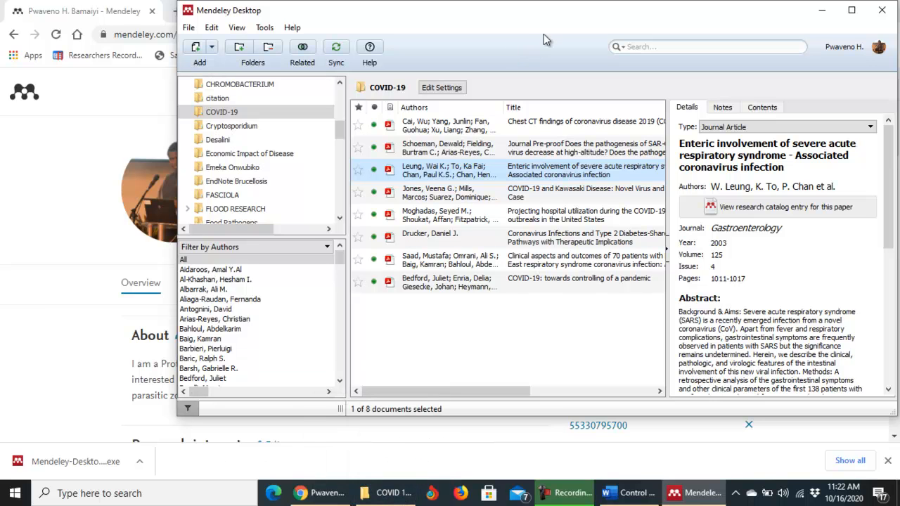
left_click_drag(554, 16, 573, 14)
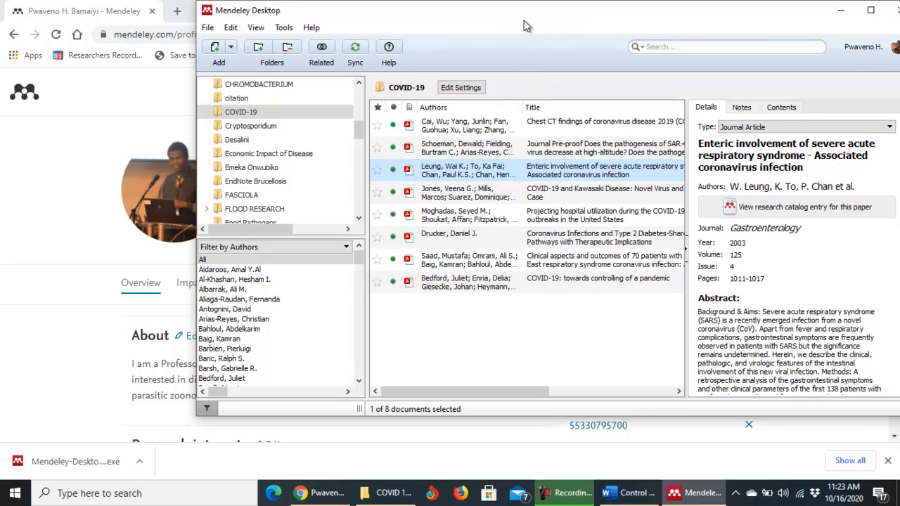
left_click(390, 494)
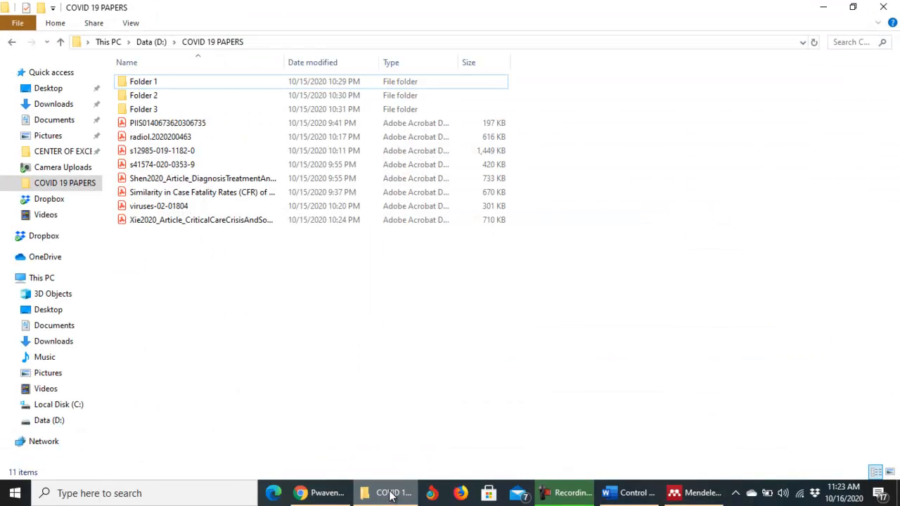
Drag Folder 2 from File Explorer into Mendeley's document list, reaching 13 papers, then maximize Mendeley.
left_click(853, 11)
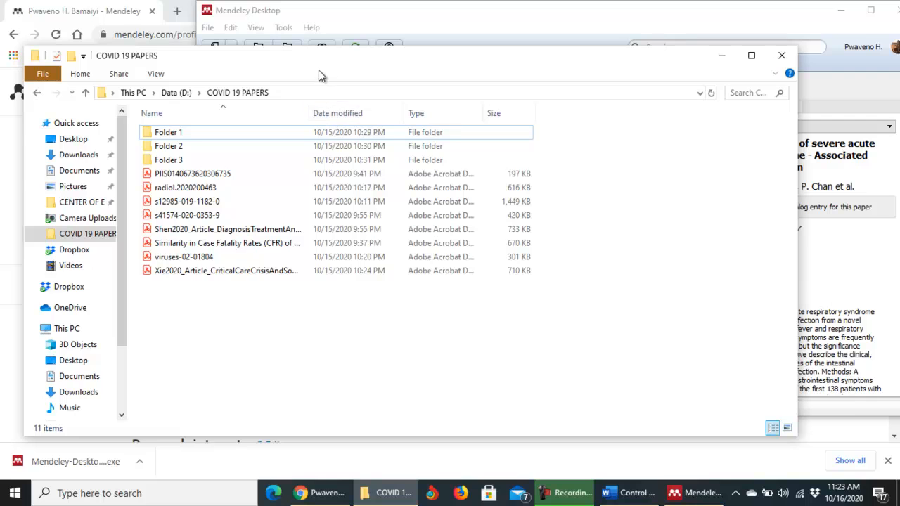
left_click_drag(321, 60, 364, 354)
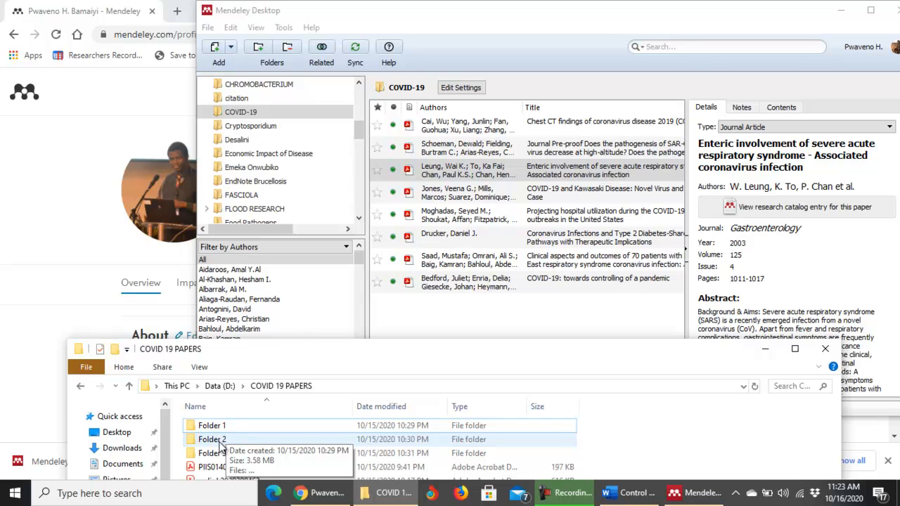
left_click_drag(220, 444, 533, 315)
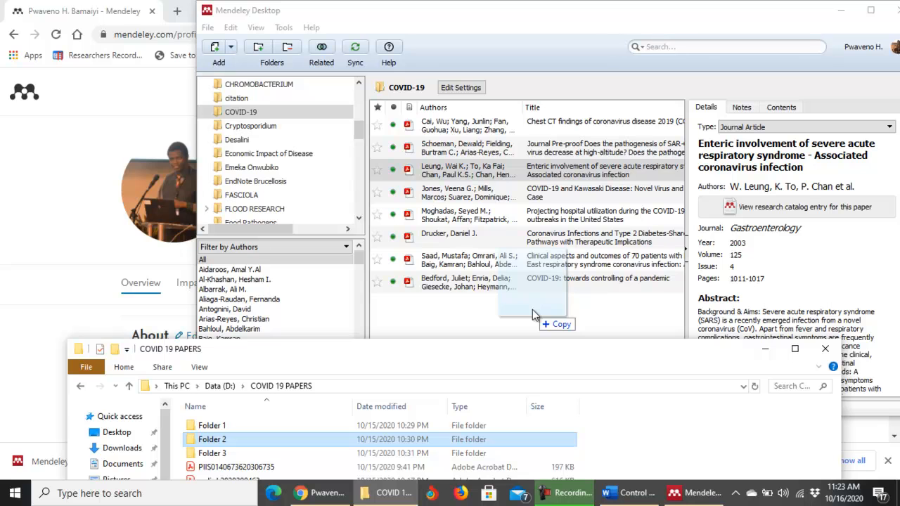
left_click_drag(532, 310, 532, 309)
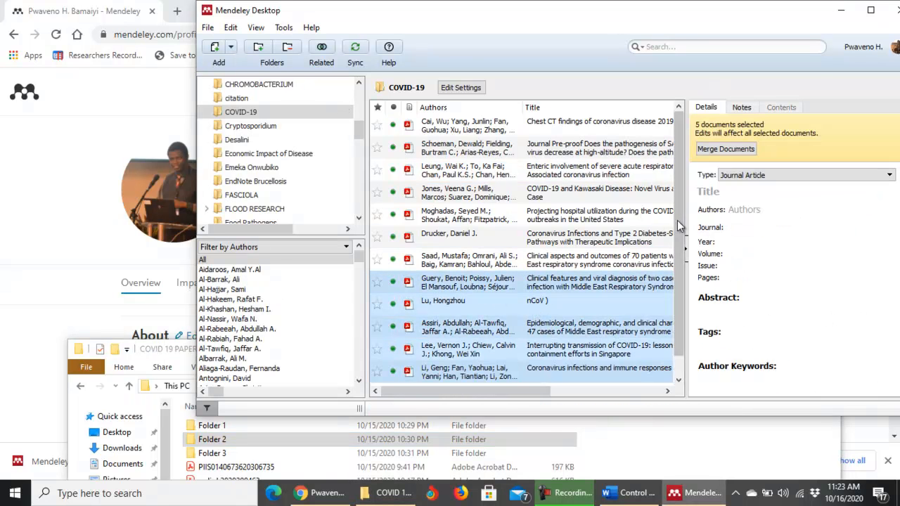
left_click(516, 284)
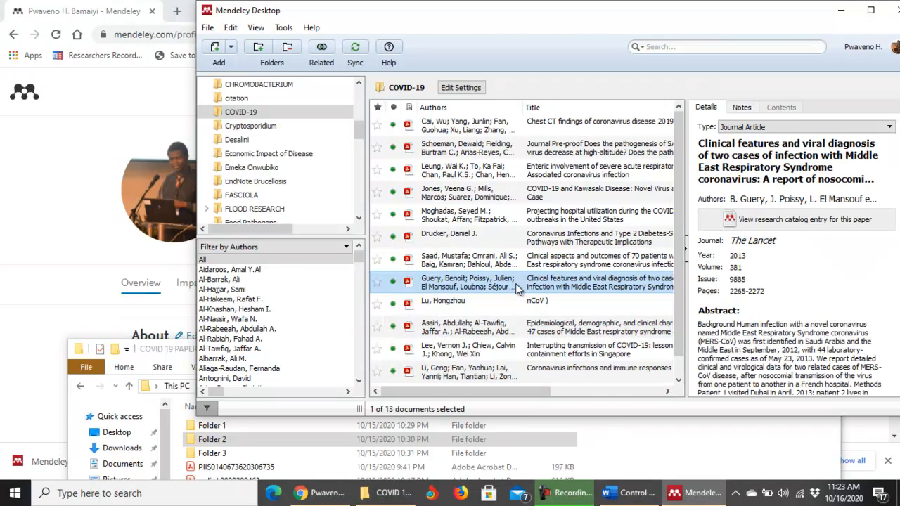
left_click_drag(680, 200, 675, 180)
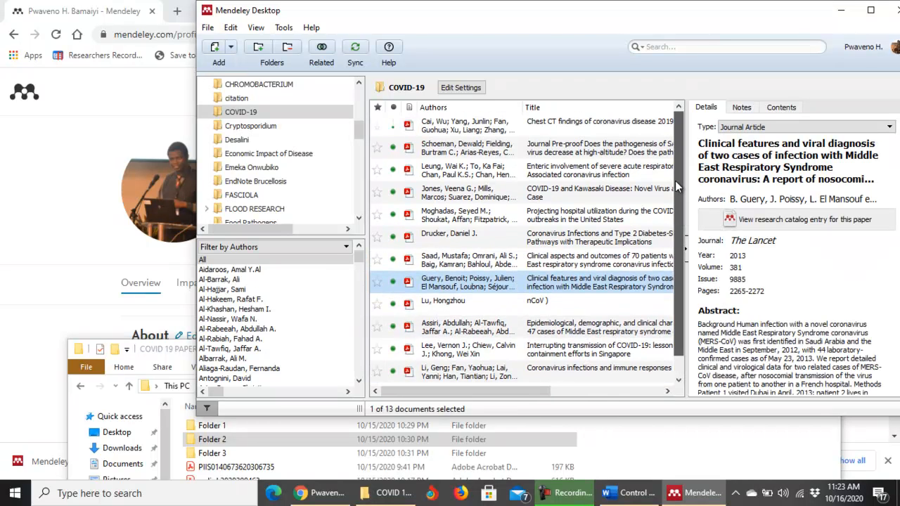
left_click(870, 9)
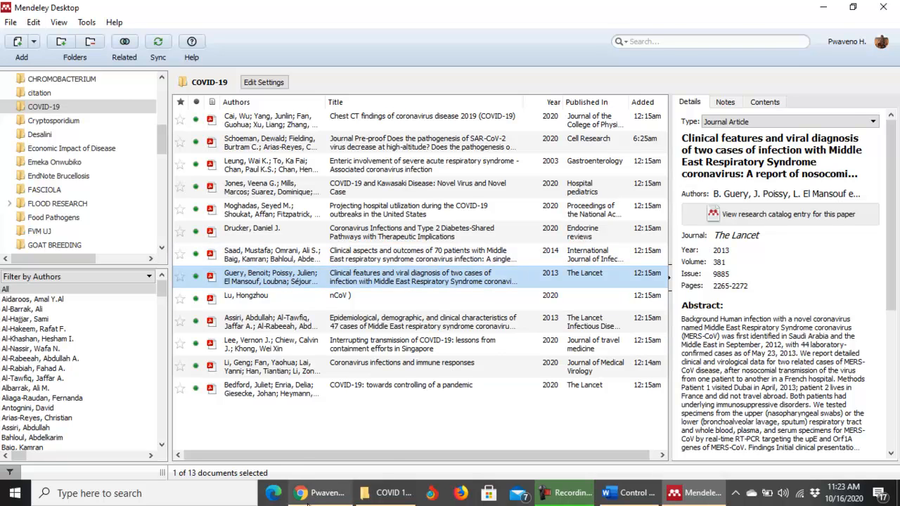
In a new Chrome tab, search Google Scholar for 'covid 19 pdf' and go to results page 3.
left_click(314, 496)
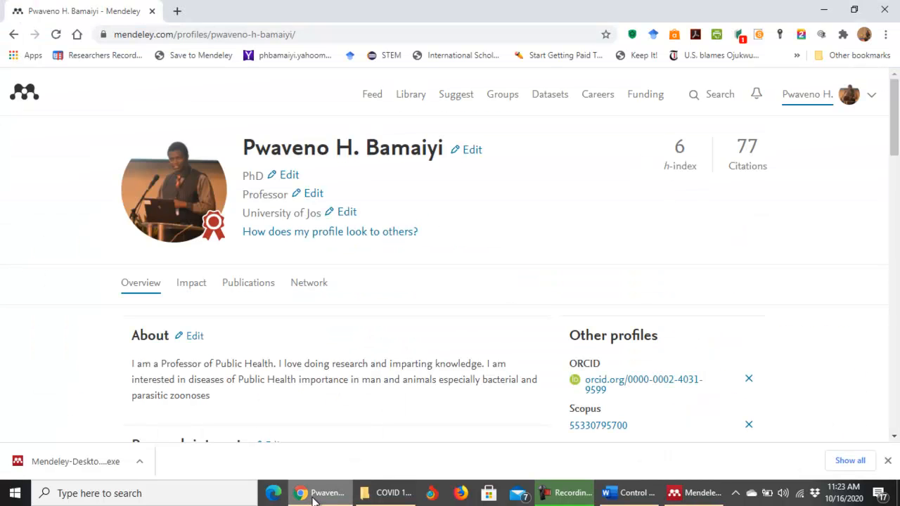
left_click(178, 11)
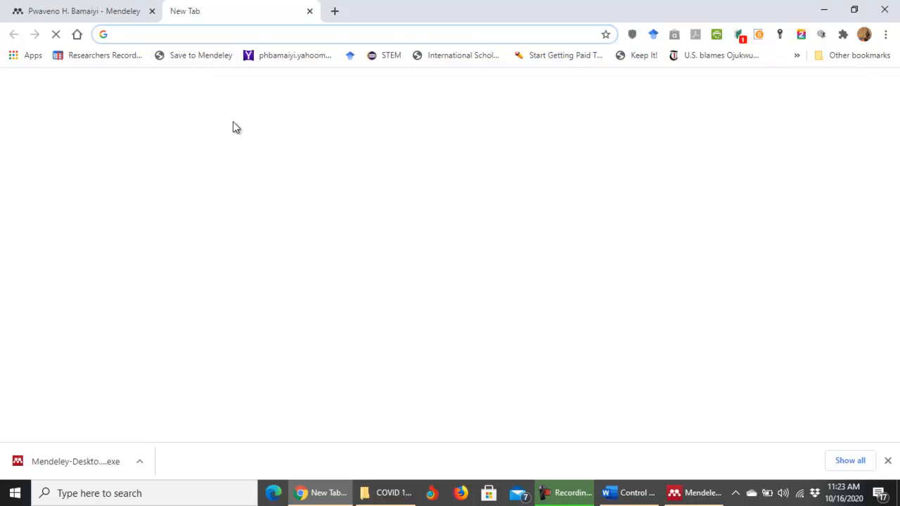
left_click(293, 367)
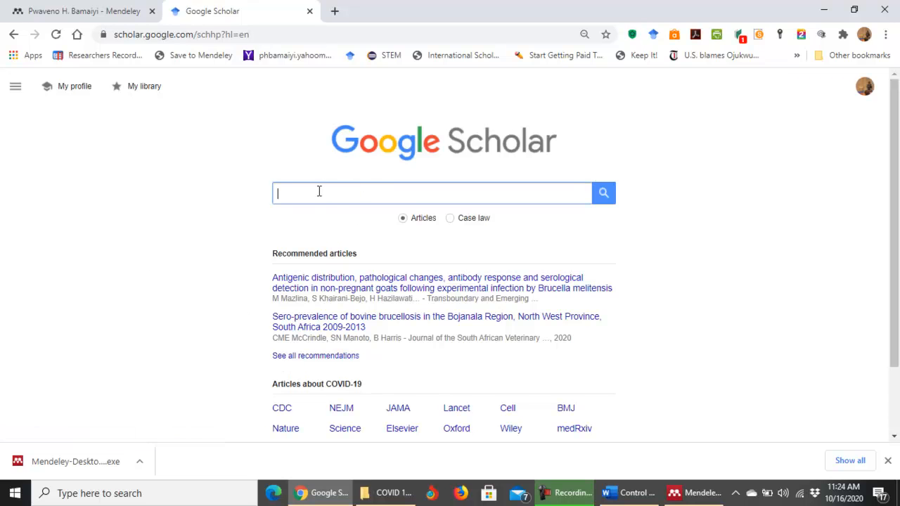
left_click(311, 195)
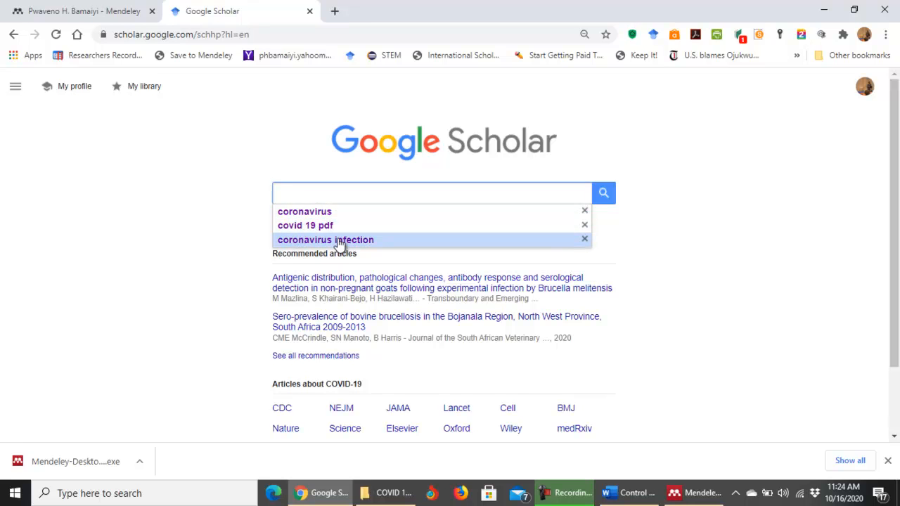
left_click(320, 226)
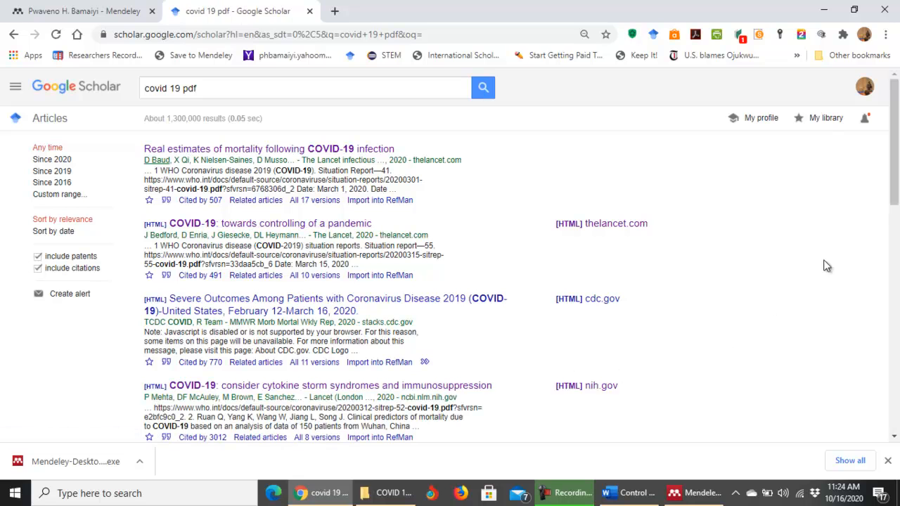
left_click_drag(895, 198, 874, 413)
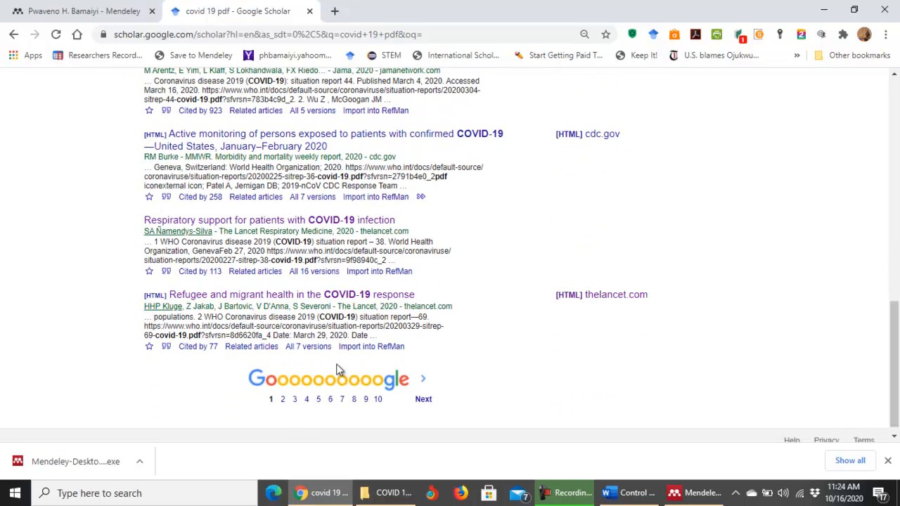
left_click(295, 398)
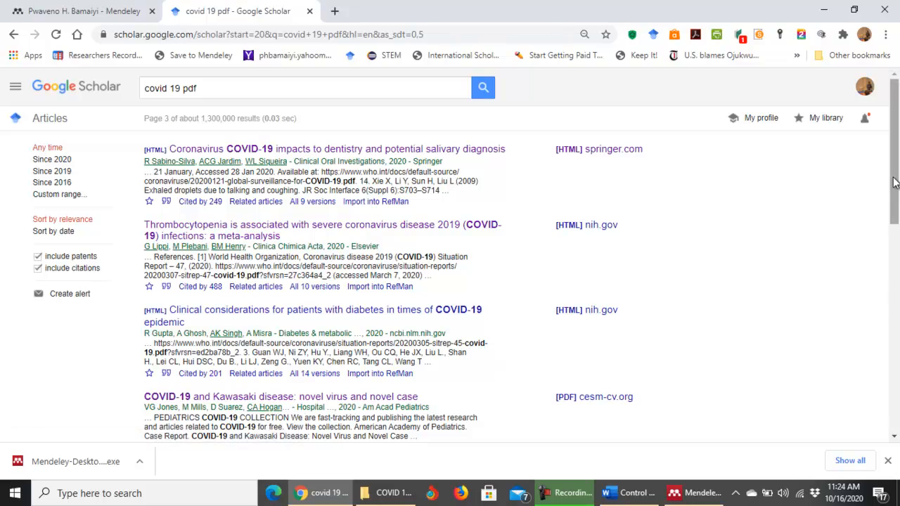
left_click_drag(895, 179, 883, 380)
scroll(883, 379, "up", 12)
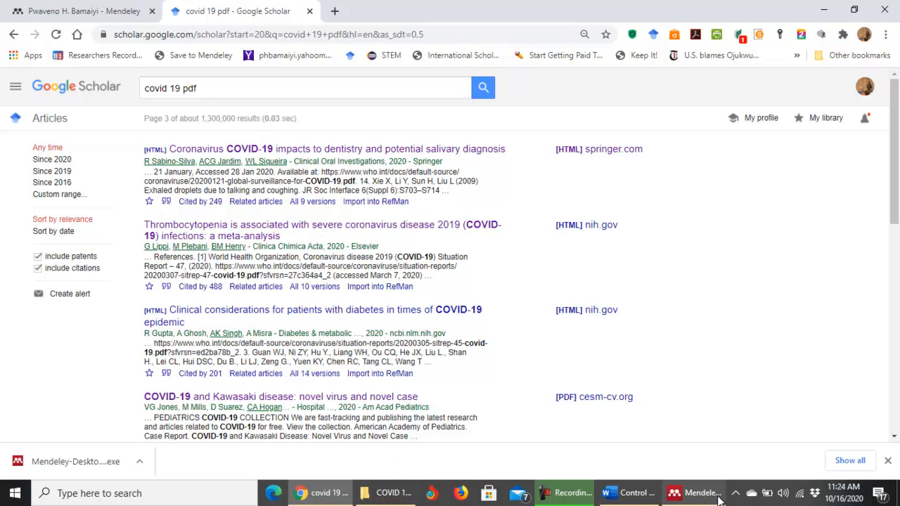
mouse_move(703, 498)
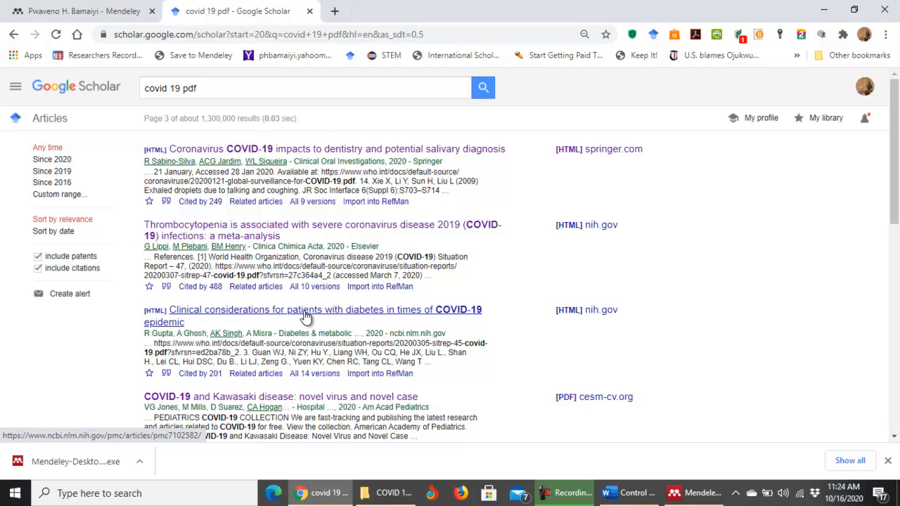
left_click(693, 495)
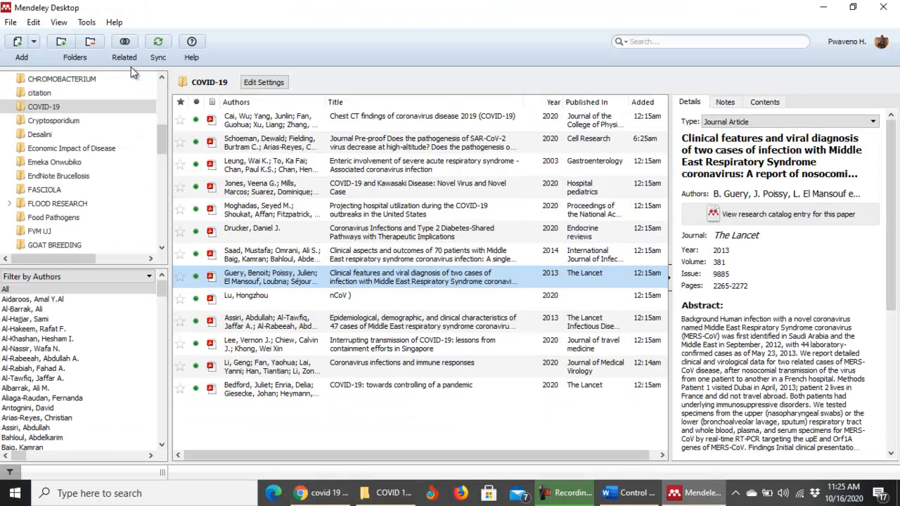
left_click(87, 23)
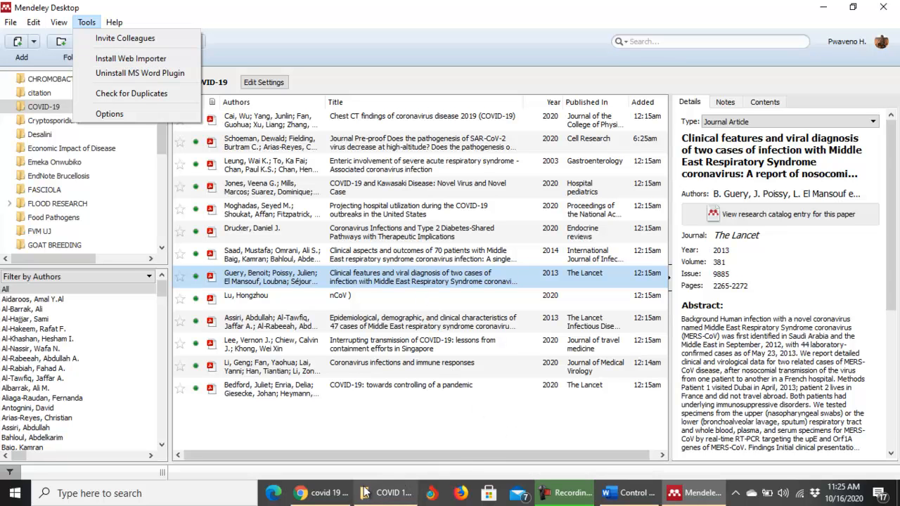
left_click(317, 495)
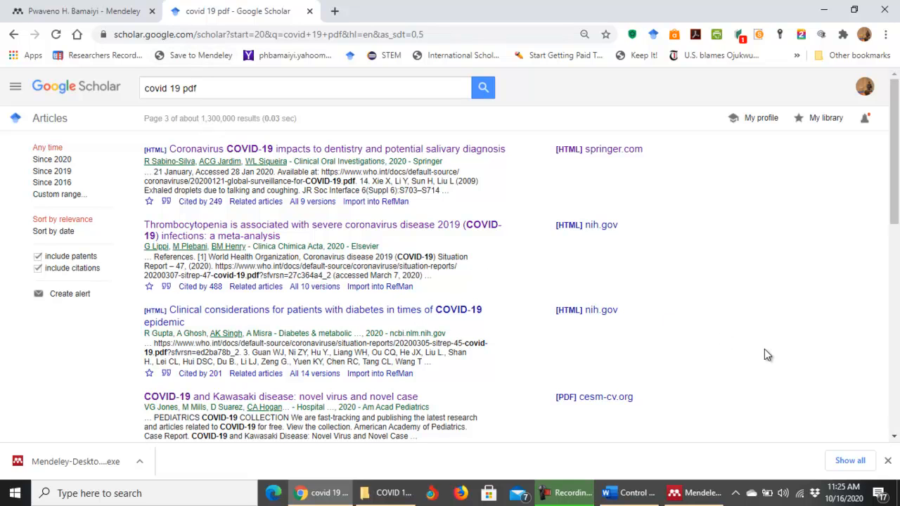
Go to page 5 of the Google Scholar 'covid 19 pdf' results.
scroll(765, 349, "down", 6)
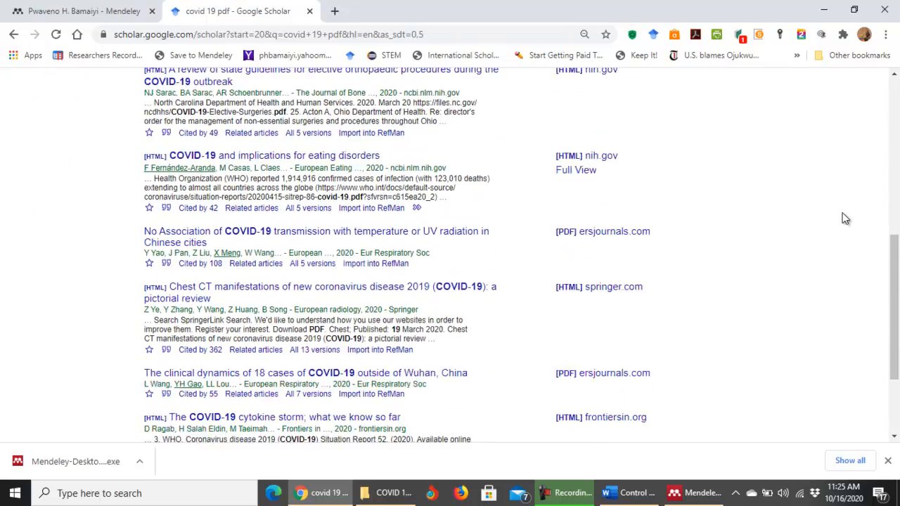
scroll(841, 218, "down", 2)
left_click(319, 370)
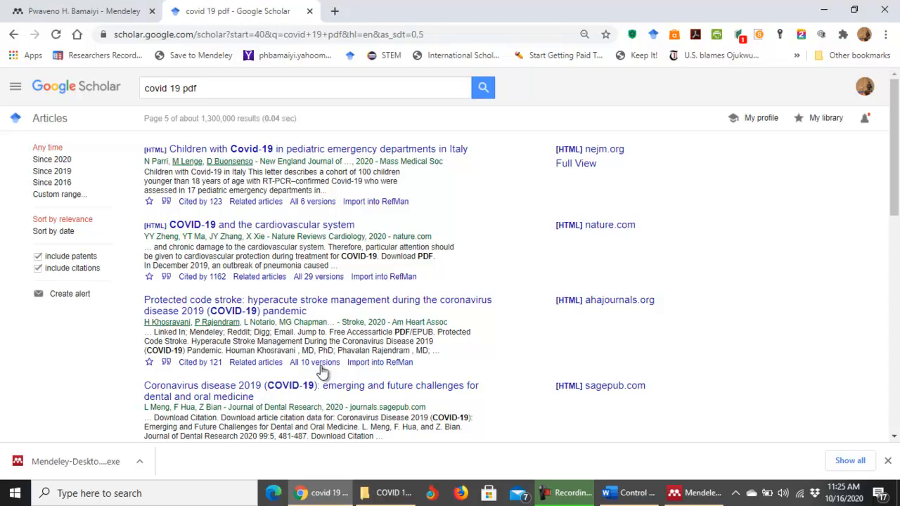
left_click_drag(892, 219, 891, 161)
Try twice to sign in to the Mendeley Web Importer, then switch to the Mendeley profile tab.
left_click(196, 59)
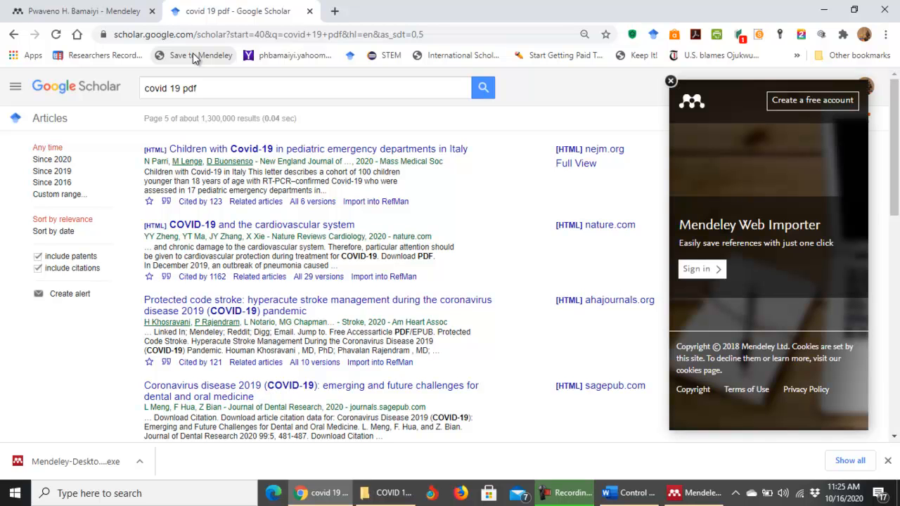
left_click(700, 270)
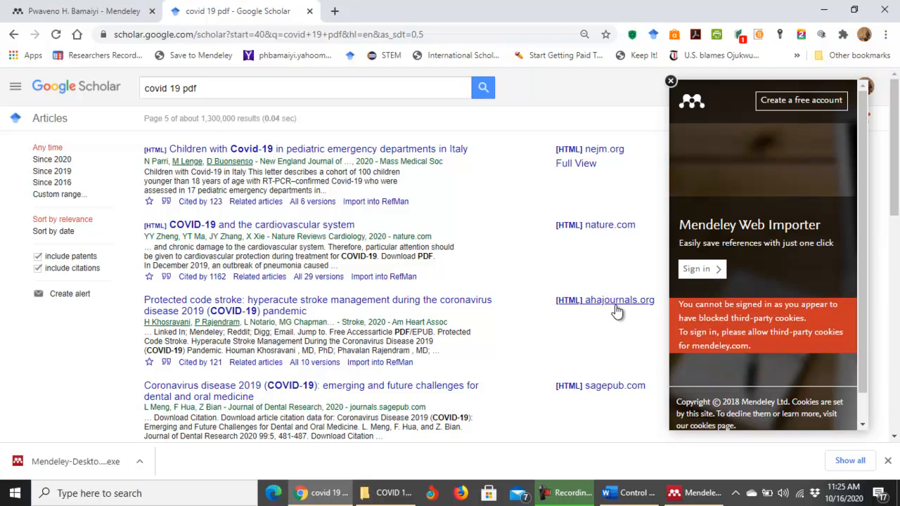
left_click(720, 271)
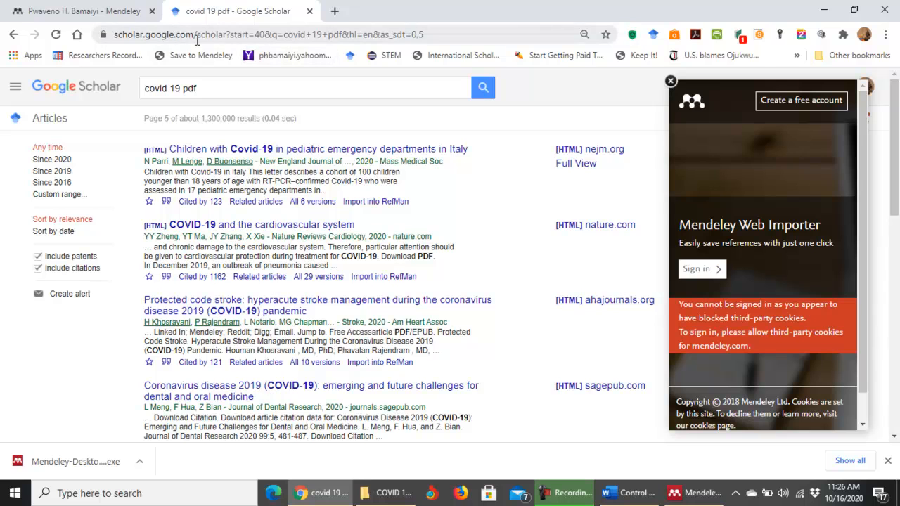
left_click(88, 13)
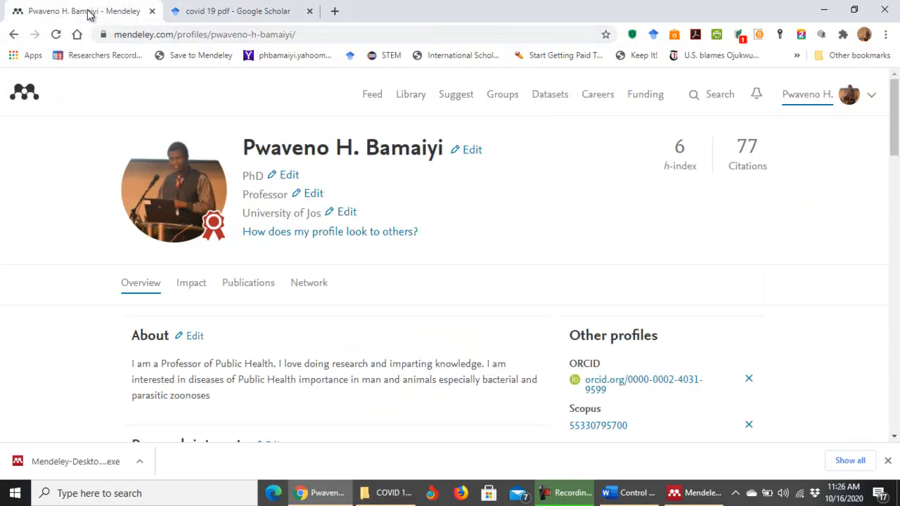
Bring Mendeley Desktop's COVID-19 library to the front and open its File menu.
left_click(693, 496)
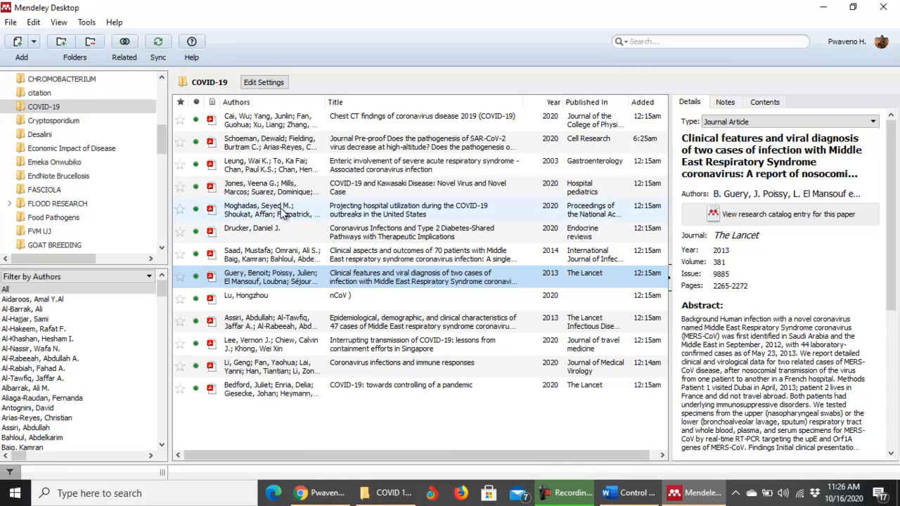
left_click(11, 23)
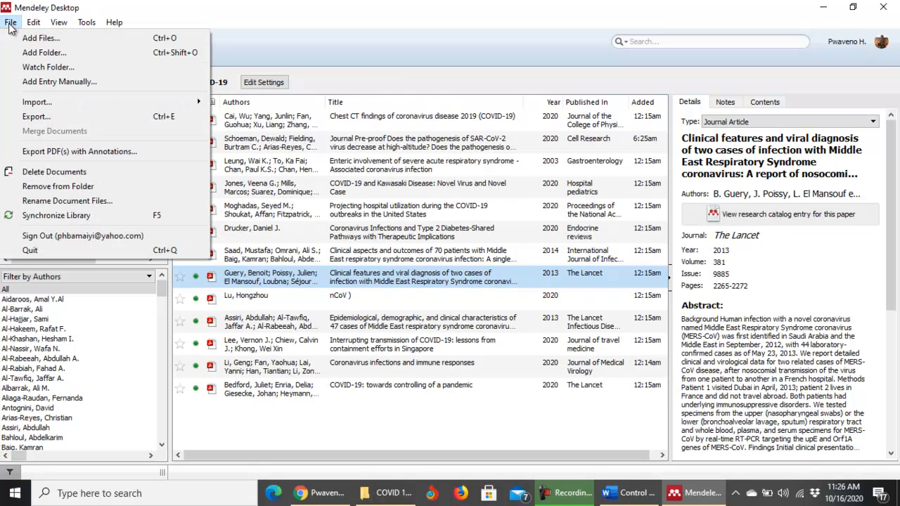
left_click(50, 81)
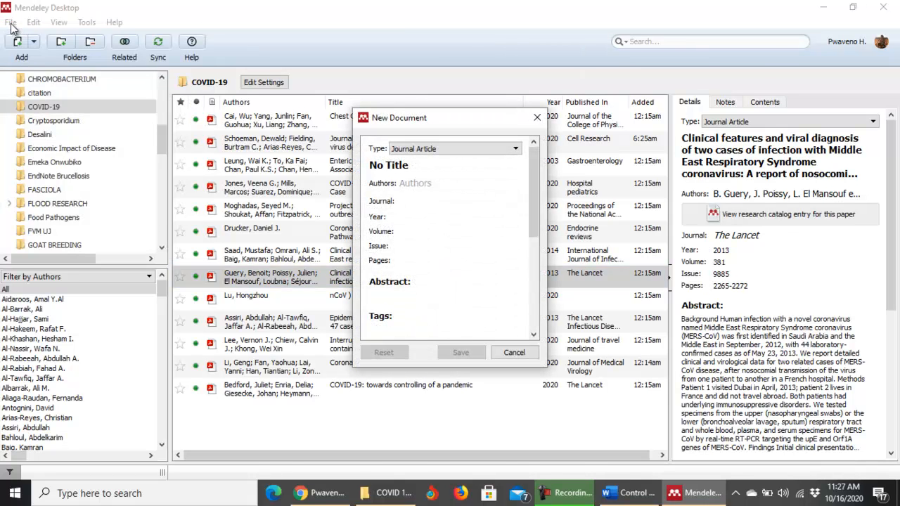
left_click(517, 151)
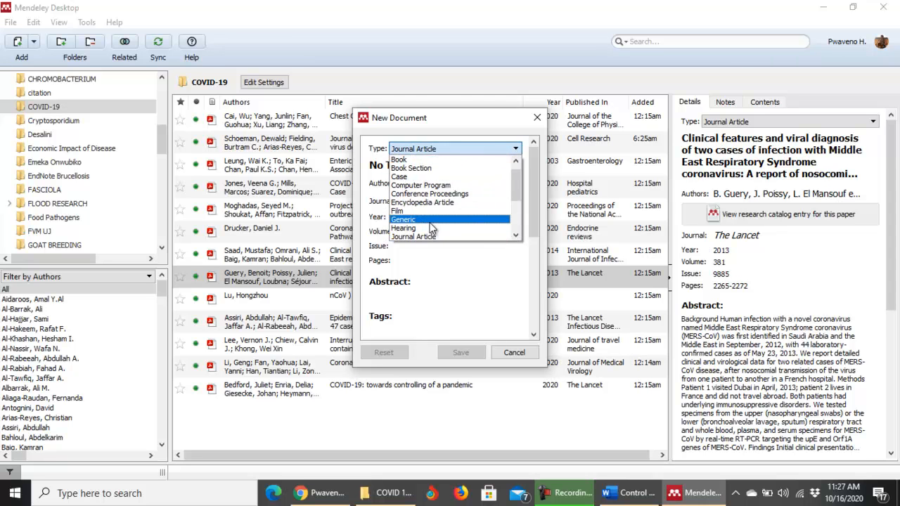
left_click_drag(518, 195, 513, 173)
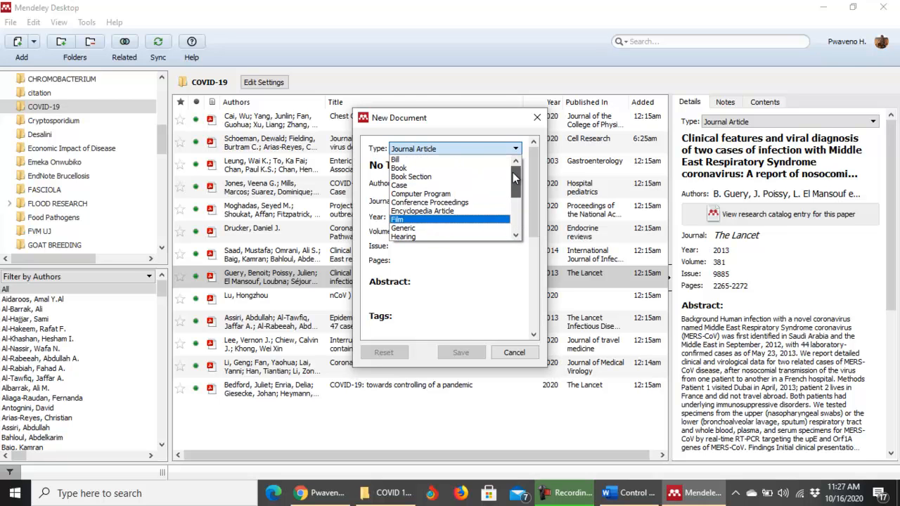
left_click(424, 259)
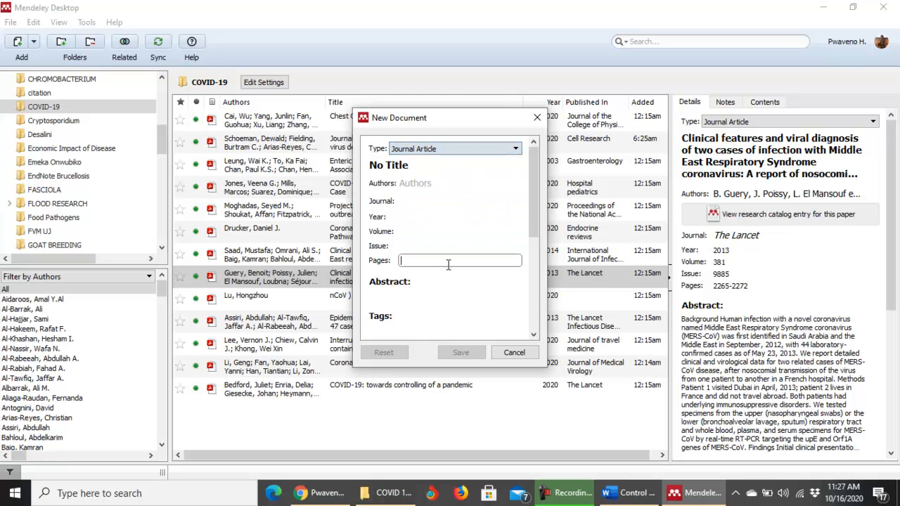
left_click(407, 183)
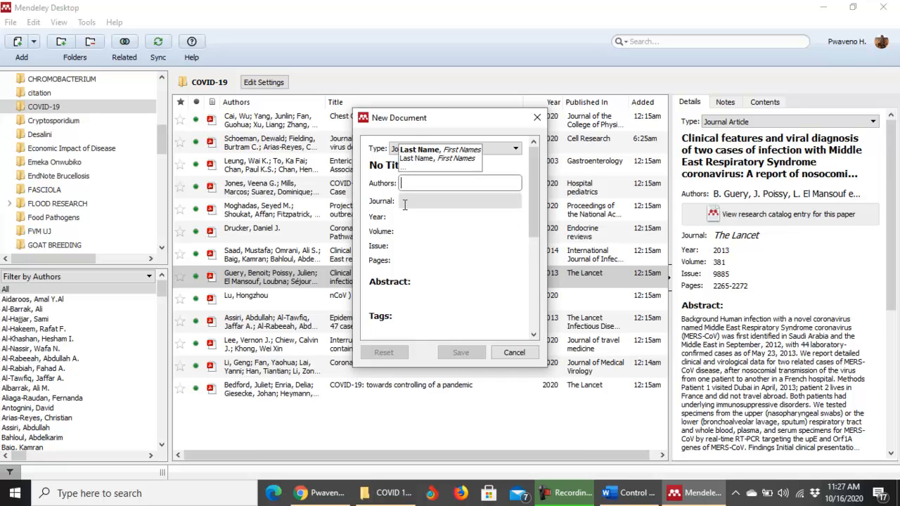
left_click(405, 203)
left_click(406, 218)
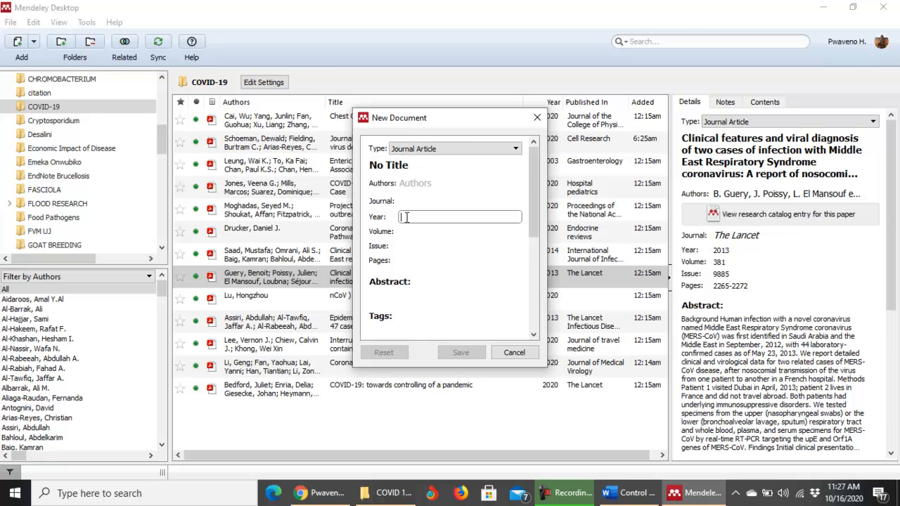
left_click(406, 231)
left_click(406, 247)
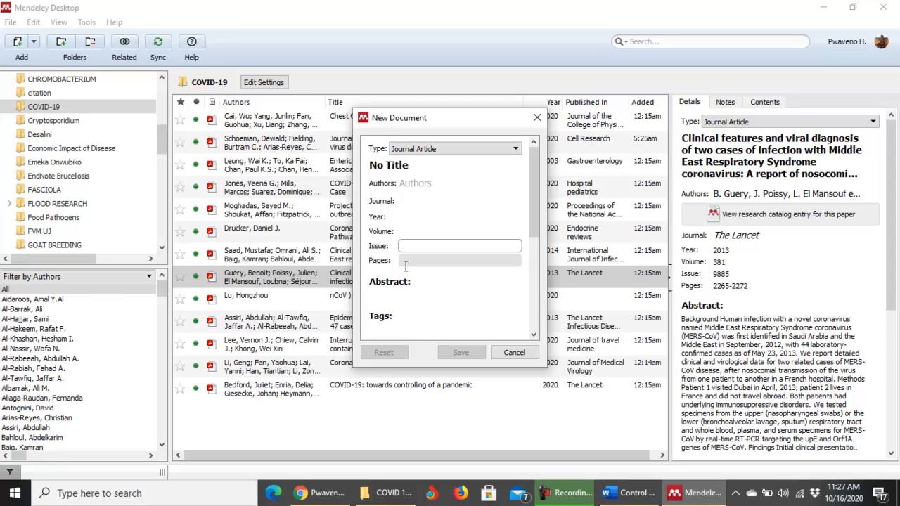
left_click_drag(534, 211, 521, 323)
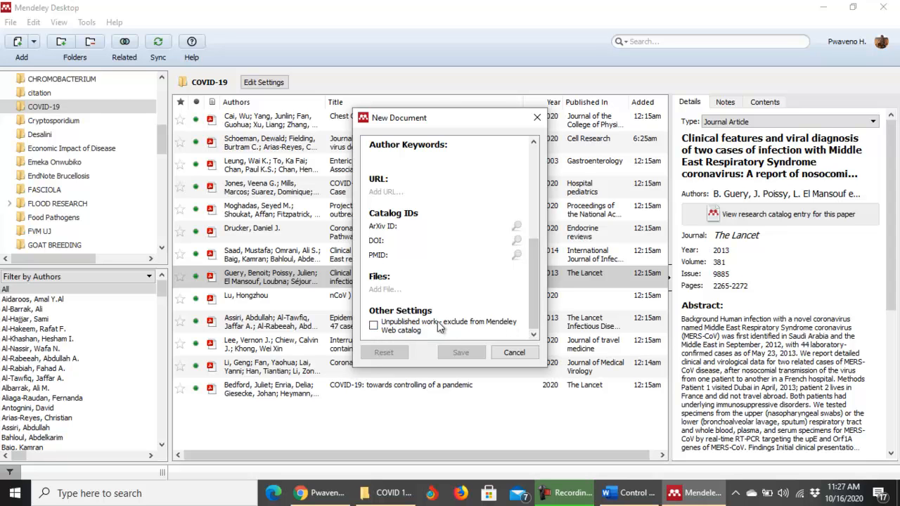
left_click(375, 327)
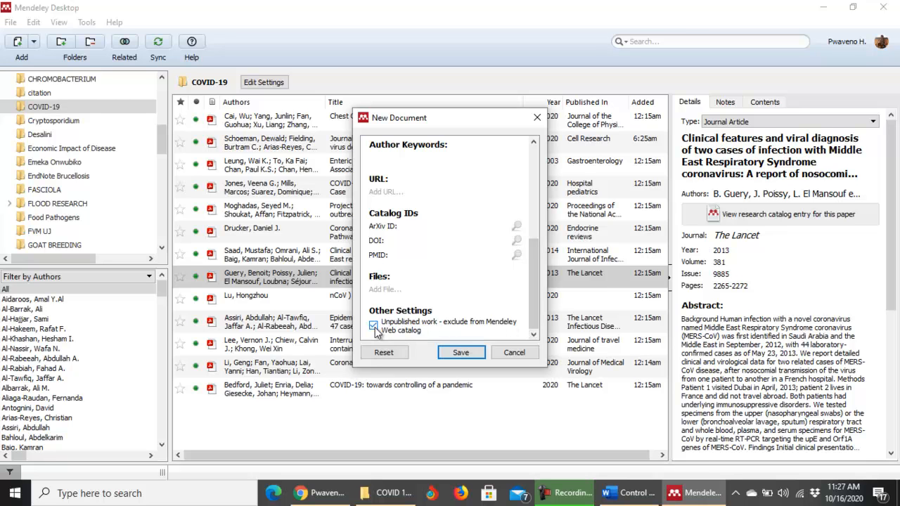
left_click(374, 326)
left_click(373, 327)
left_click(374, 326)
left_click(519, 352)
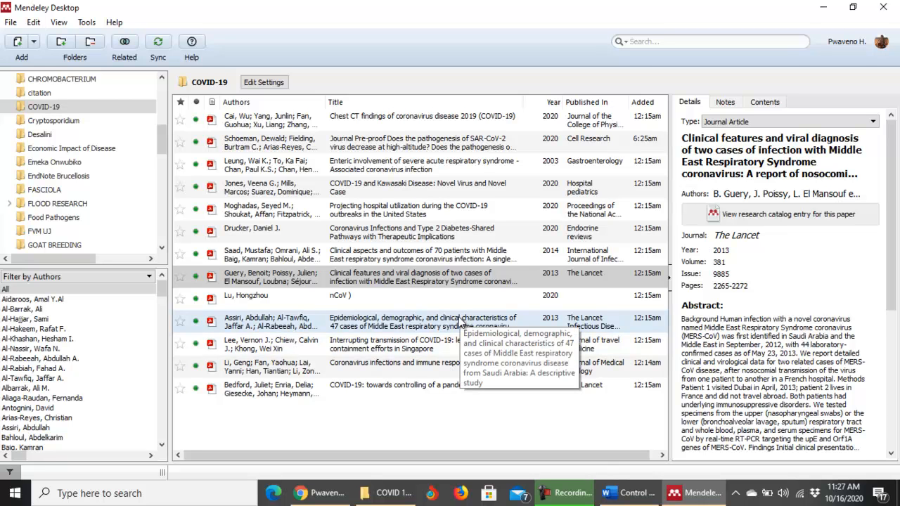
Add a manual journal-article entry titled 'The Impact of COVID 19 in Developing Countries'.
left_click(10, 21)
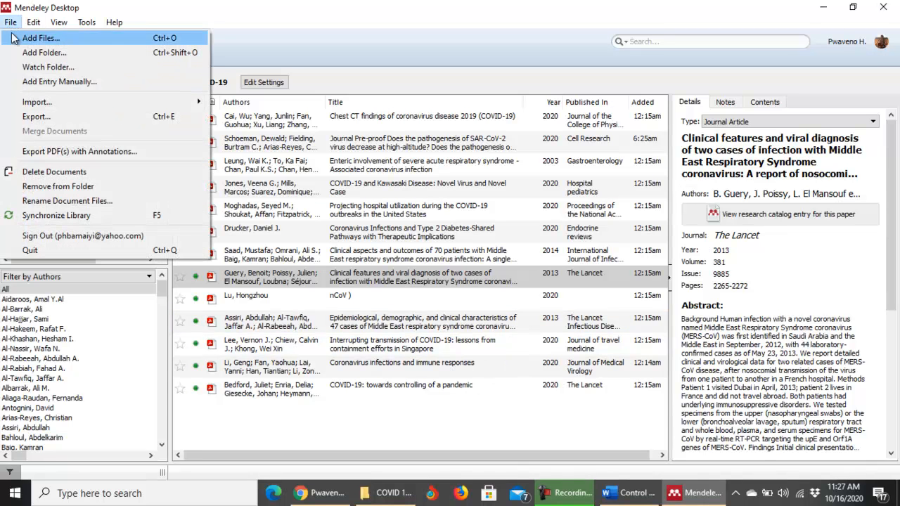
left_click(42, 83)
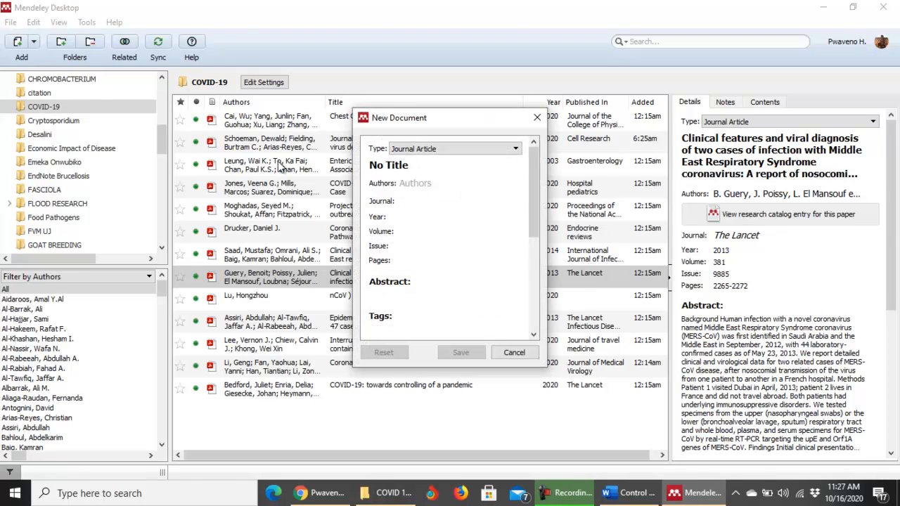
left_click(414, 166)
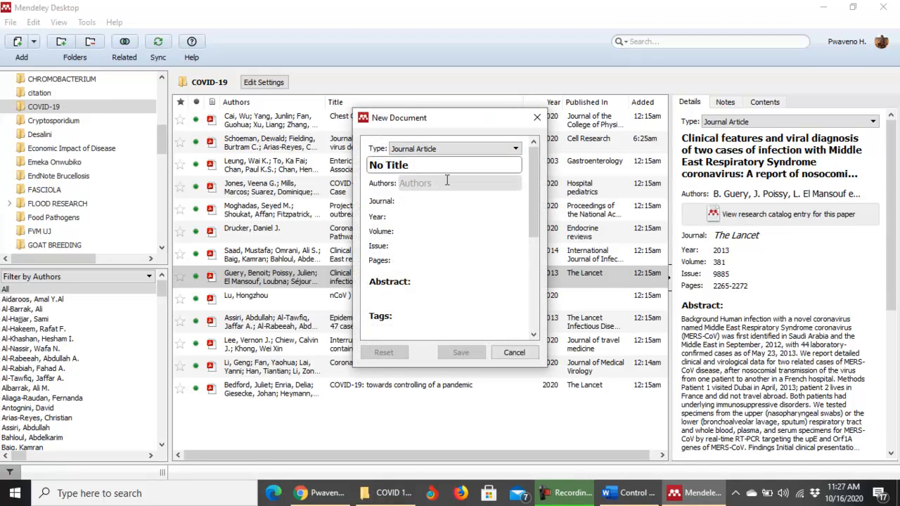
key("BackSpace")
key("BackSpace")
key("BackSpace")
key("BackSpace")
key("BackSpace")
key("BackSpace")
key("BackSpace")
key("BackSpace")
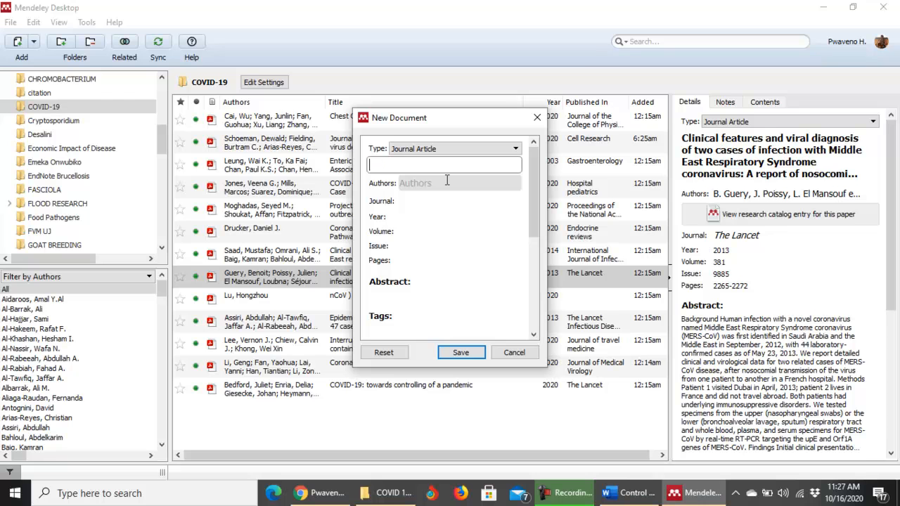
type("tHE iMPACT ")
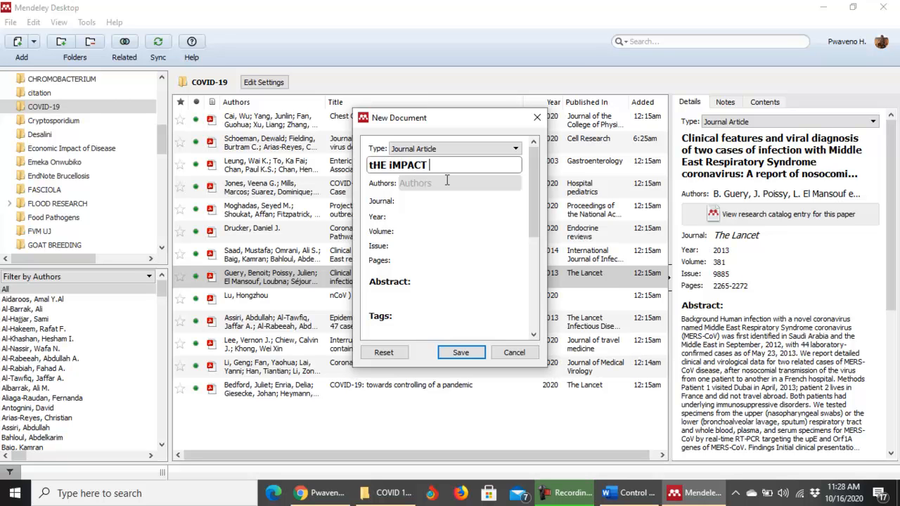
type("OF covid")
key("BackSpace")
key("BackSpace")
key("BackSpace")
key("BackSpace")
key("BackSpace")
key("BackSpace")
key("BackSpace")
key("BackSpace")
key("BackSpace")
key("BackSpace")
key("BackSpace")
key("BackSpace")
key("BackSpace")
key("BackSpace")
key("BackSpace")
key("BackSpace")
key("BackSpace")
key("BackSpace")
key("BackSpace")
type("The Impact of COV")
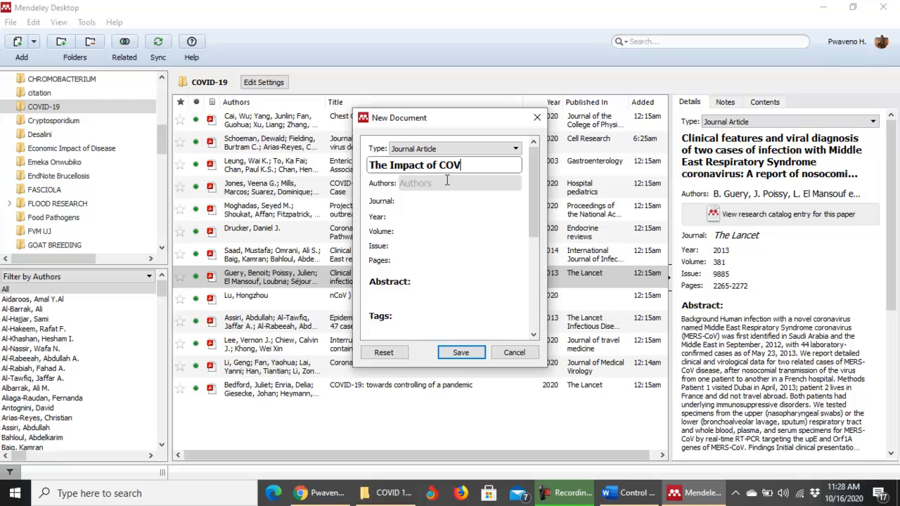
type("ID 19 in Devel")
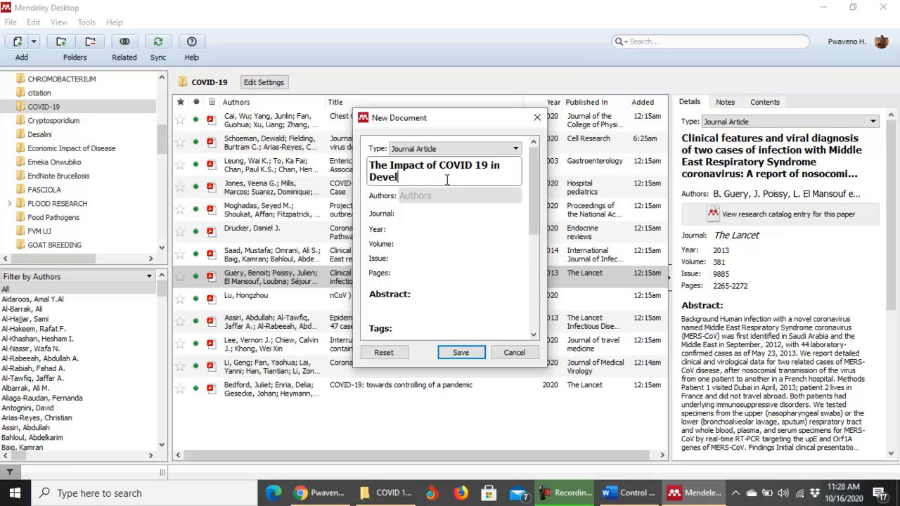
type("oping Countries")
Enter the article's three author names, one per line, in the New Document Authors field.
left_click(414, 195)
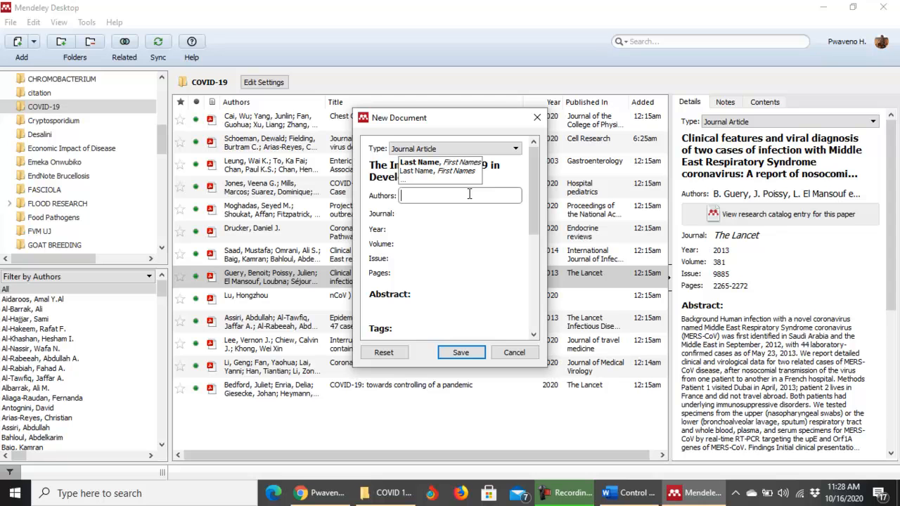
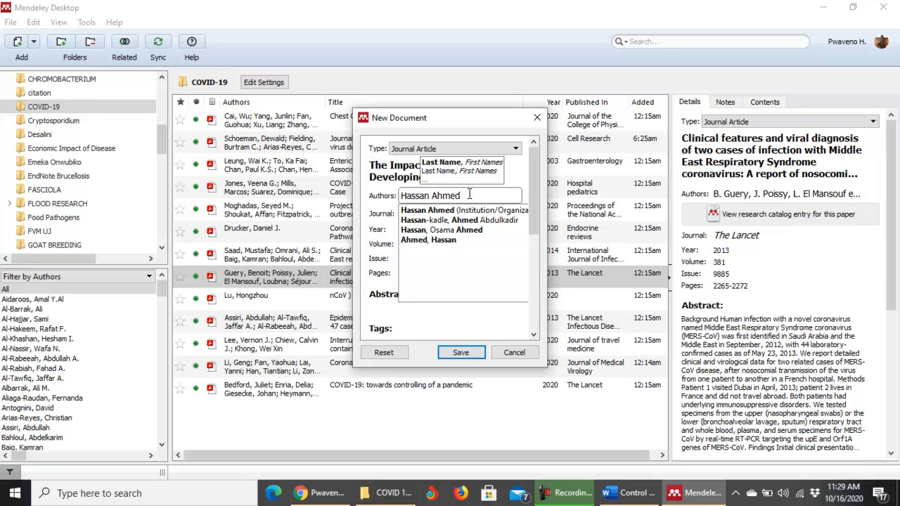
key("Return")
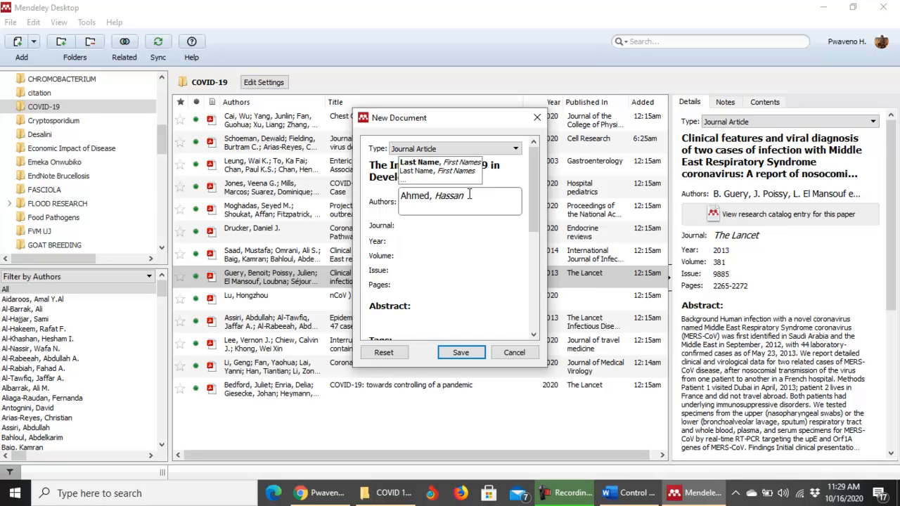
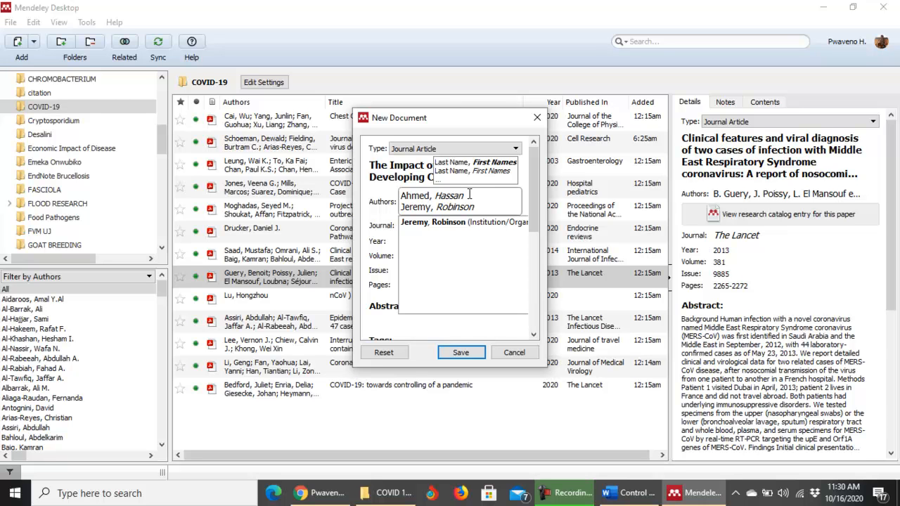
key("Return")
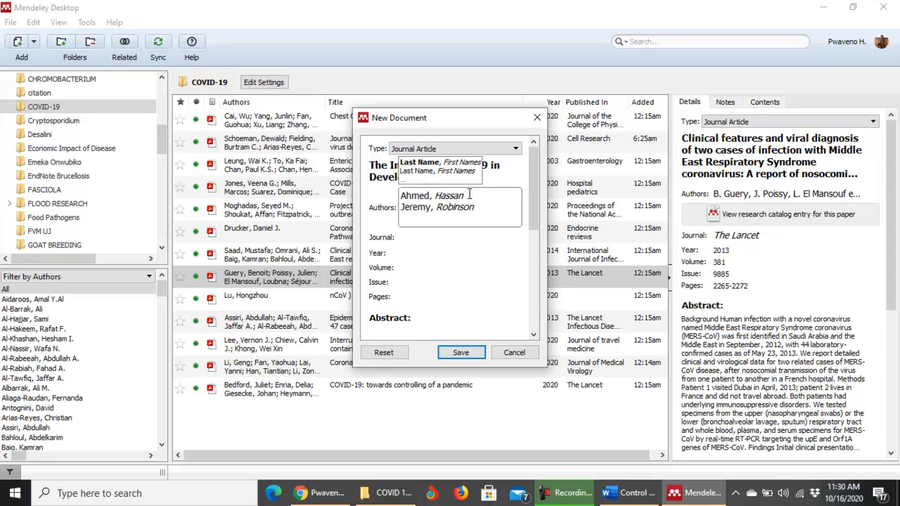
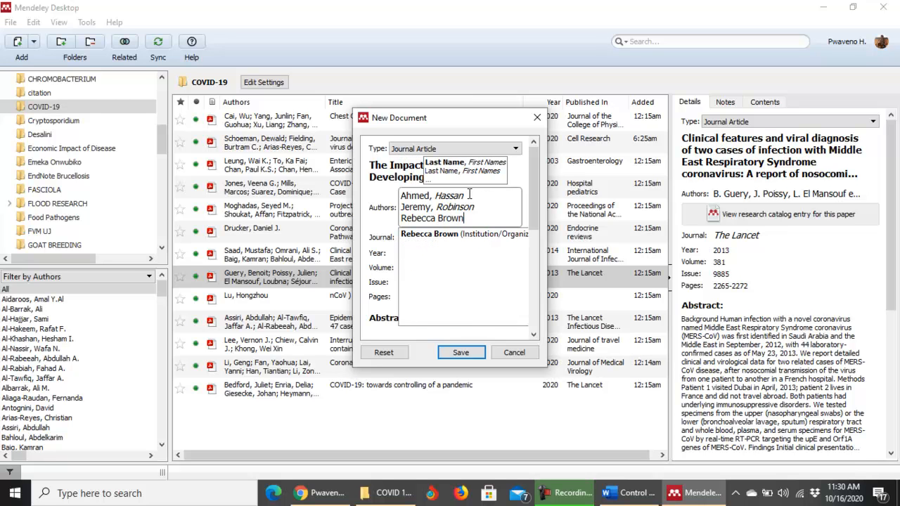
left_click(385, 231)
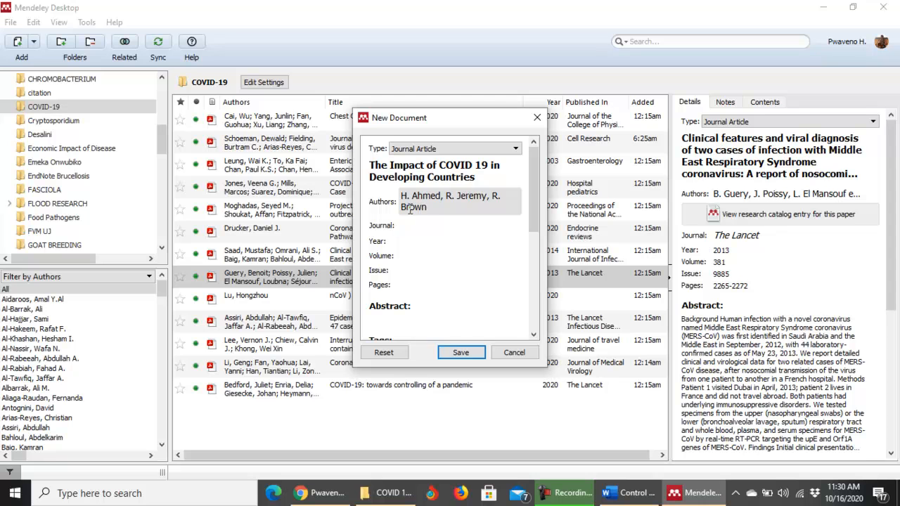
Fill in journal 'Journal of COVID Research', year 2020, volume 3, issue 5, pages 34-46, then scroll to the form's bottom.
left_click(424, 227)
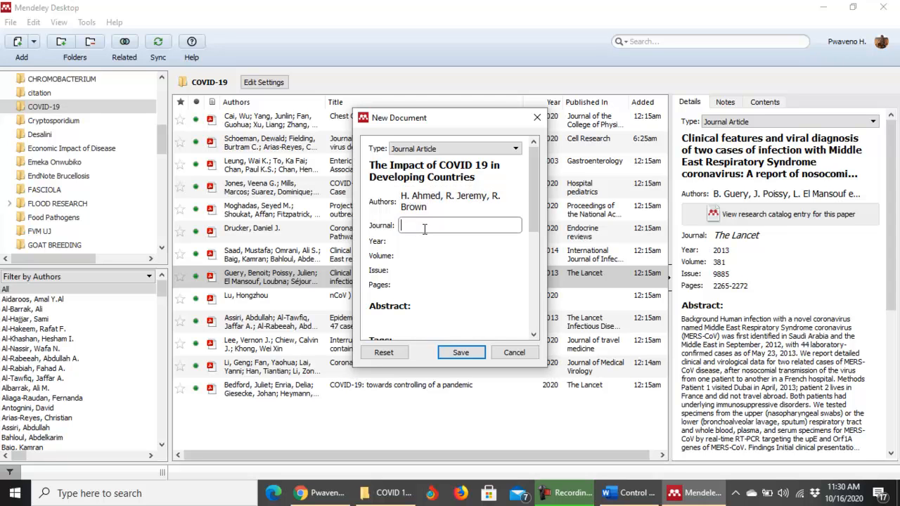
type("Journ")
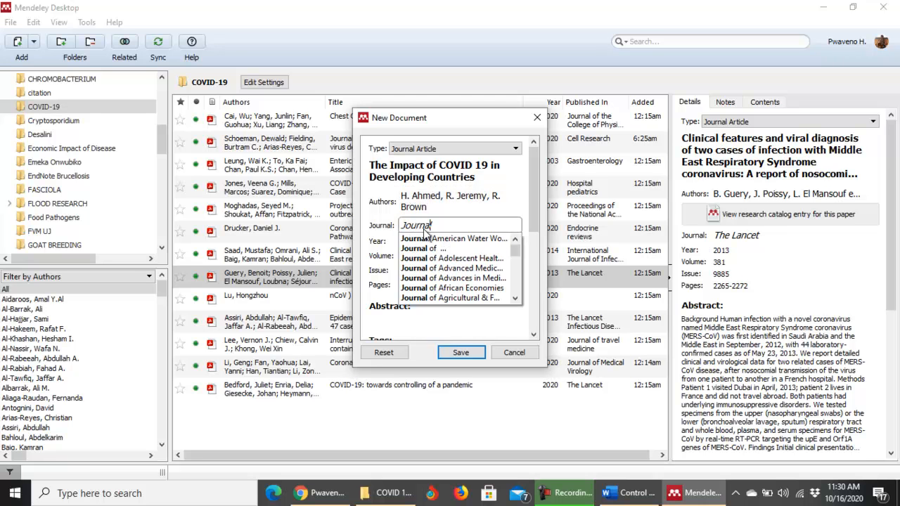
type("al of")
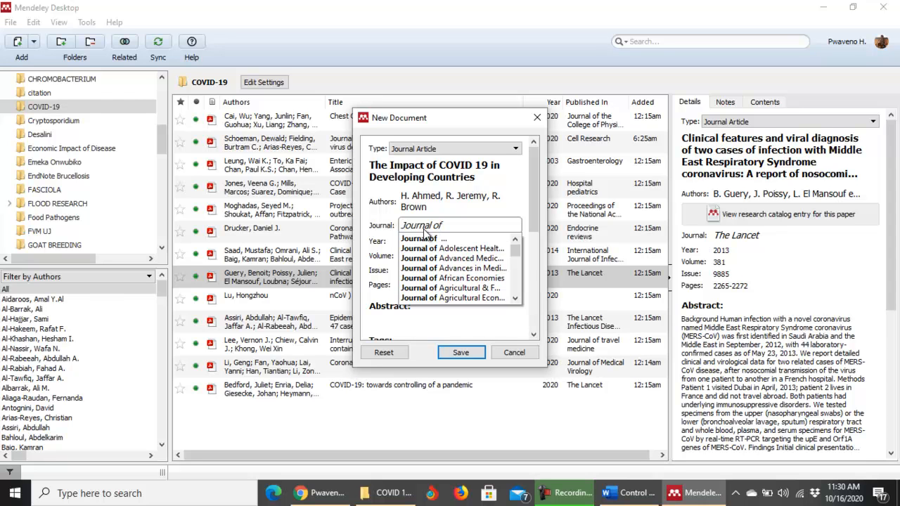
type(" COVID Research")
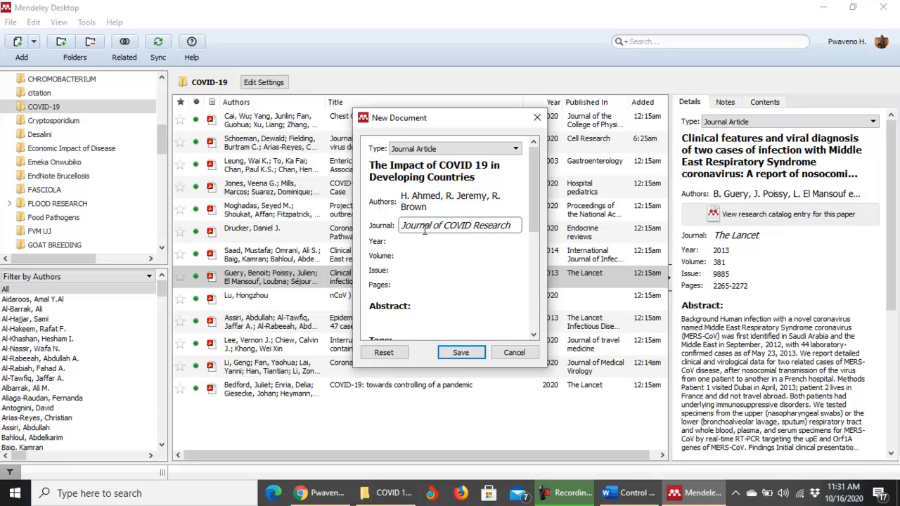
left_click(412, 239)
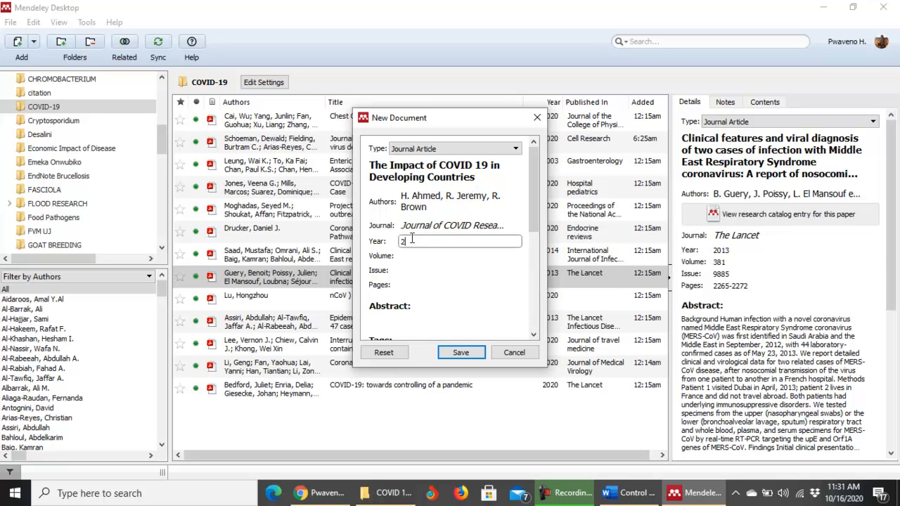
left_click(409, 258)
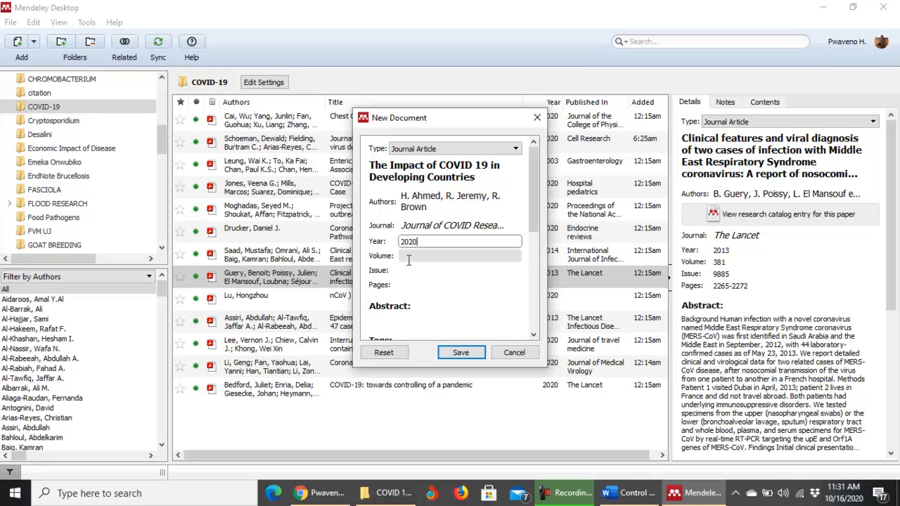
left_click(408, 271)
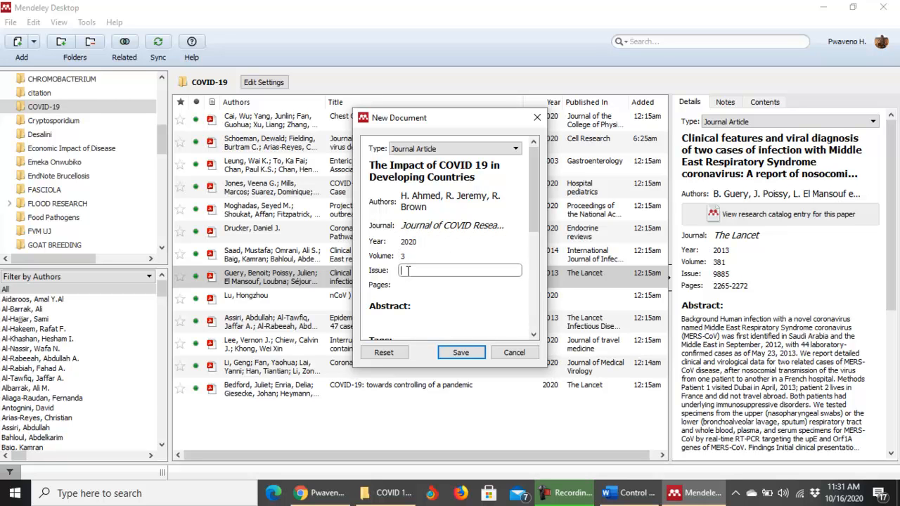
type("5")
left_click(406, 284)
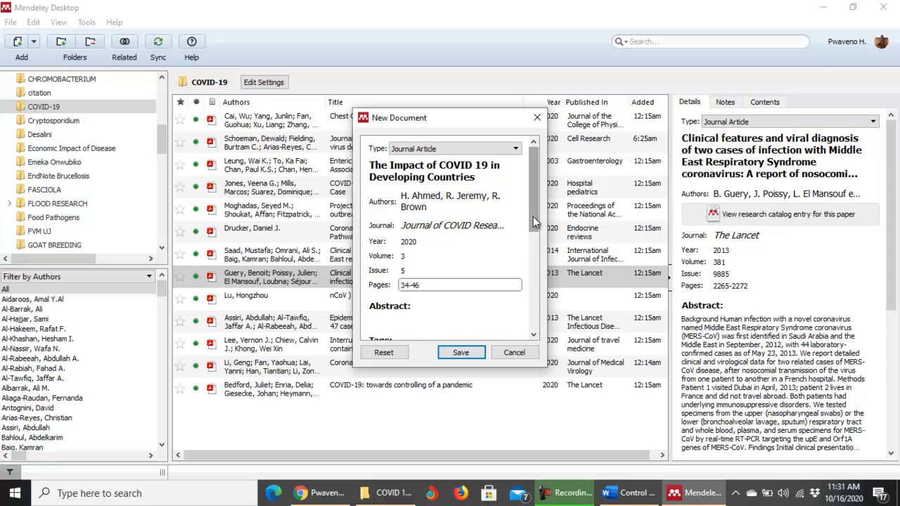
scroll(450, 281, "down", 2)
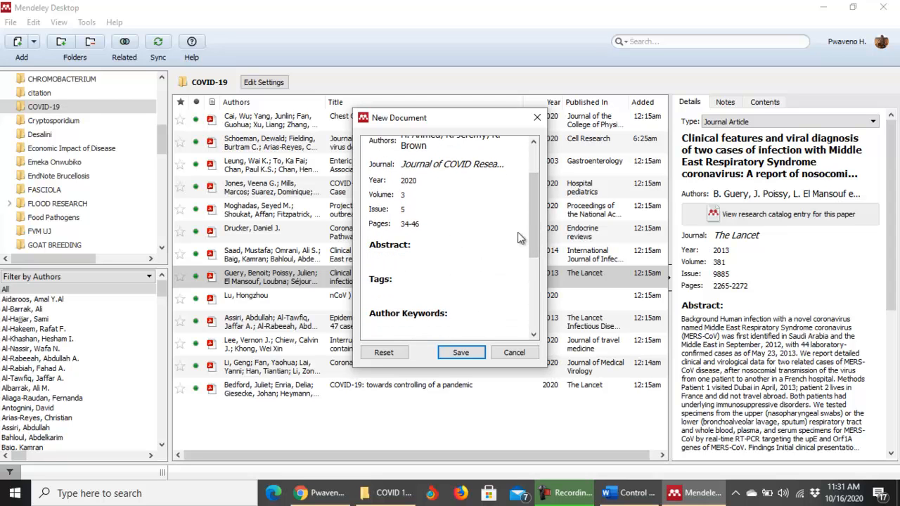
left_click_drag(533, 226, 534, 298)
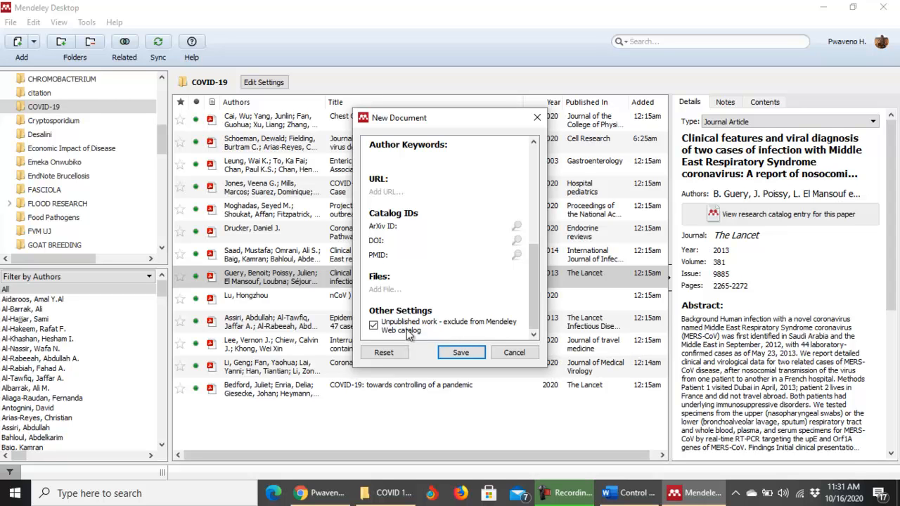
Save the new reference 'The Impact of COVID 19 in Developing Countries' to the COVID-19 folder.
left_click(460, 353)
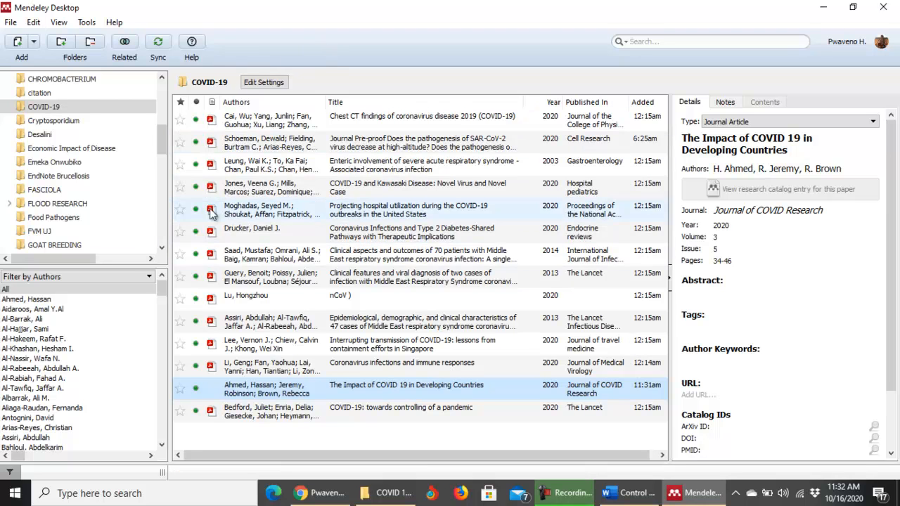
Sync the desktop library with the online Mendeley account.
left_click(159, 44)
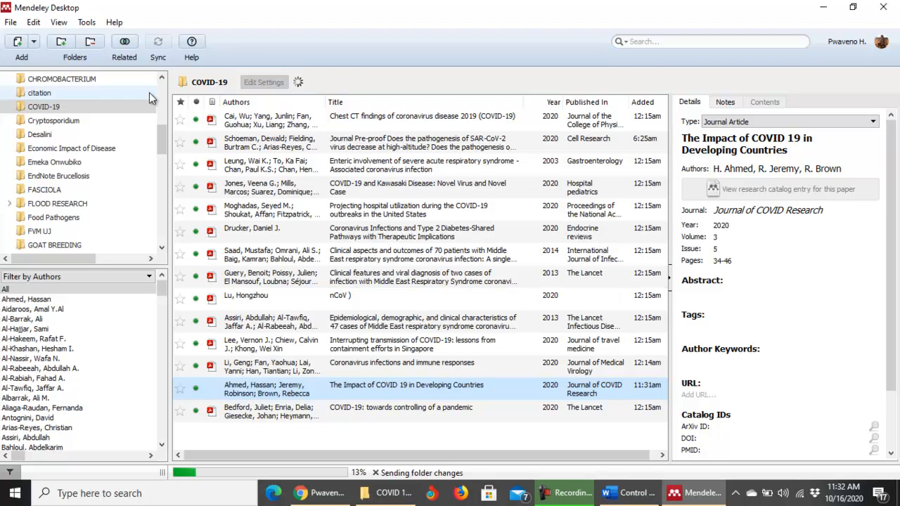
Open the COVID-19 collection in the Mendeley Web library to confirm the synced article, then return to Mendeley Desktop.
left_click(320, 493)
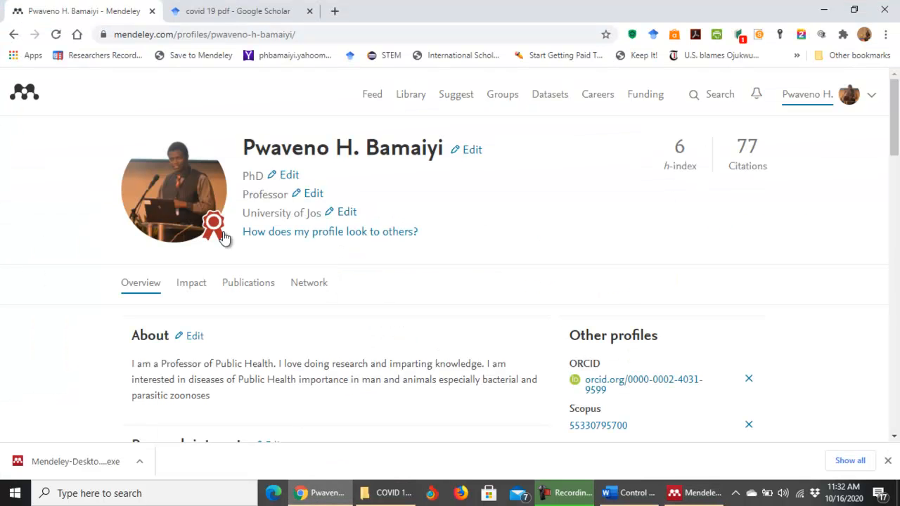
left_click(409, 97)
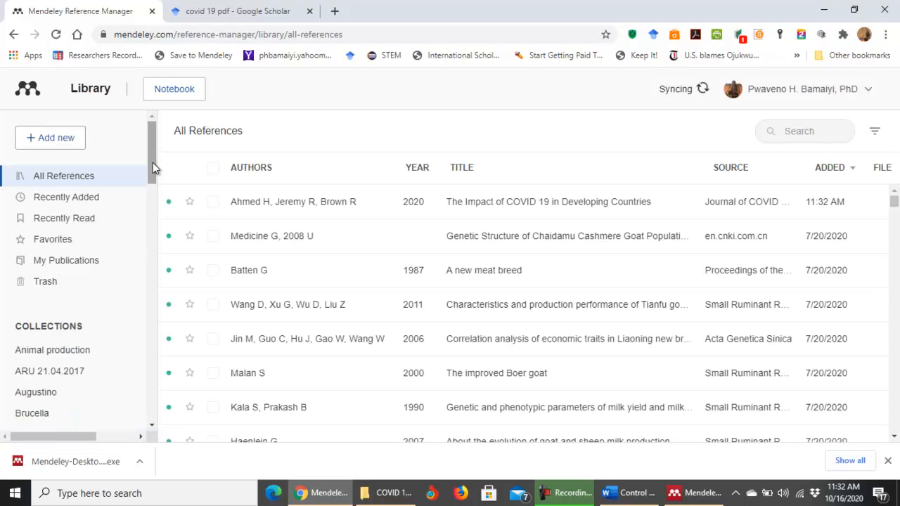
left_click_drag(153, 163, 155, 216)
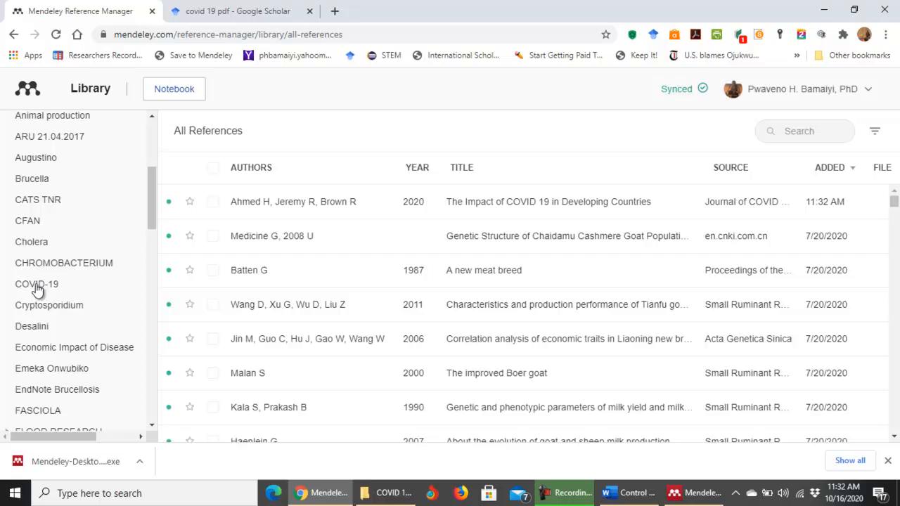
left_click(48, 289)
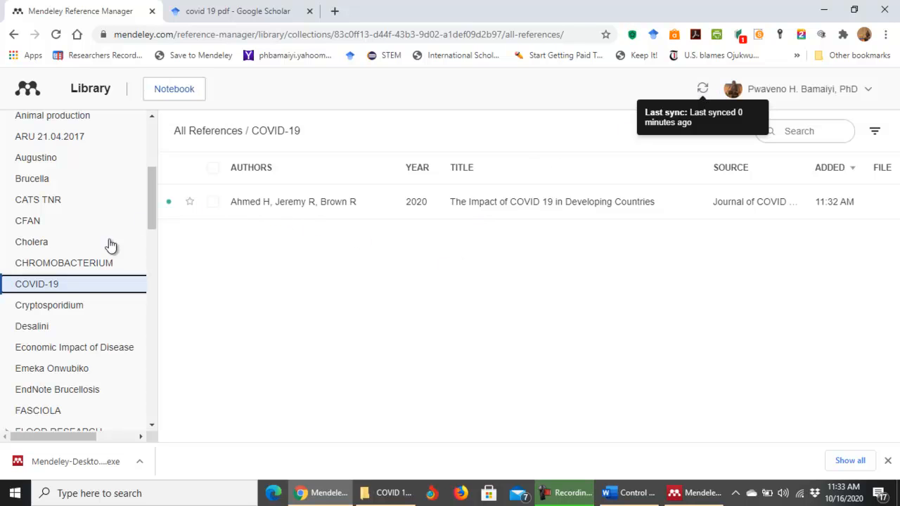
left_click(701, 495)
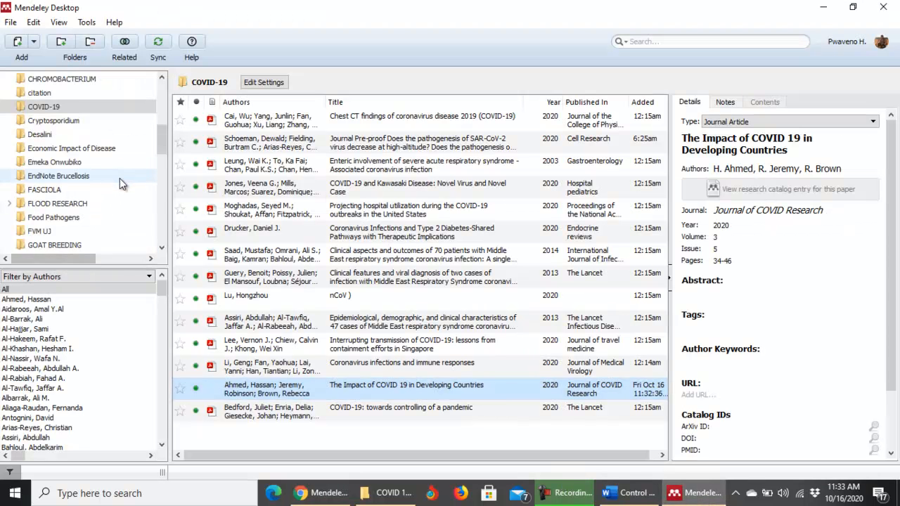
Sync the desktop library, then run sync twice in the Mendeley Web Reference Manager.
left_click(158, 42)
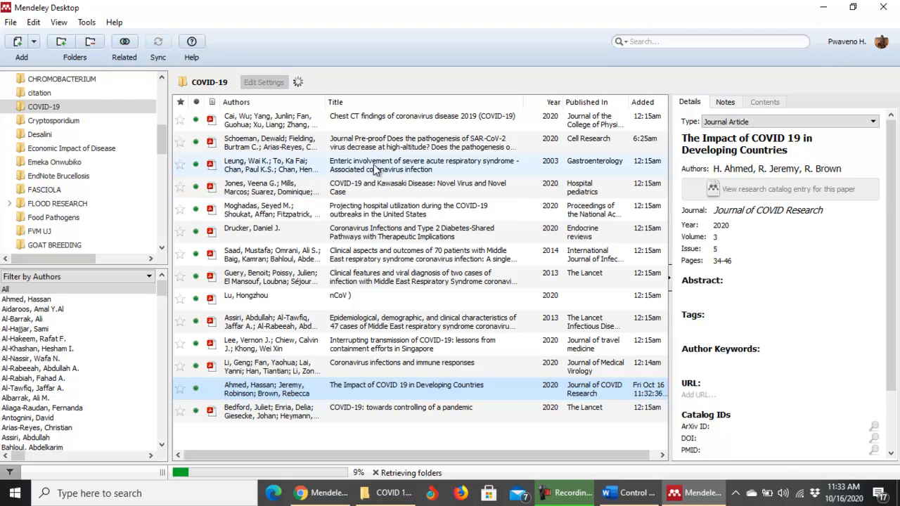
left_click(326, 494)
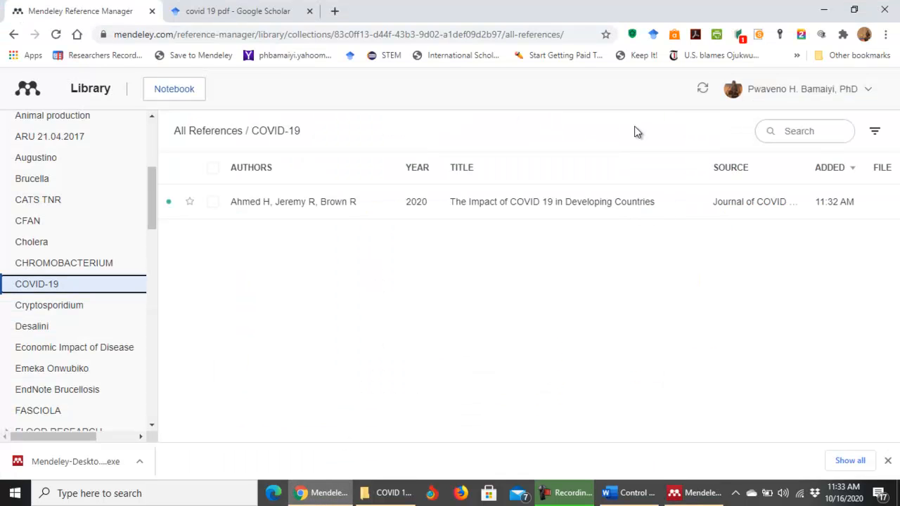
left_click(702, 89)
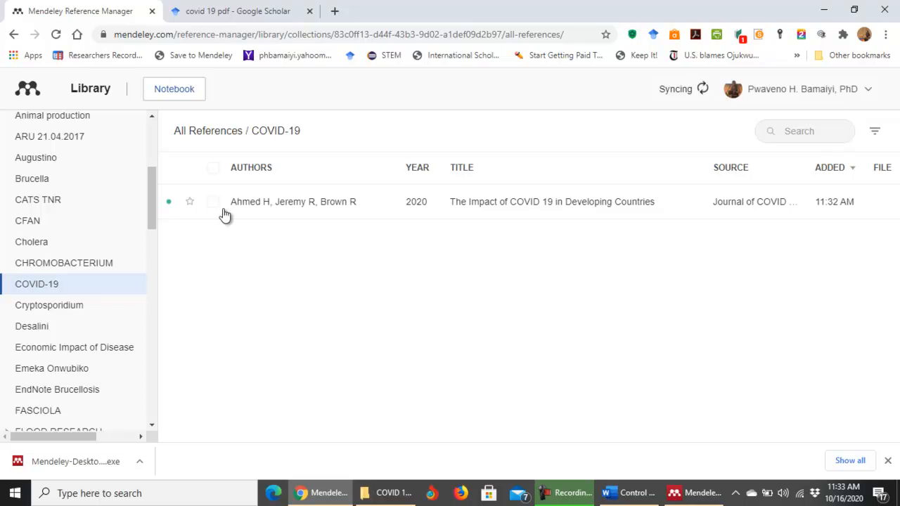
left_click(693, 493)
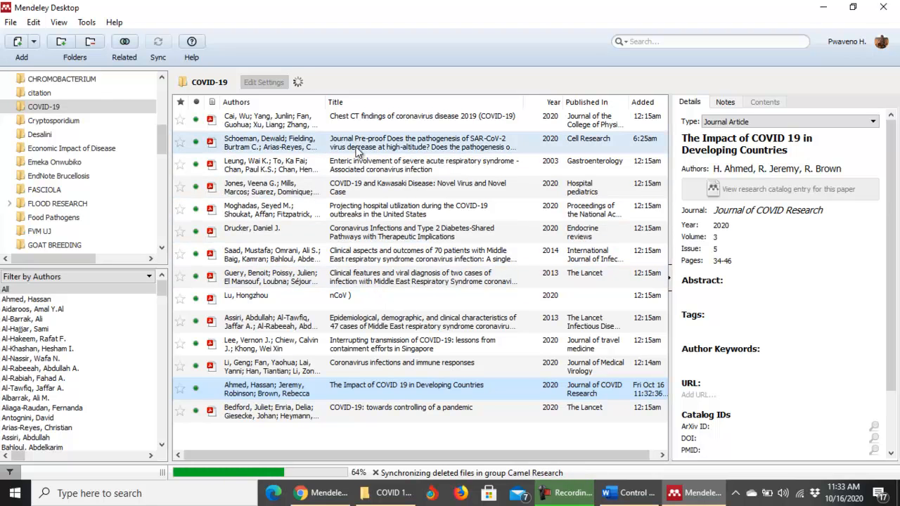
left_click(324, 495)
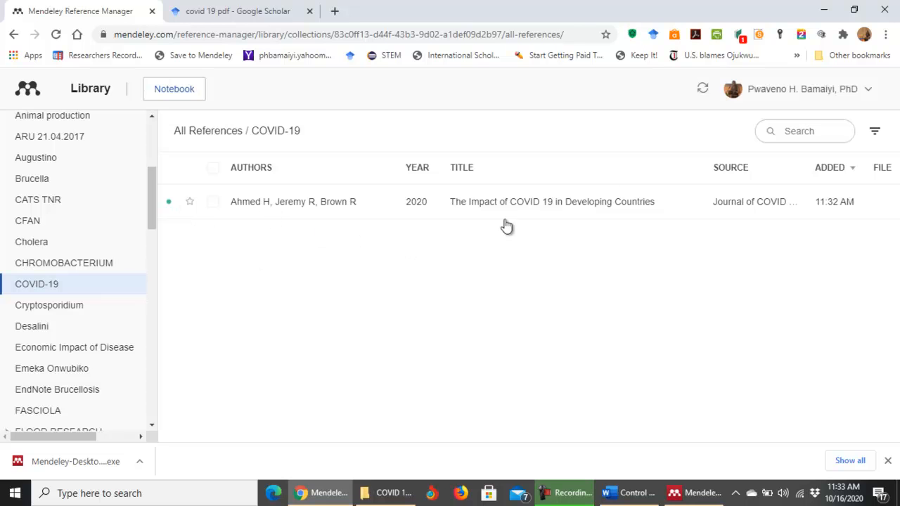
left_click(703, 89)
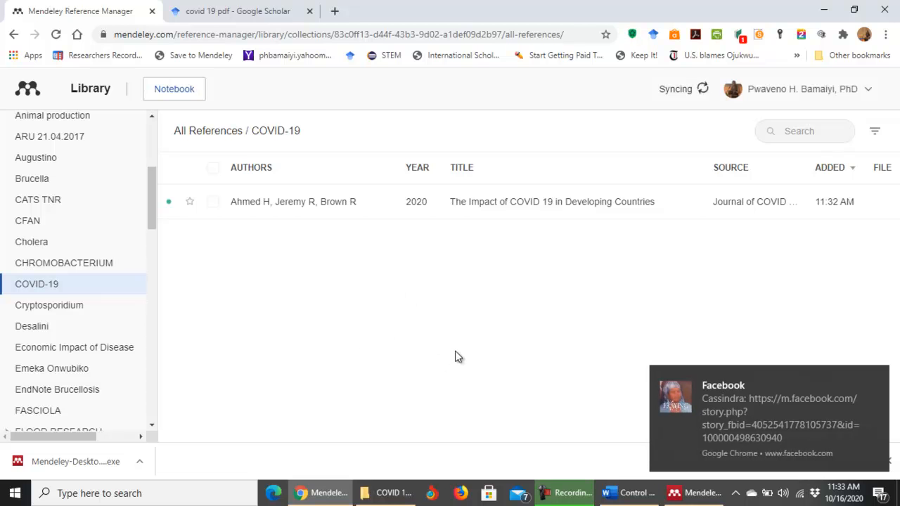
Sync the desktop library again and reopen the web COVID-19 folder to check the article.
left_click(699, 498)
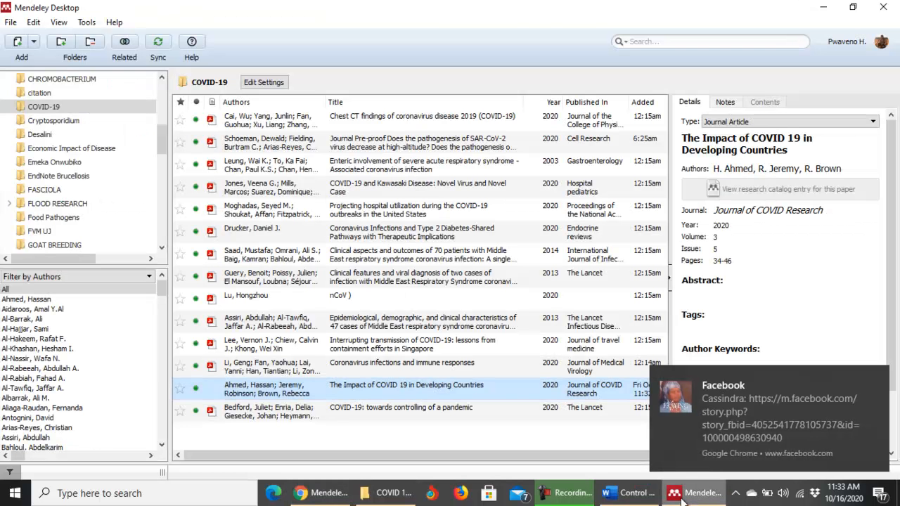
left_click(331, 494)
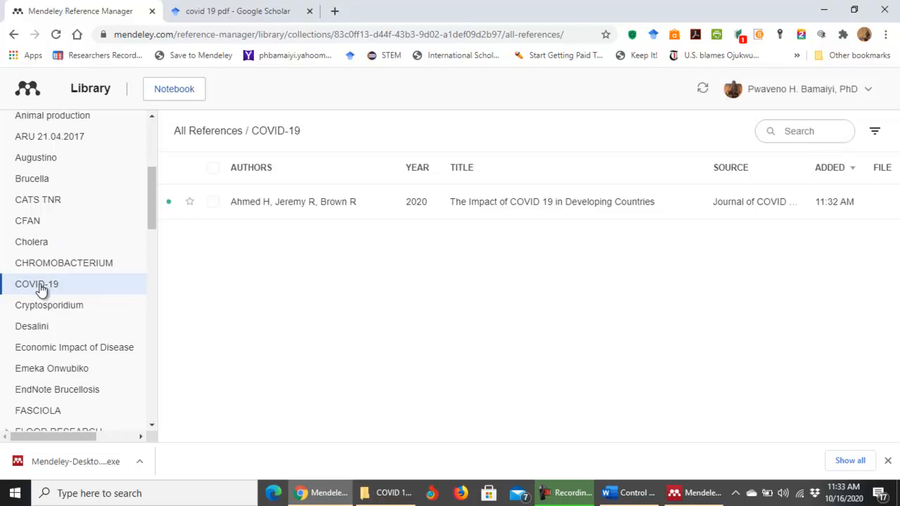
left_click(700, 493)
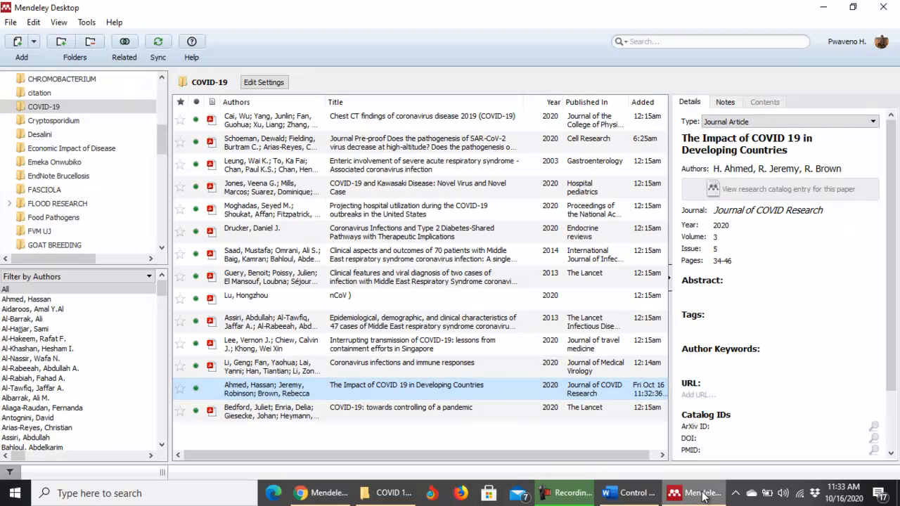
left_click(156, 45)
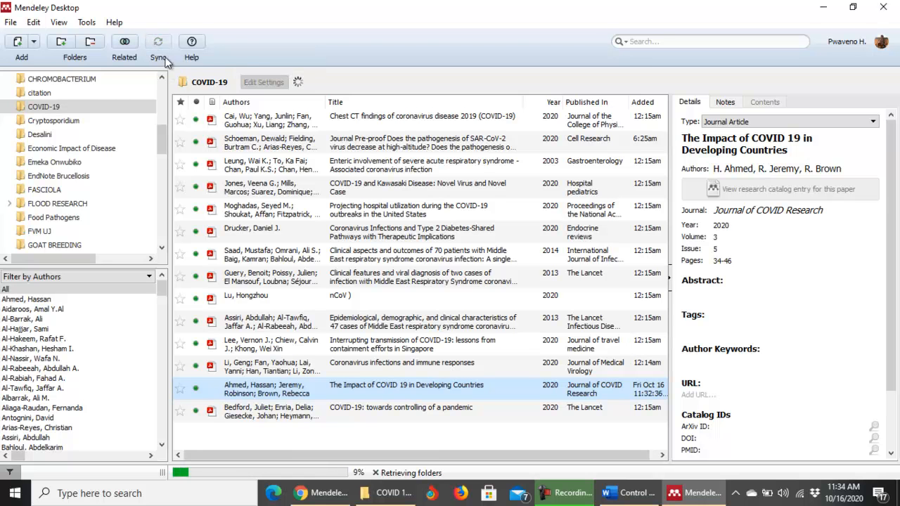
left_click(328, 494)
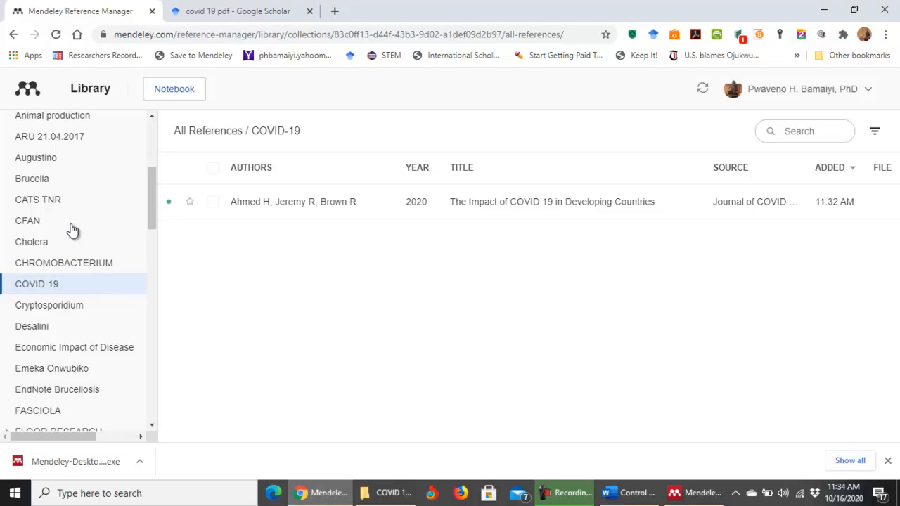
left_click(51, 284)
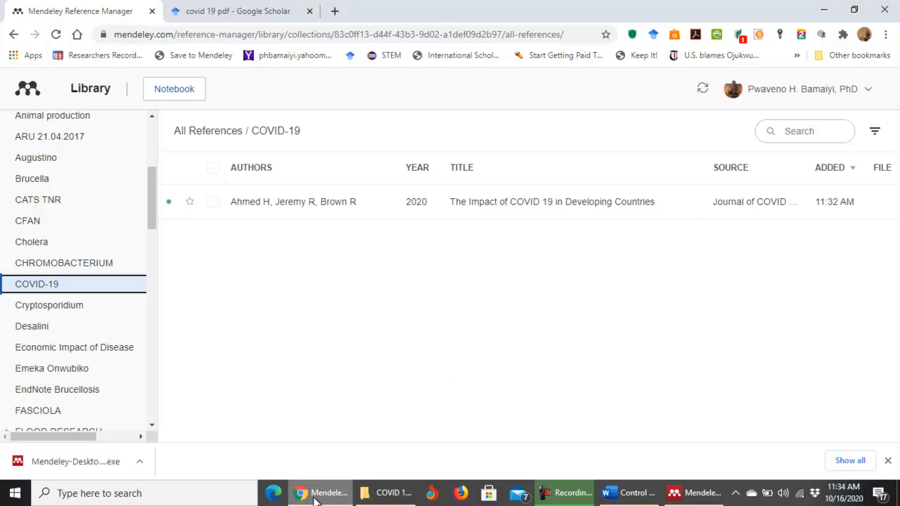
left_click(677, 495)
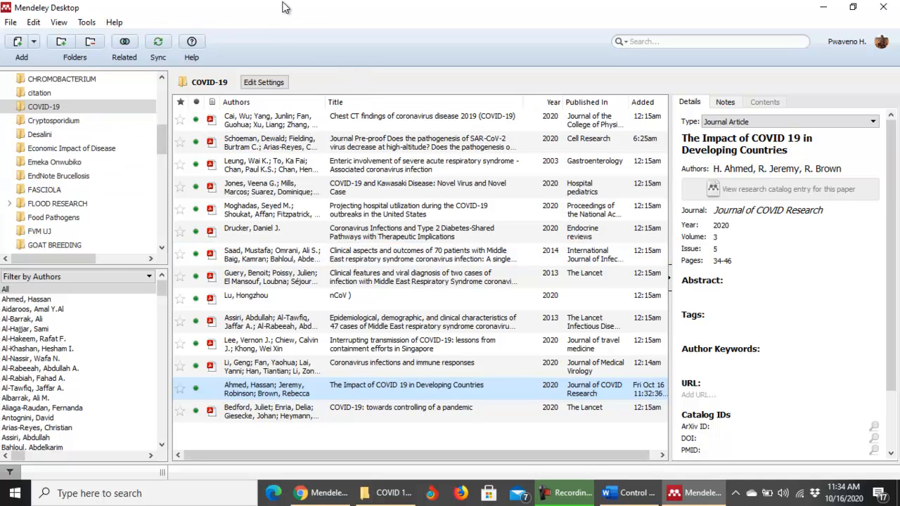
Confirm the Tools menu lists 'Uninstall MS Word Plugin', then bring up the Control and Prevention of COVID document in Word.
left_click(83, 23)
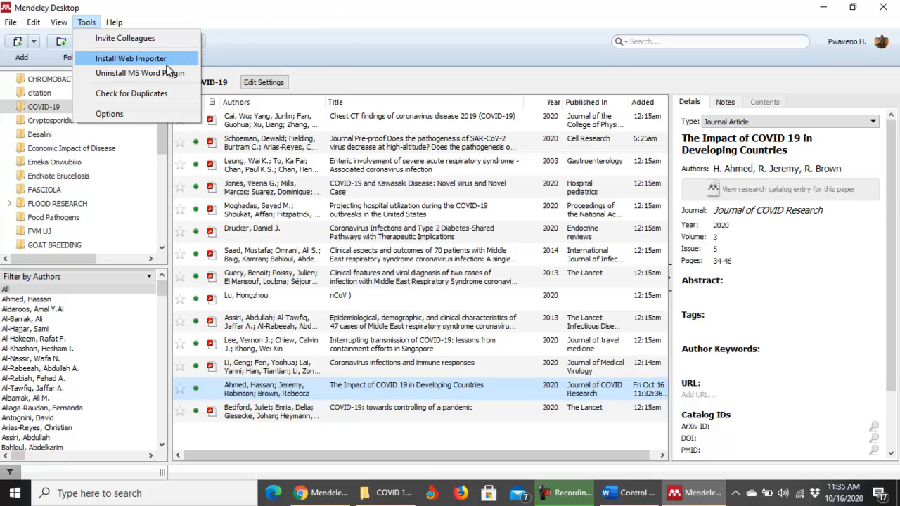
left_click(370, 22)
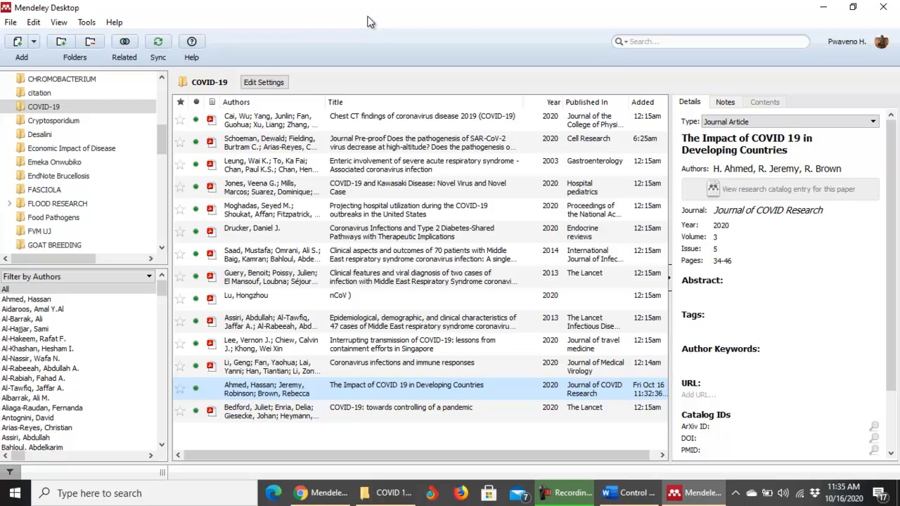
left_click(85, 24)
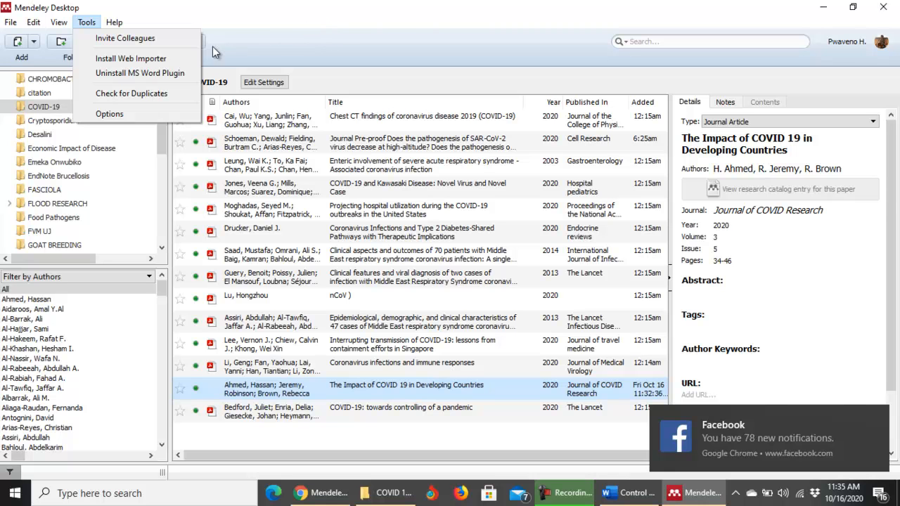
left_click(333, 14)
left_click(631, 493)
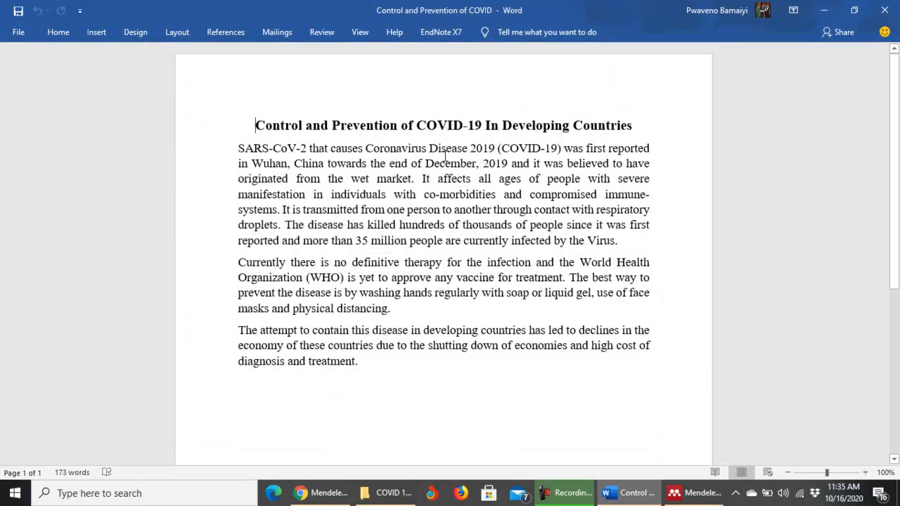
Place the cursor after 'wet market' in paragraph one and show the References tab's Mendeley Cite-O-Matic tools.
left_click(221, 31)
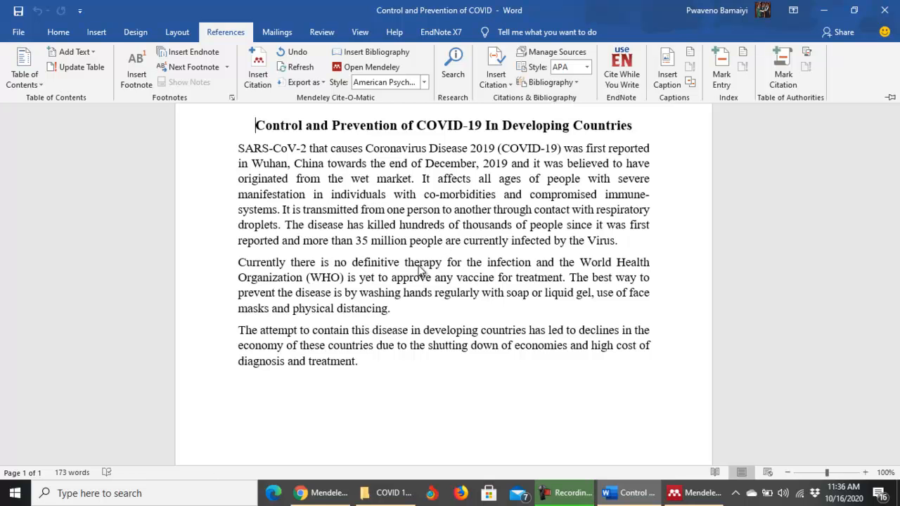
left_click(683, 494)
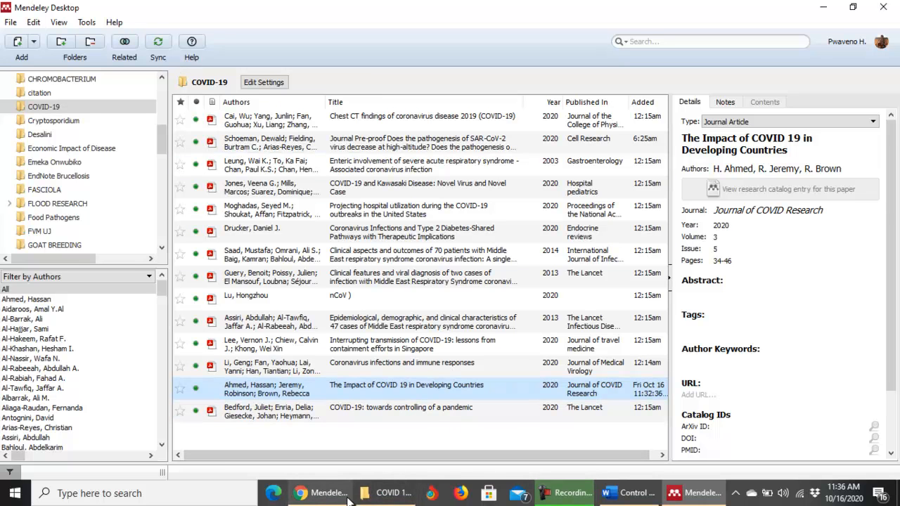
left_click(630, 494)
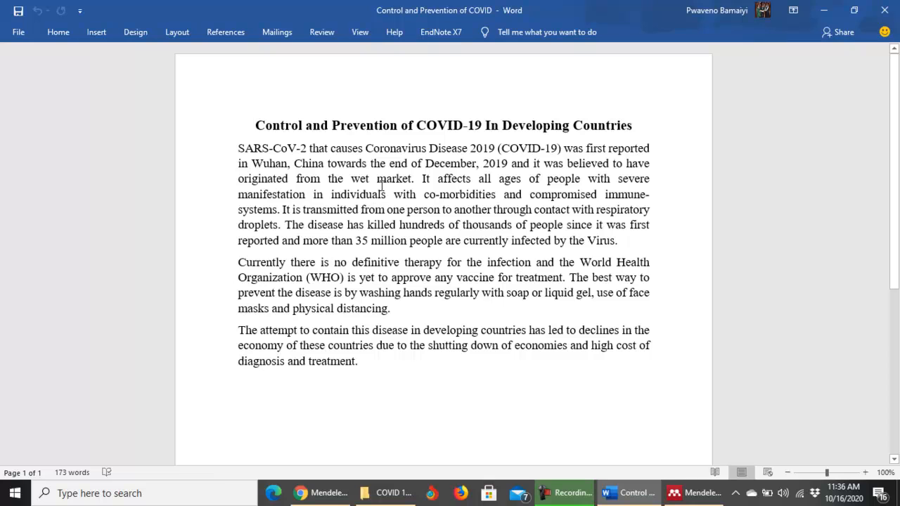
left_click(413, 180)
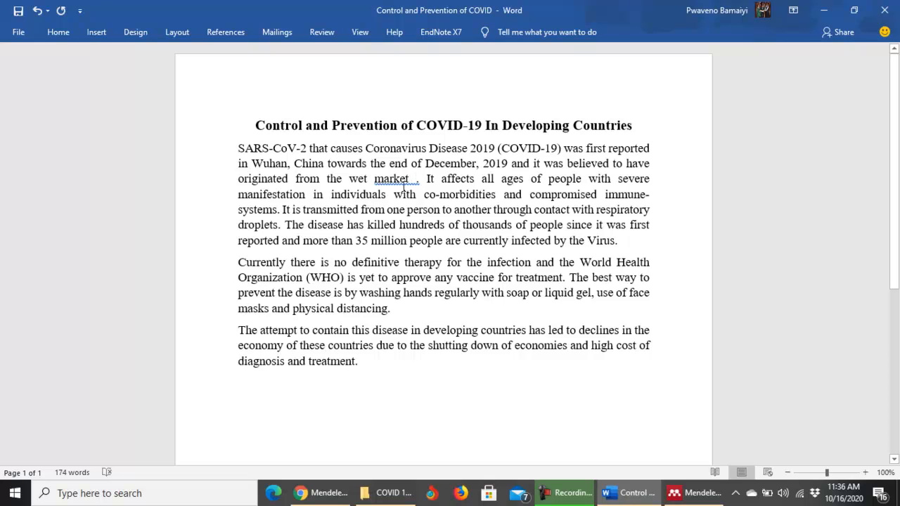
left_click(222, 32)
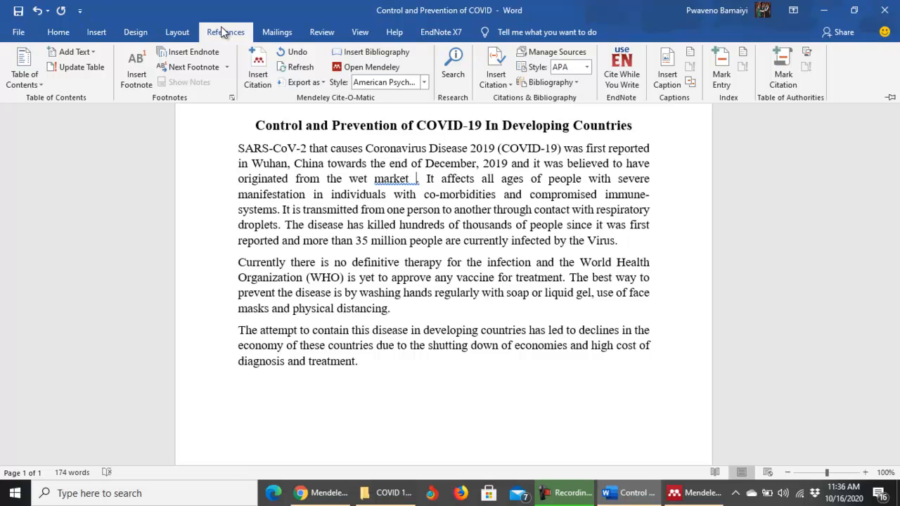
Start a Mendeley citation and jump to the Mendeley Desktop library to pick the reference.
left_click(260, 83)
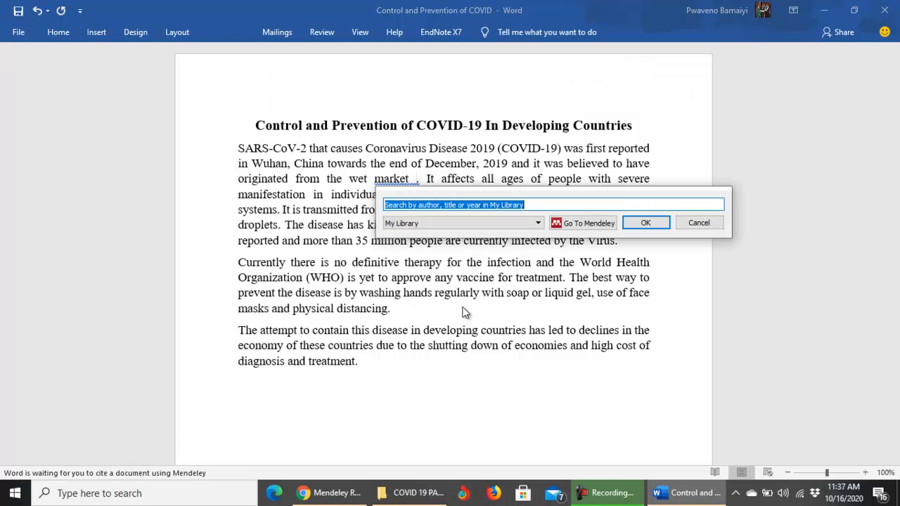
left_click(583, 223)
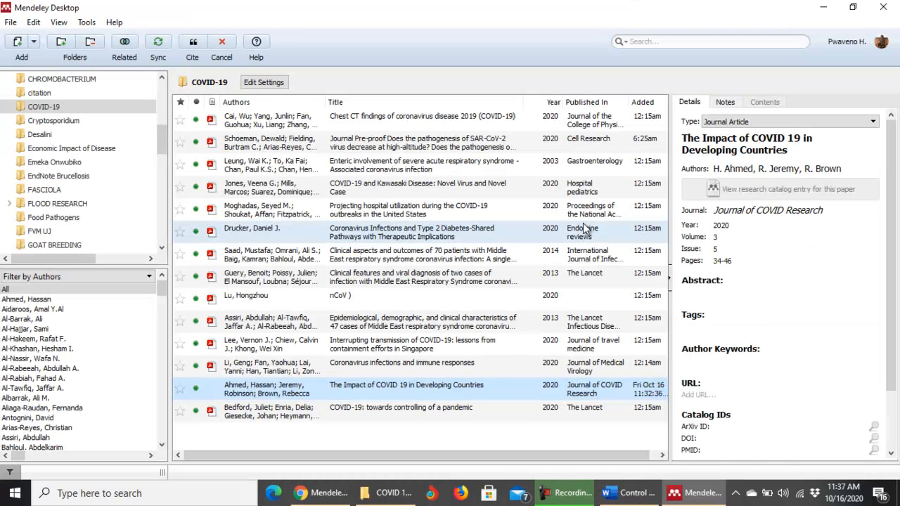
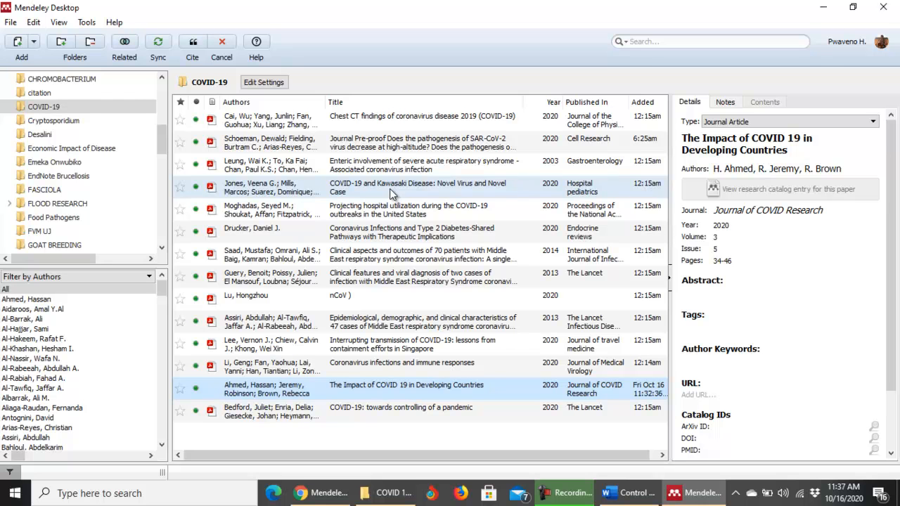
Cite Cai et al.'s 'Chest CT findings' paper after 'wet market', inserting '(Cai et al., 2020)'.
left_click(362, 115)
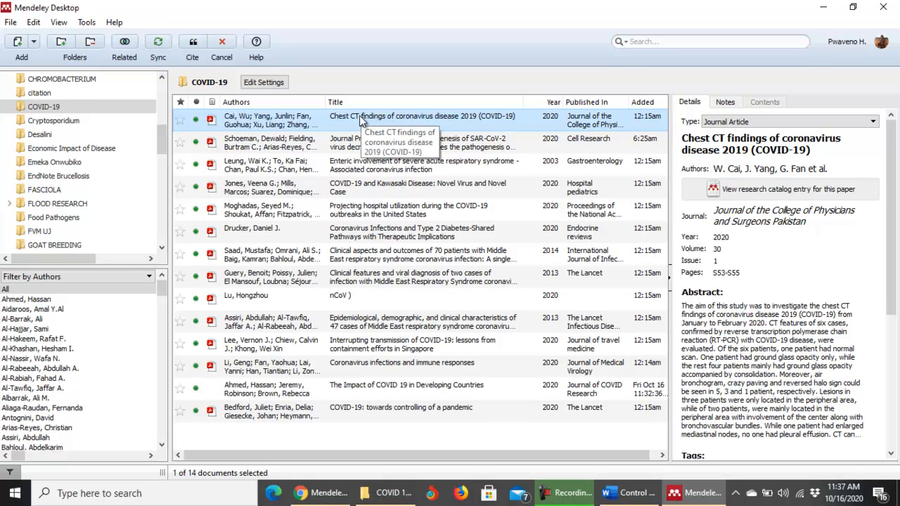
left_click(192, 41)
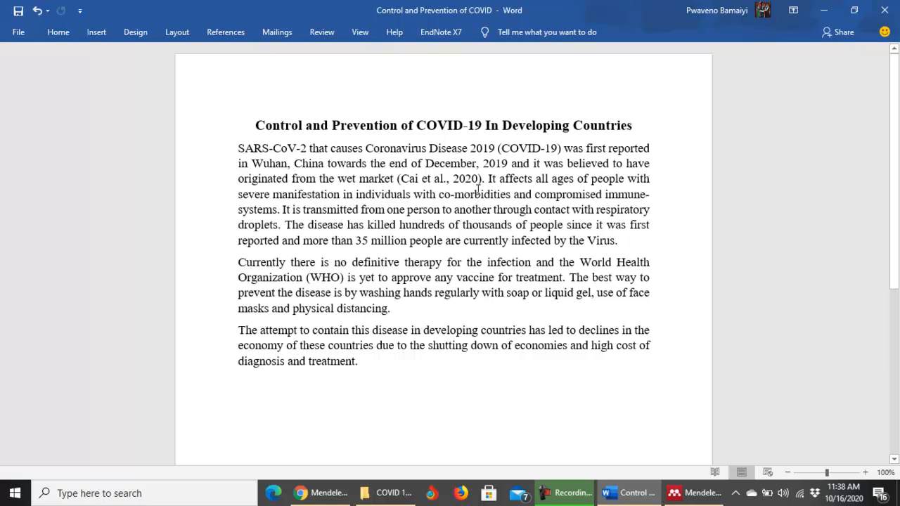
Place the cursor after 'droplets' and start a Mendeley citation that goes to the library.
left_click(279, 226)
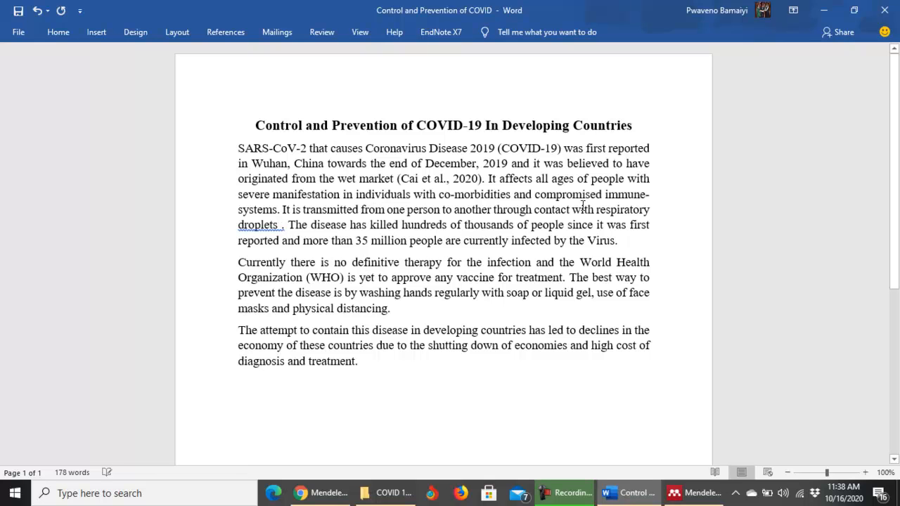
key("BackSpace")
left_click(221, 39)
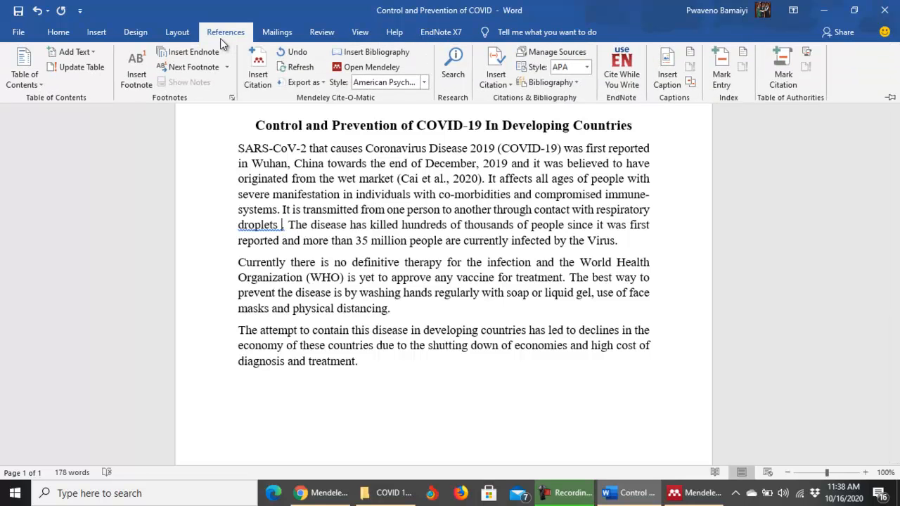
left_click(259, 76)
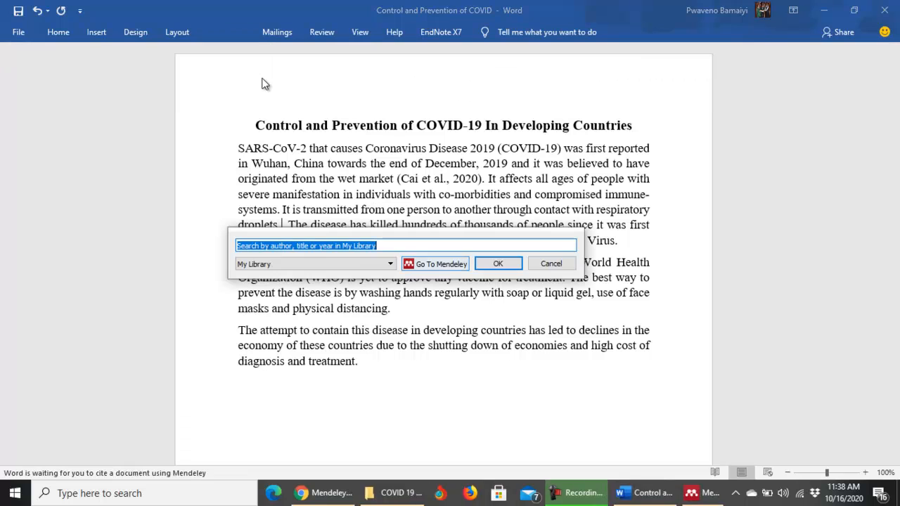
left_click(441, 266)
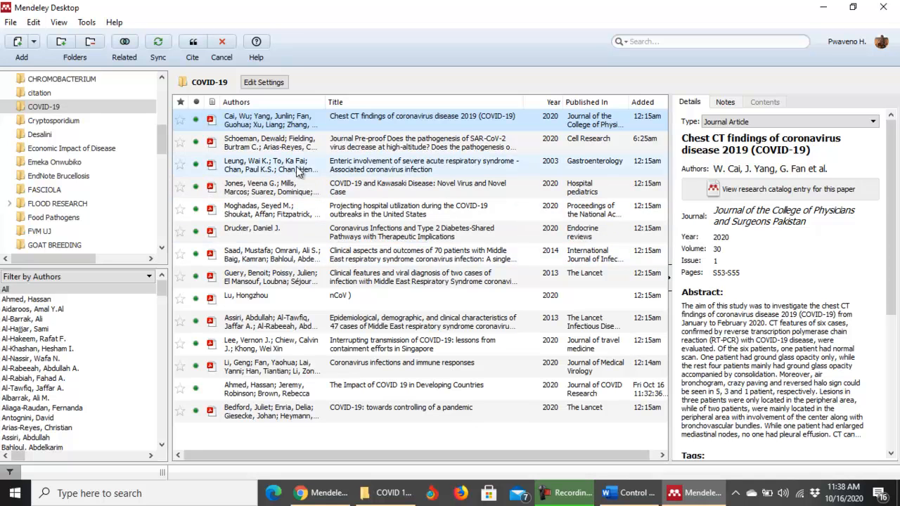
Select the Schoeman and Moghadas papers and cite them as '(Moghadas et al., 2020; Schoeman et al., 2020)'.
left_click(371, 143)
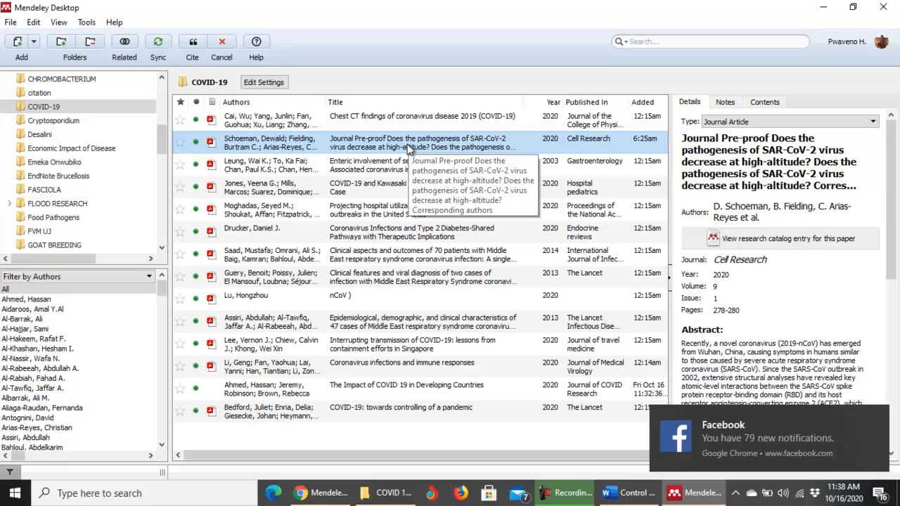
left_click(360, 164, "ctrl")
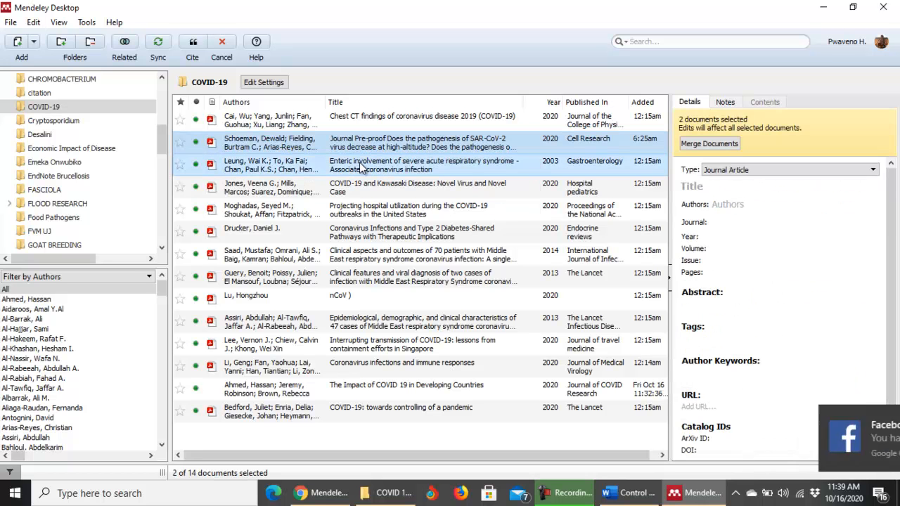
left_click(369, 232, "ctrl")
left_click(369, 233, "ctrl")
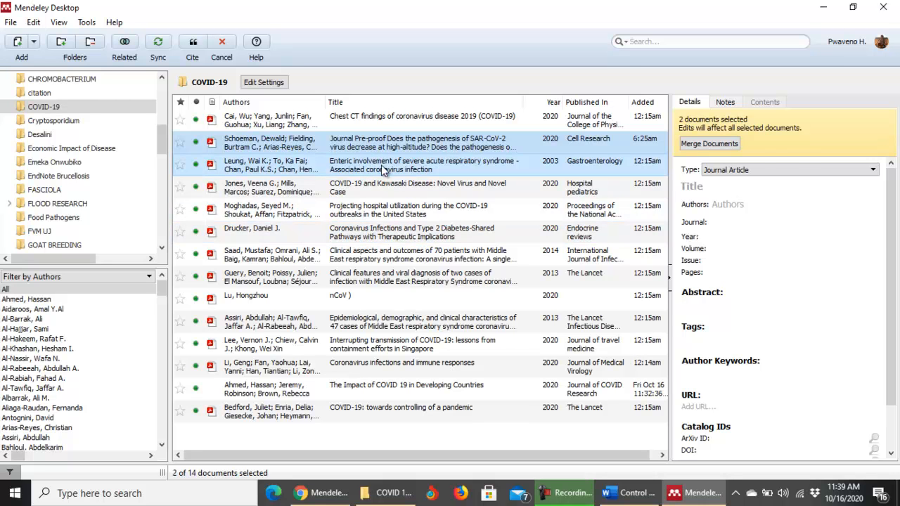
left_click(382, 162, "ctrl")
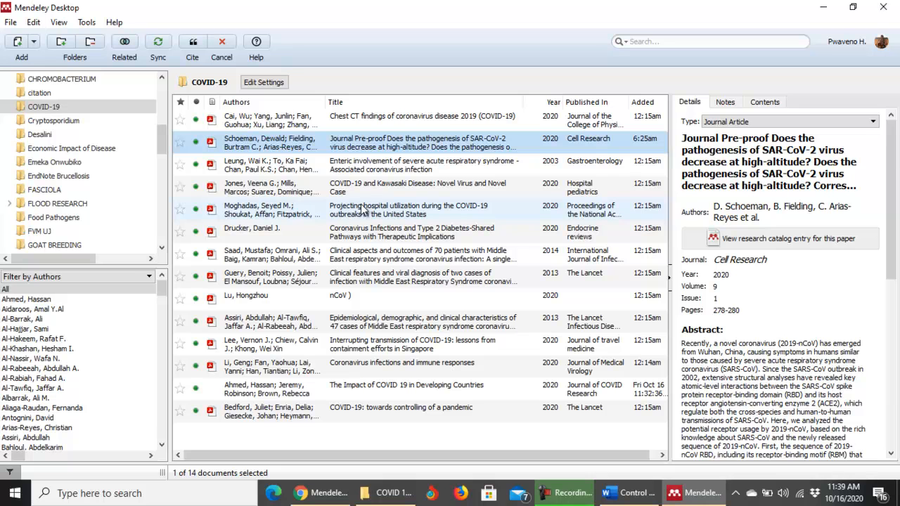
left_click(363, 209, "ctrl")
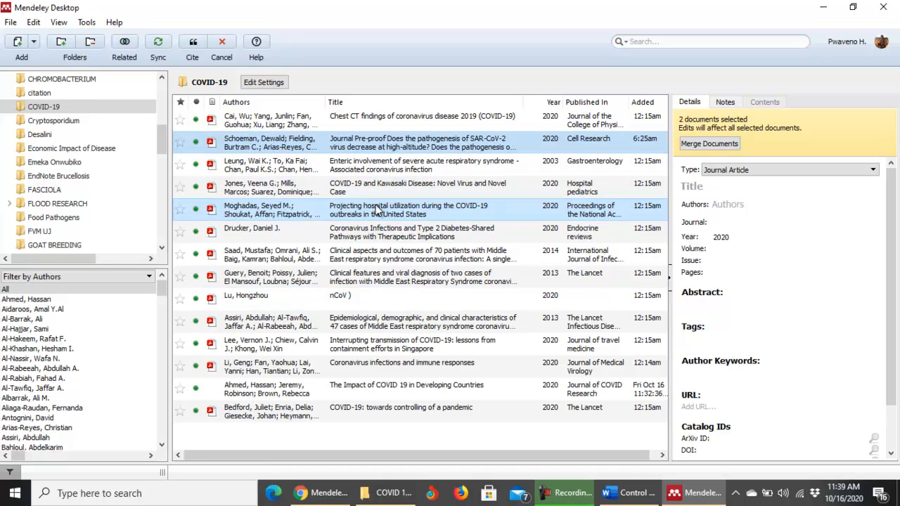
left_click(193, 43)
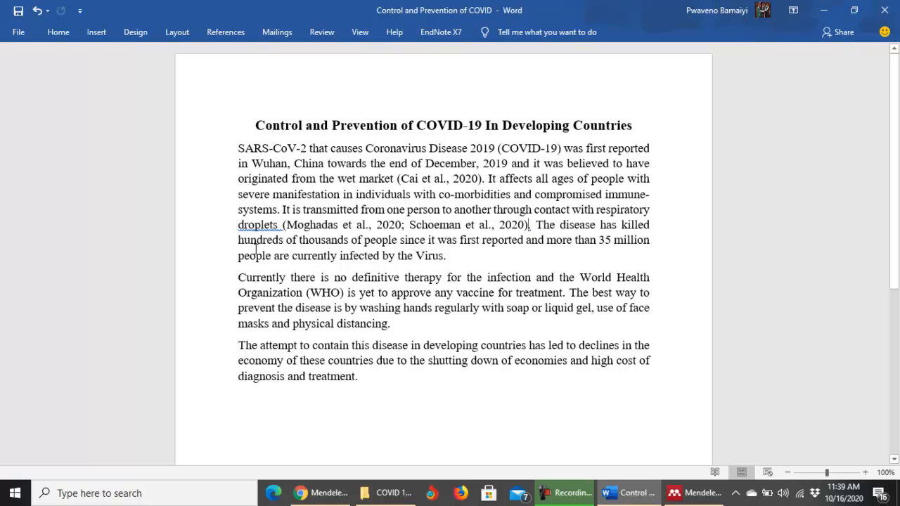
After the paragraph ending 'treatment.', add a bold 'References' heading followed by an empty line.
left_click(365, 376)
key("Return")
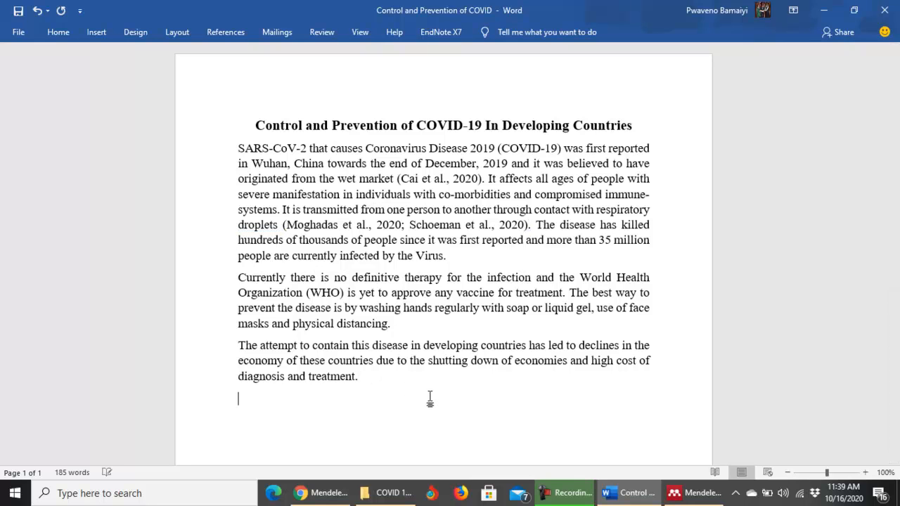
type("References")
left_click(239, 400)
left_click_drag(271, 399, 301, 400)
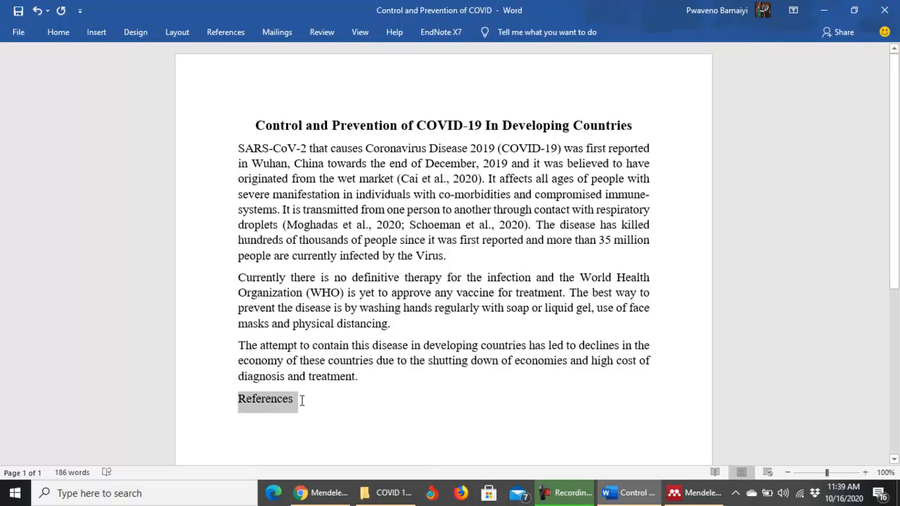
key("ctrl+b")
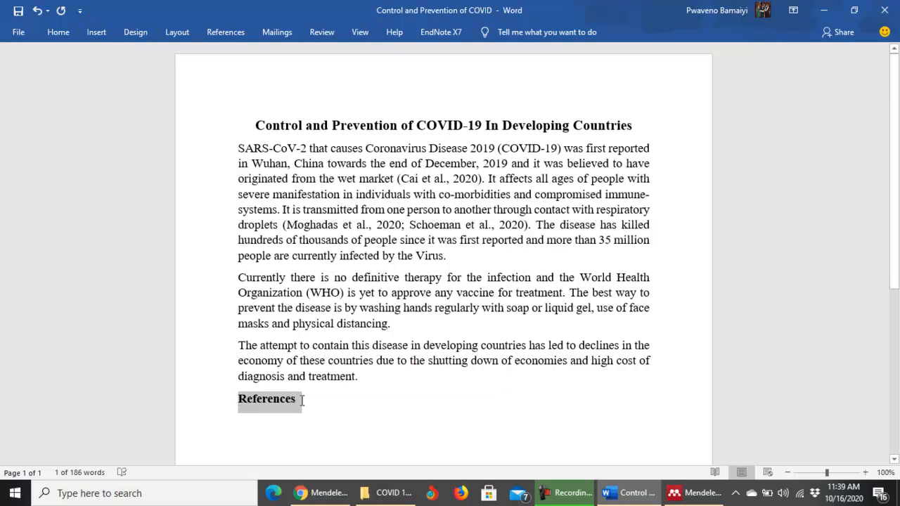
left_click(301, 400)
key("Return")
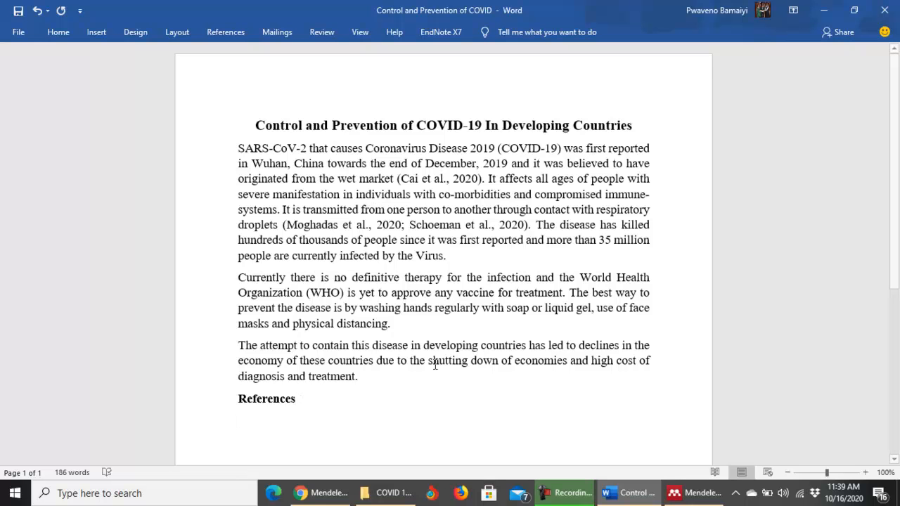
scroll(893, 143, "down", 3)
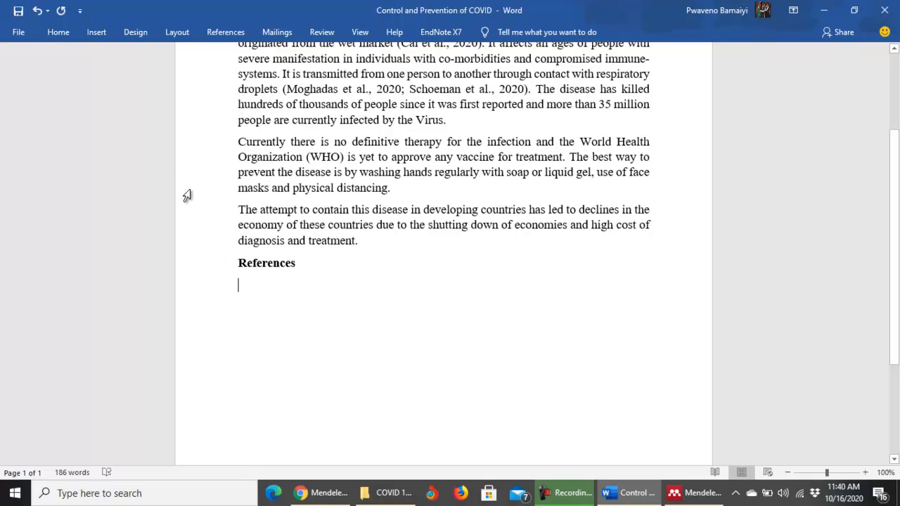
left_click(224, 31)
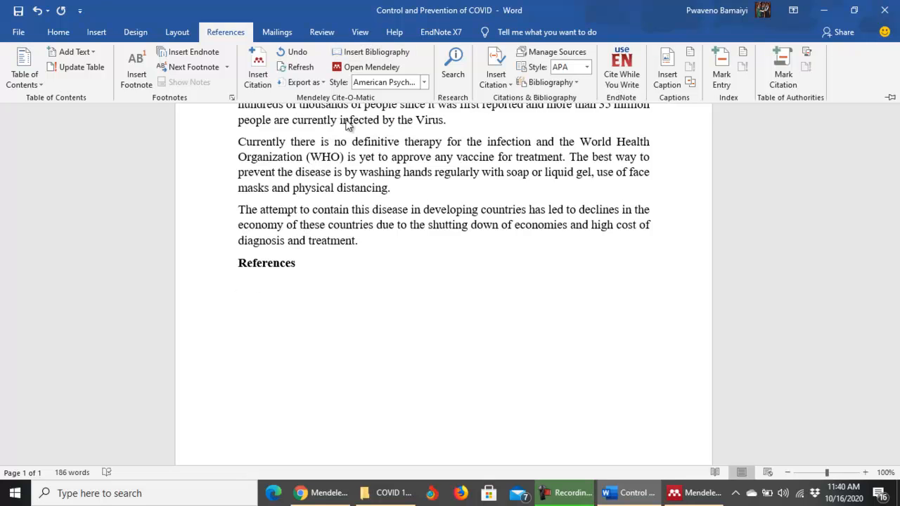
Insert the Mendeley bibliography under References and scroll through the generated APA list.
left_click(368, 56)
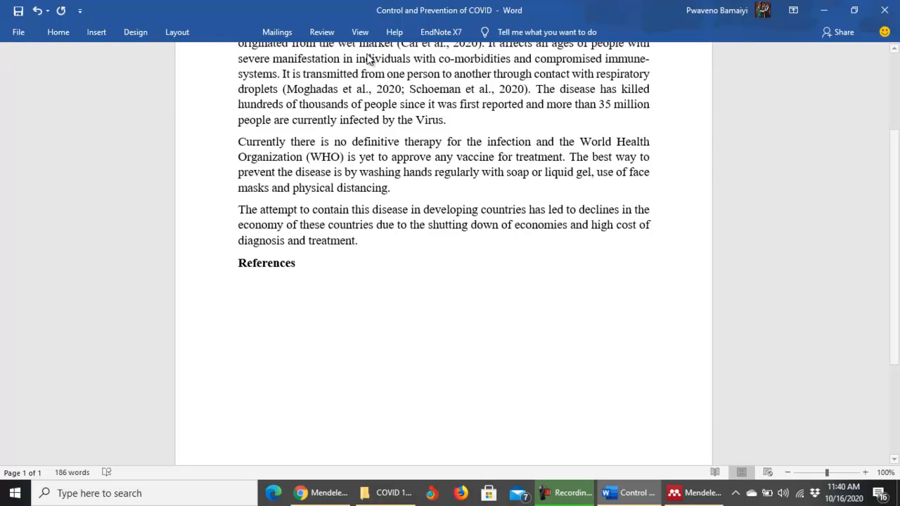
scroll(647, 323, "down", 5)
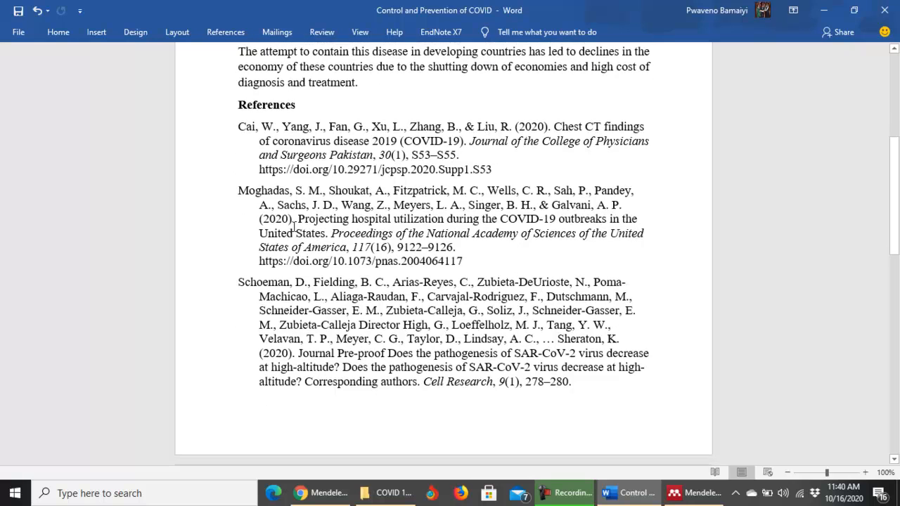
scroll(327, 416, "down", 4)
scroll(345, 269, "up", 4)
Check the options for the Schoeman reference without changing them, then return to the References heading.
left_click(347, 271, "shift")
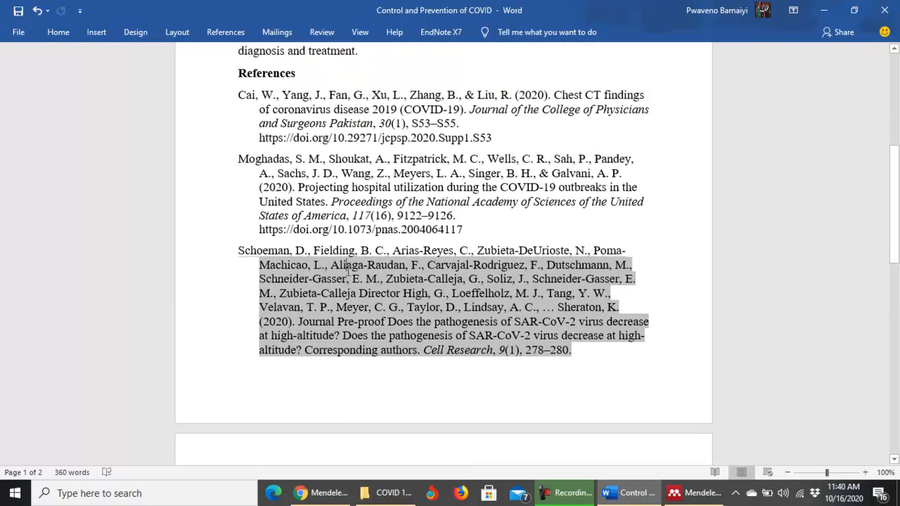
scroll(347, 271, "up", 3)
right_click(347, 271)
left_click(376, 151)
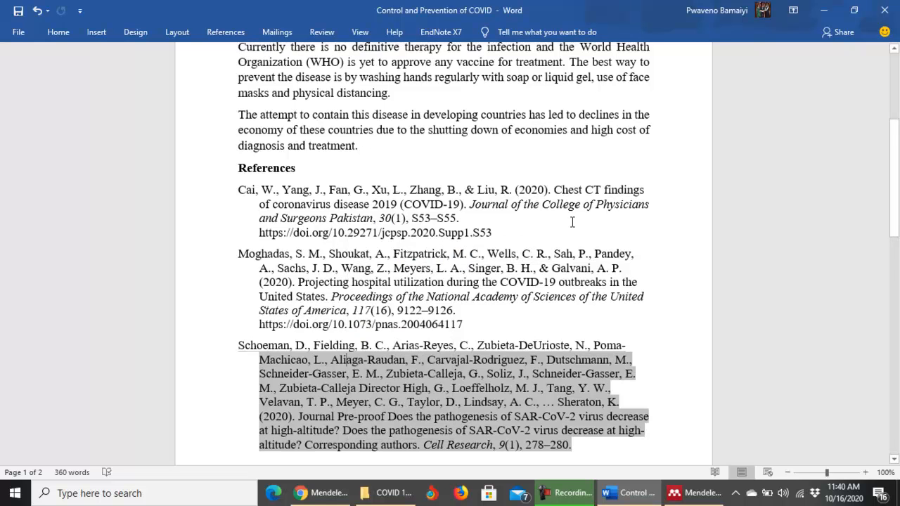
scroll(600, 241, "up", 2)
scroll(422, 169, "up", 3)
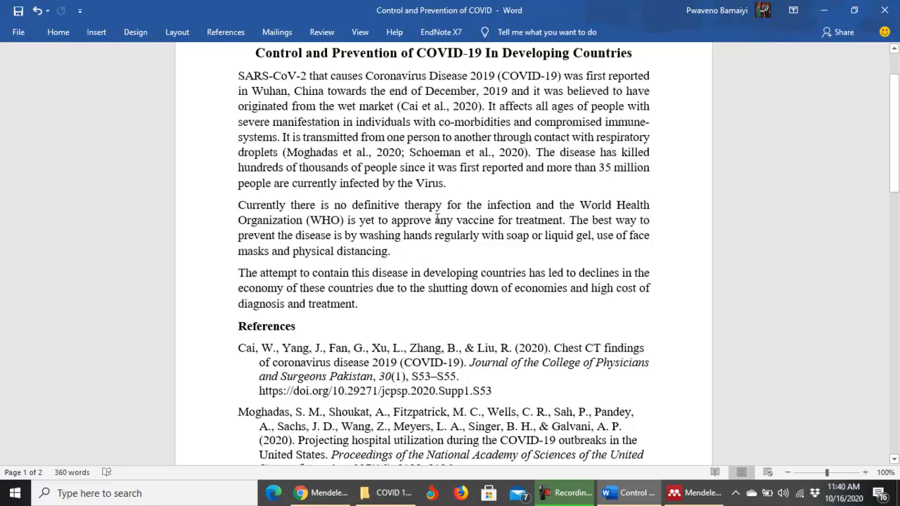
scroll(308, 148, "down", 5)
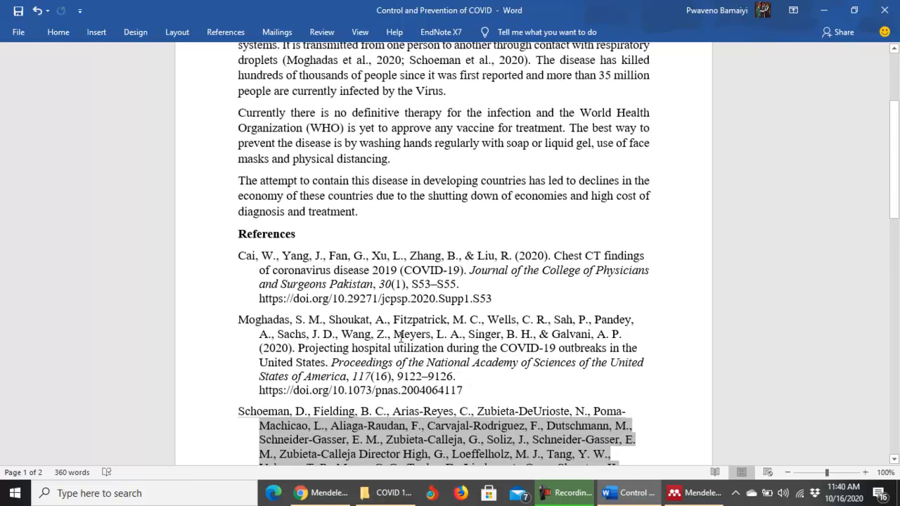
left_click(301, 110)
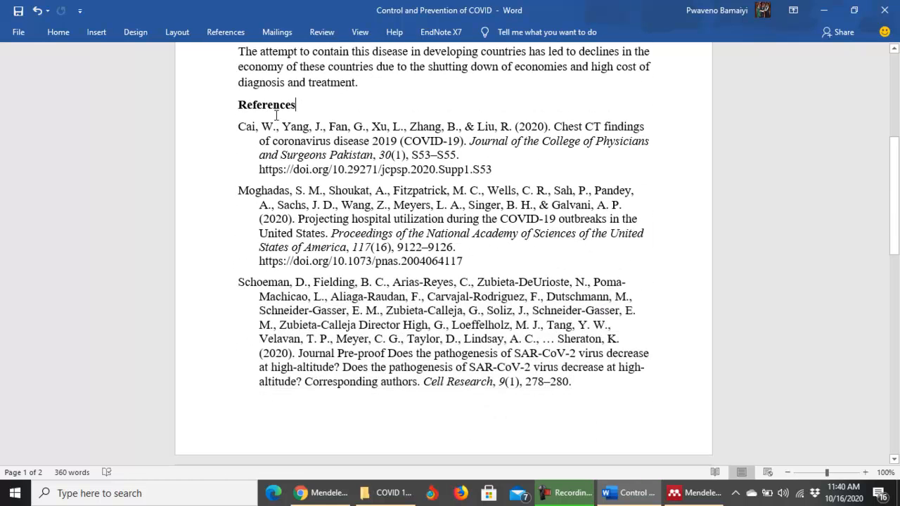
scroll(391, 283, "up", 4)
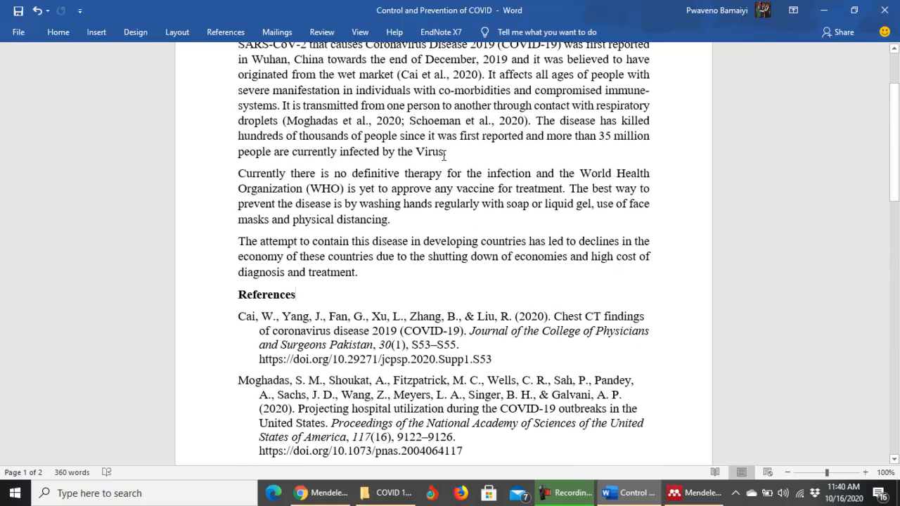
Start a Mendeley citation after 'Virus' and select the Saad et al. Clinical aspects paper.
left_click(444, 153)
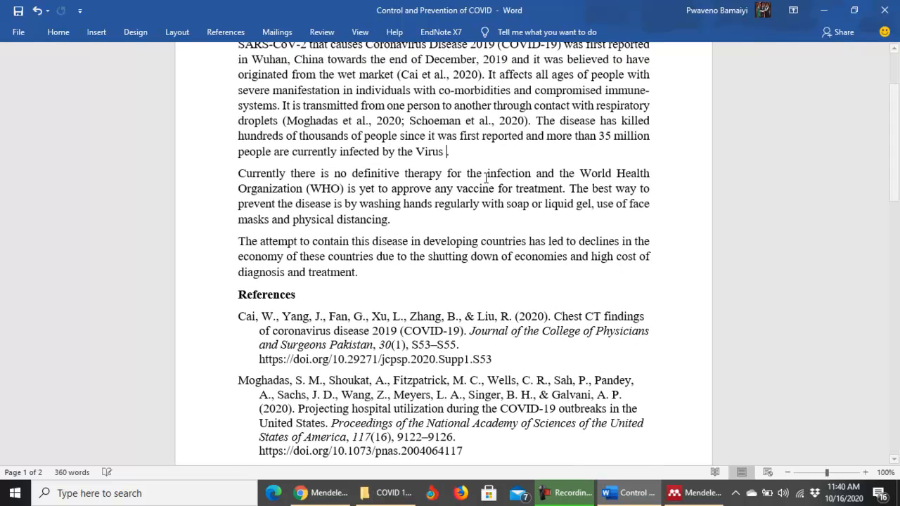
left_click(239, 34)
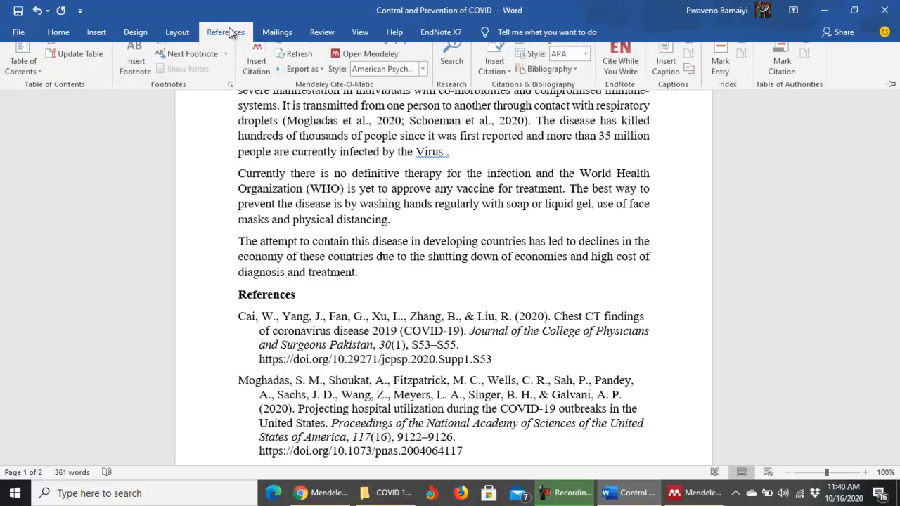
left_click(257, 76)
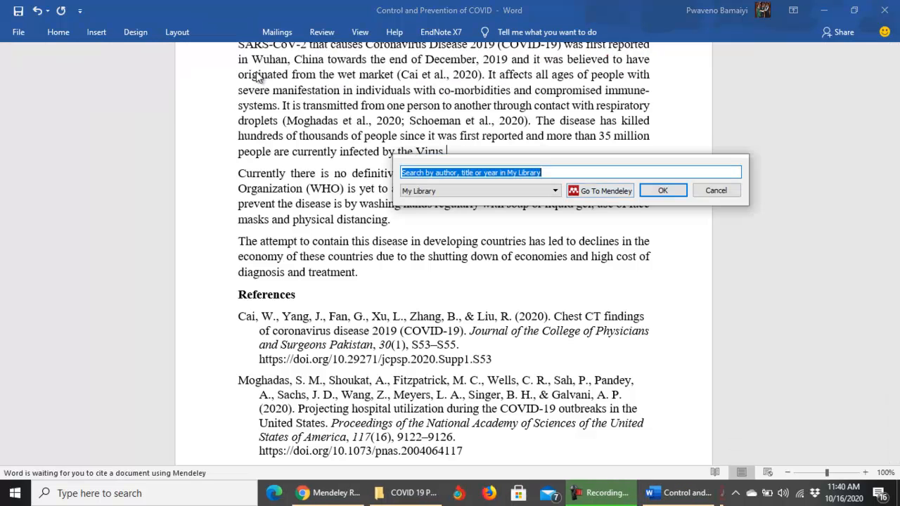
left_click(596, 194)
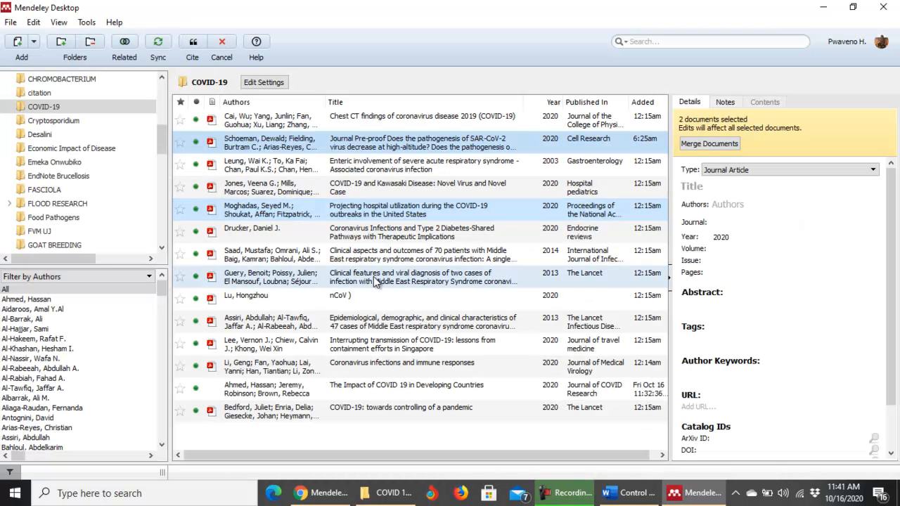
left_click(374, 258)
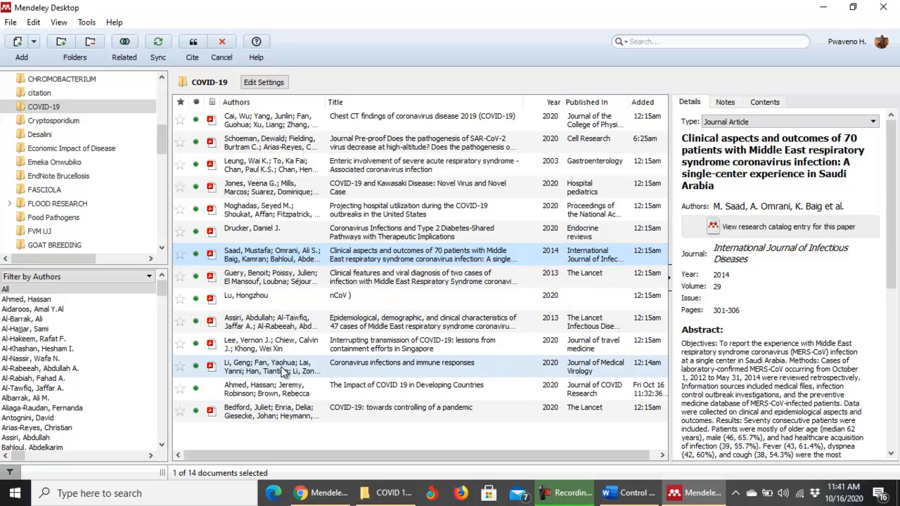
Add Assiri 2013 to the Saad 2014 selection and cite both as '(Assiri et al., 2013; Saad et al., 2014)'.
left_click(255, 322, "ctrl")
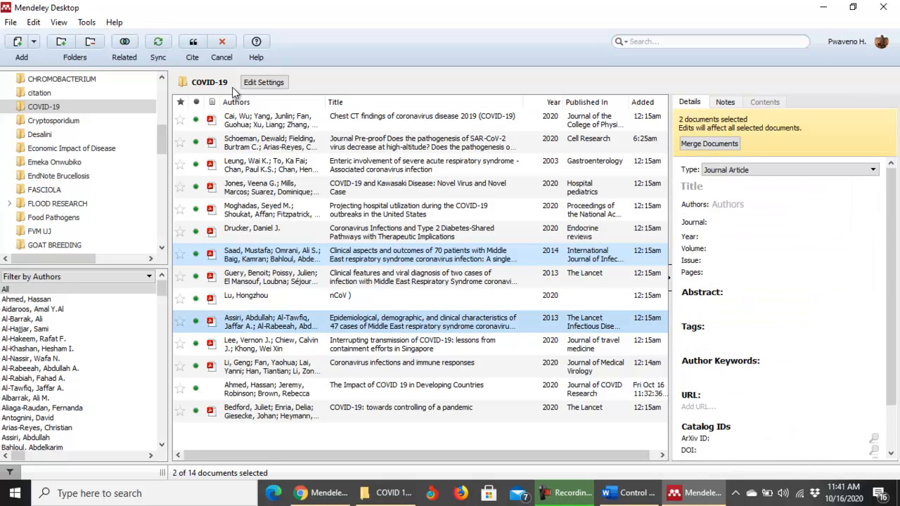
left_click(192, 44)
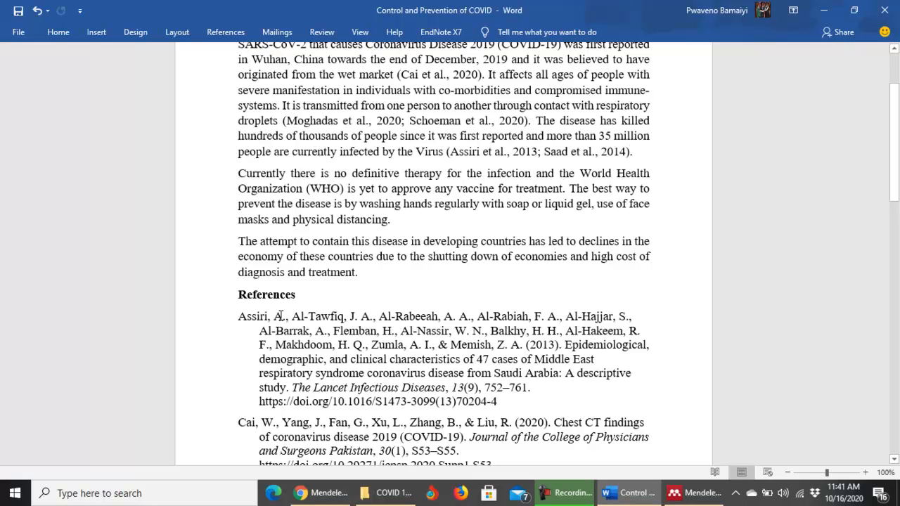
Review the updated APA References list, now headed by Assiri, and show the Mendeley citation styles.
scroll(350, 308, "down", 3)
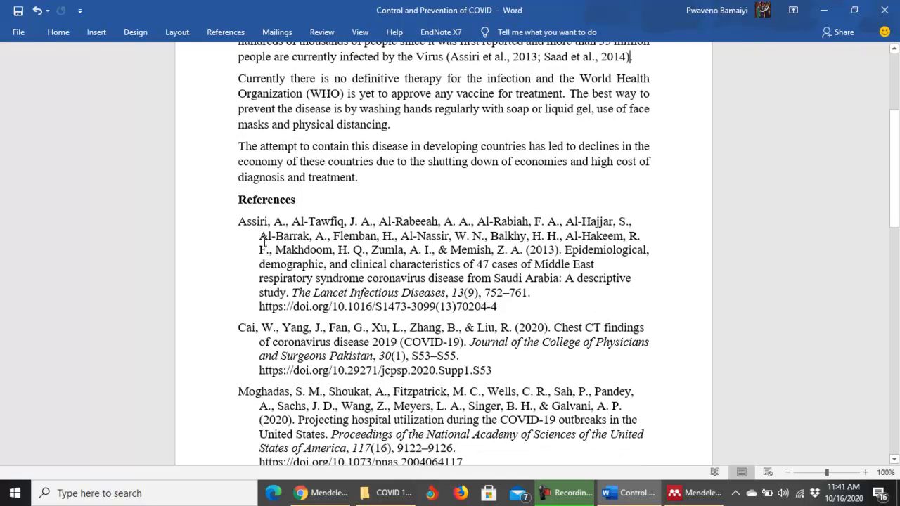
scroll(355, 327, "down", 9)
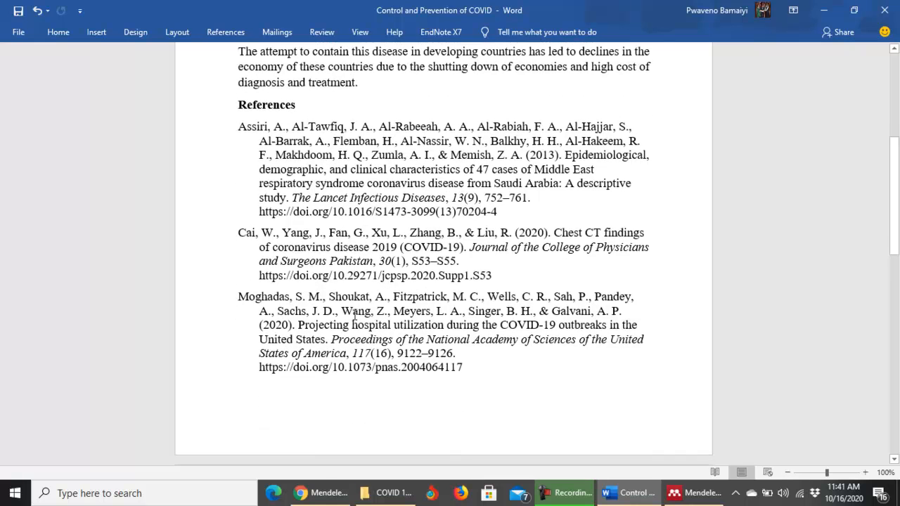
scroll(355, 331, "down", 4)
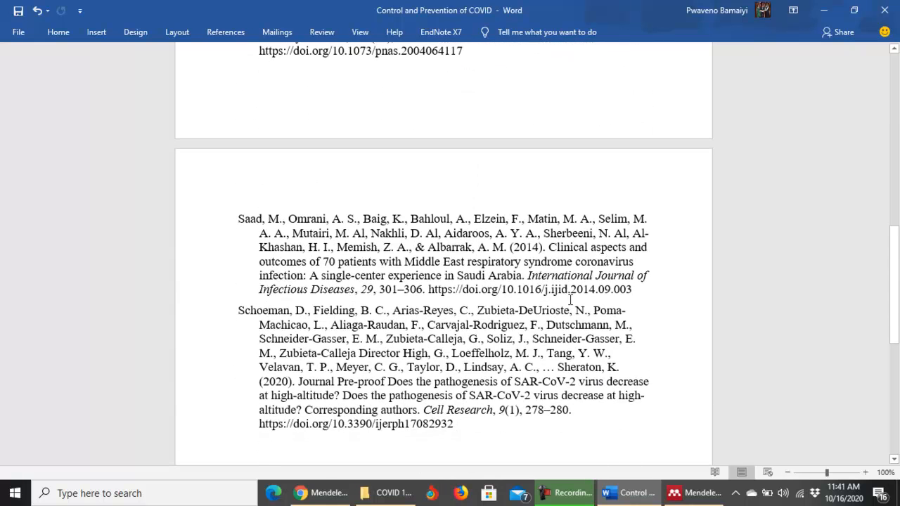
scroll(626, 320, "down", 1)
scroll(619, 338, "up", 6)
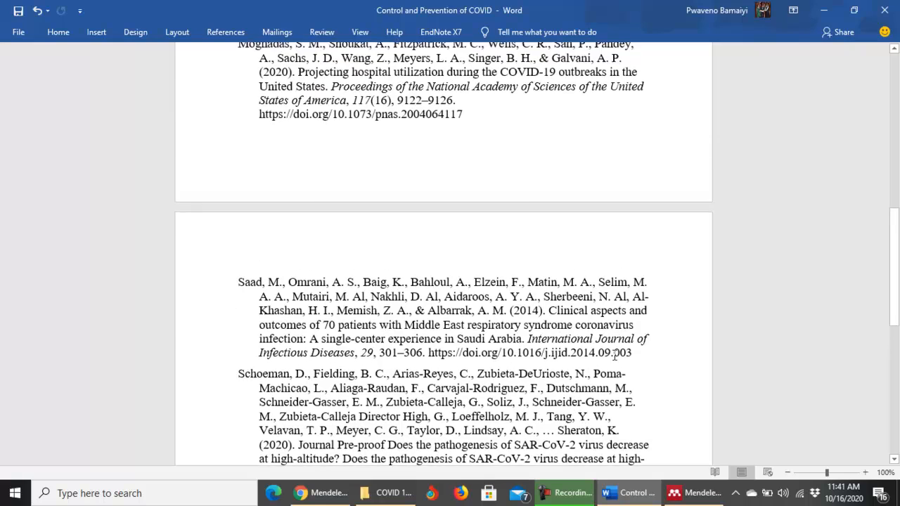
scroll(613, 356, "up", 6)
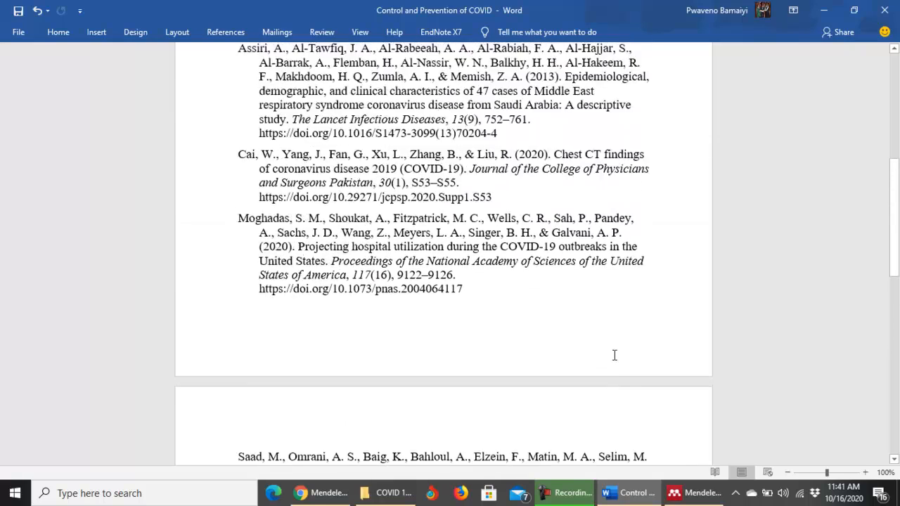
scroll(597, 301, "up", 2)
left_click_drag(896, 143, 897, 85)
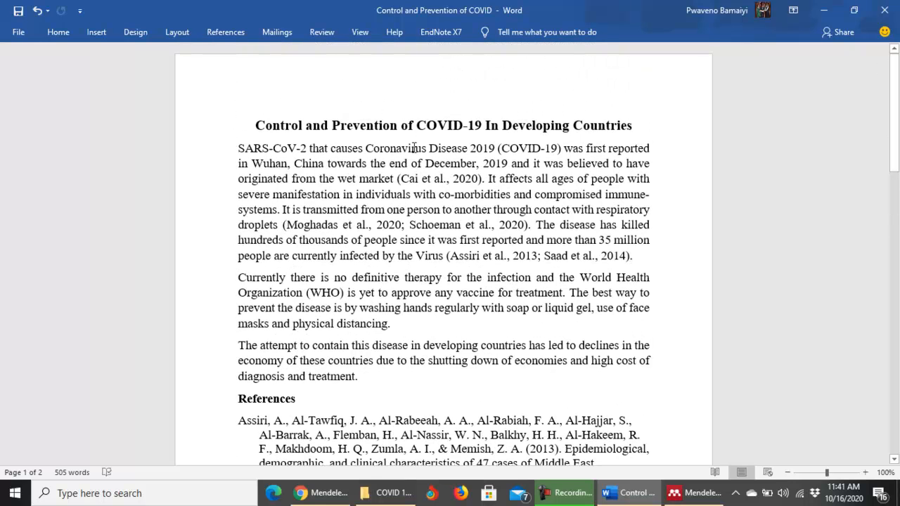
left_click(230, 32)
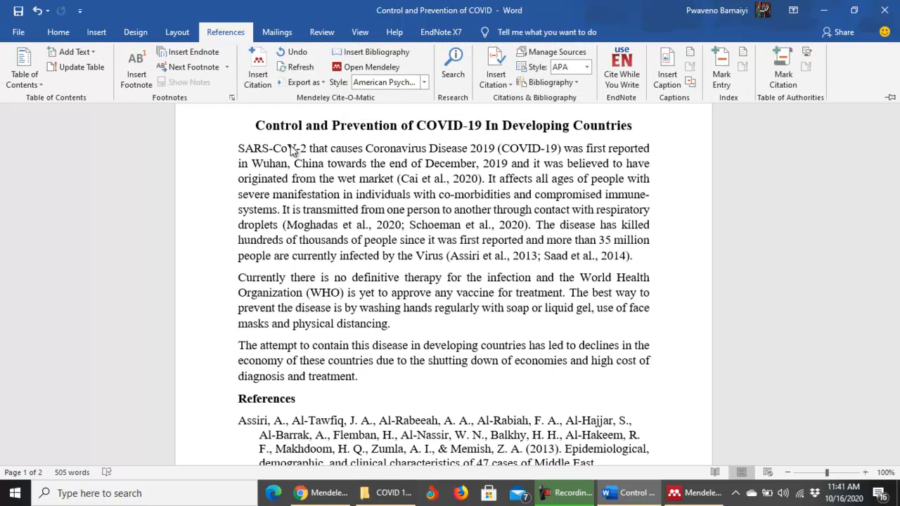
left_click(424, 83)
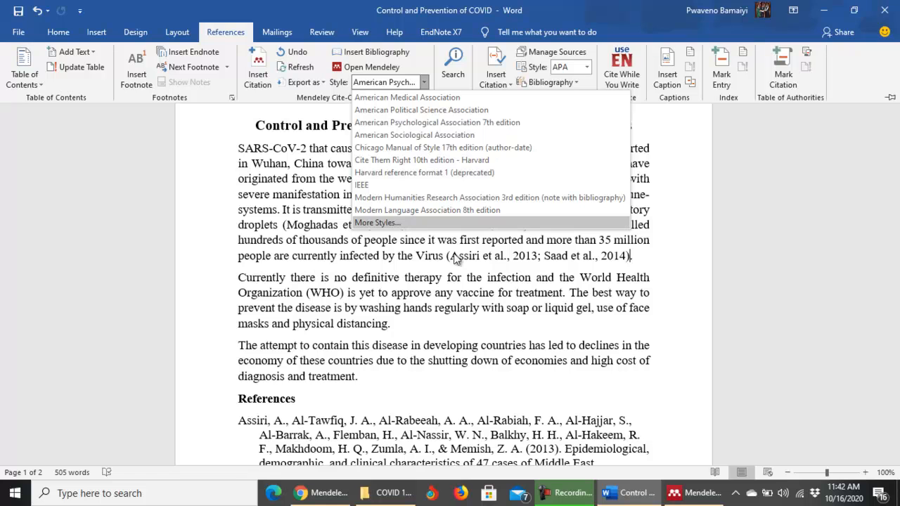
Switch the essay to IEEE style and check the numbered citations [1]–[5] and reference list.
left_click(372, 185)
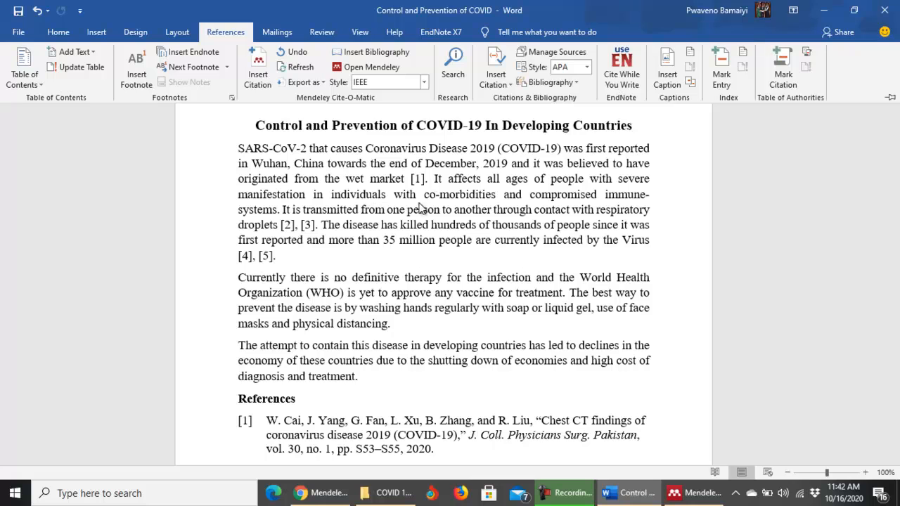
scroll(376, 327, "down", 3)
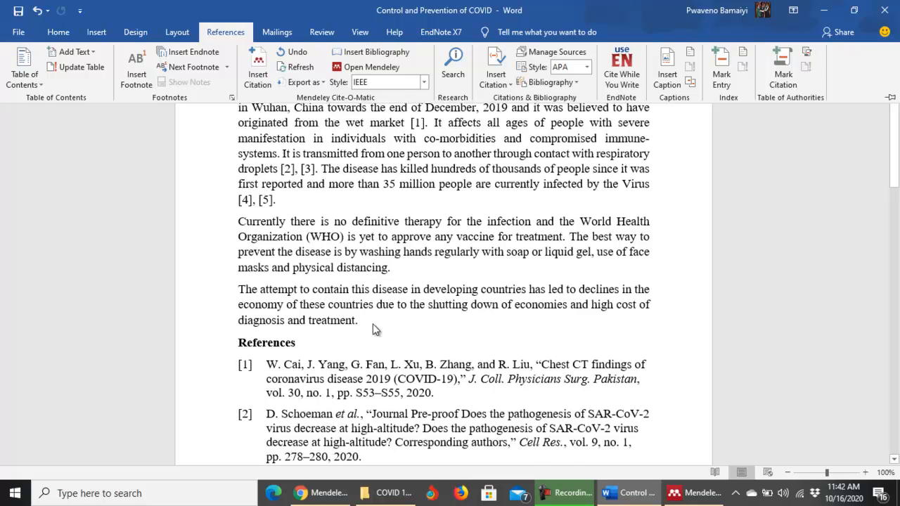
scroll(378, 338, "down", 2)
scroll(386, 327, "up", 1)
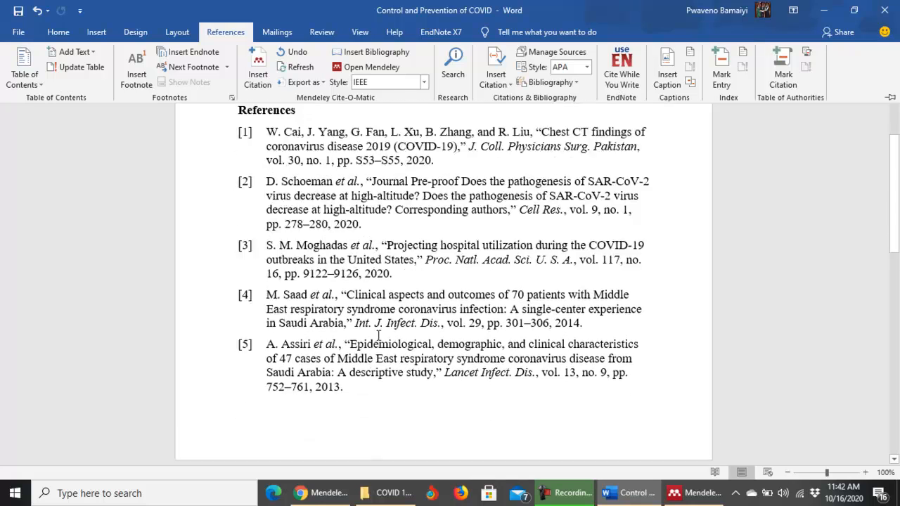
scroll(391, 324, "up", 4)
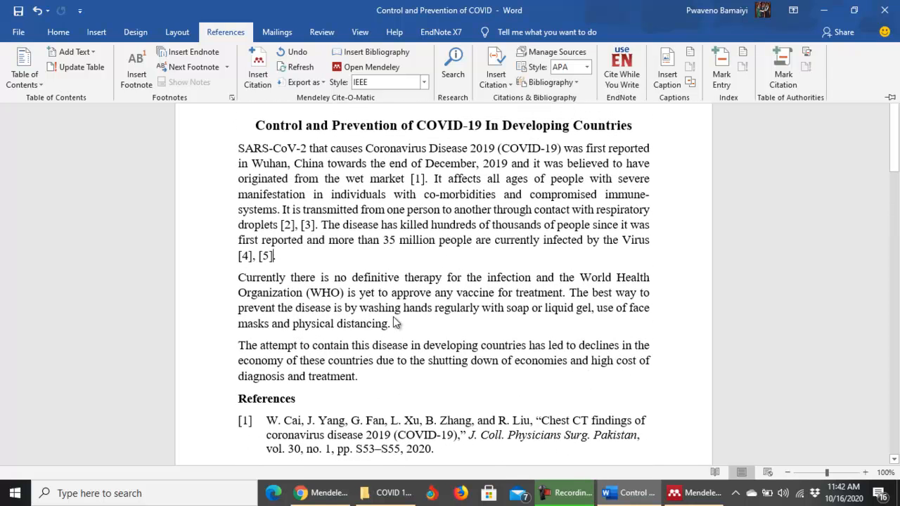
left_click(424, 83)
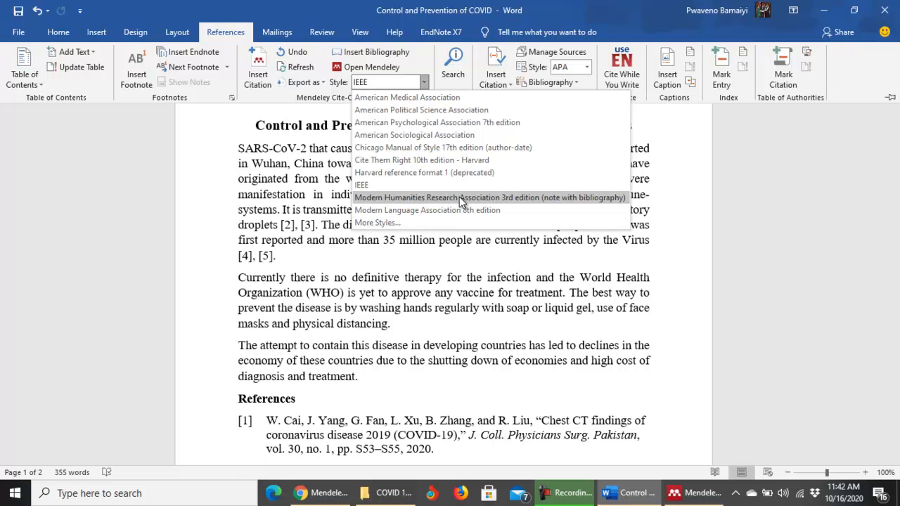
Open More Styles, browse the installed Citation Styles list, then go to Get More Styles.
left_click(385, 222)
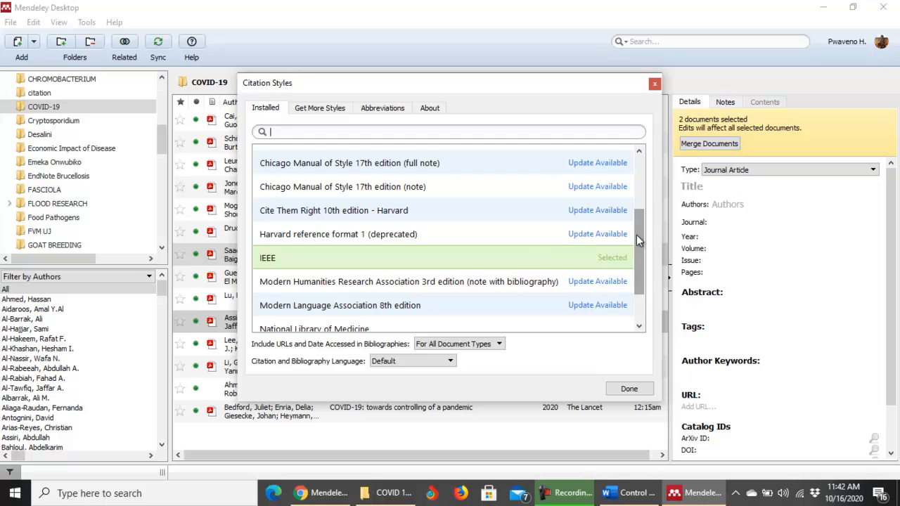
left_click(288, 134)
left_click_drag(638, 242, 641, 186)
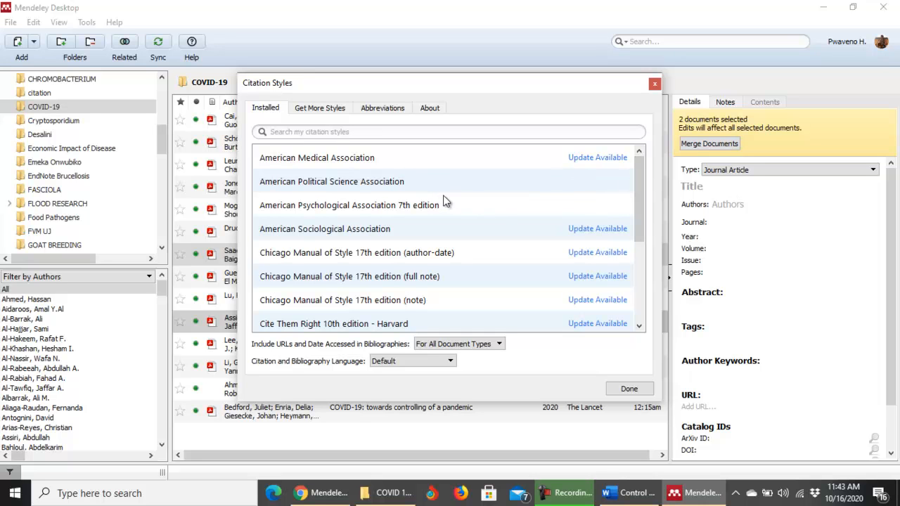
left_click(320, 111)
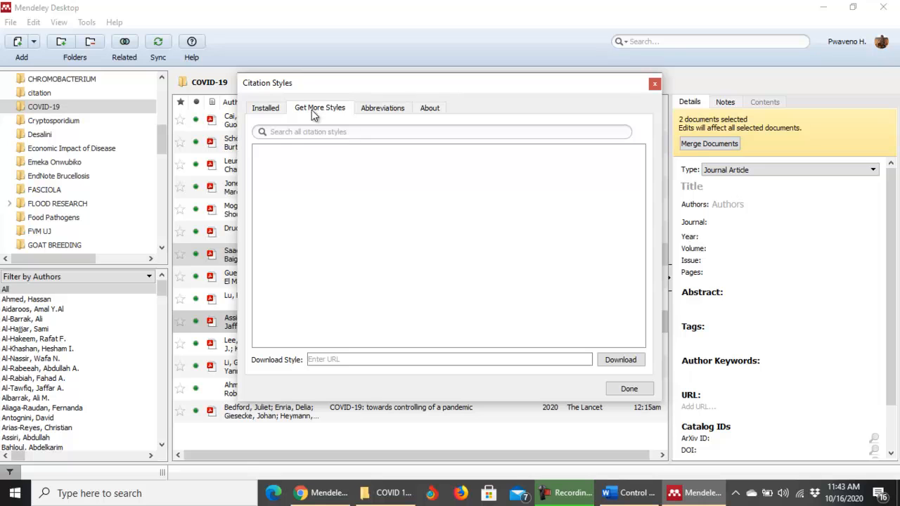
Search the downloadable styles for 'acta tr', install Acta Tropica, and close the styles manager.
left_click(317, 134)
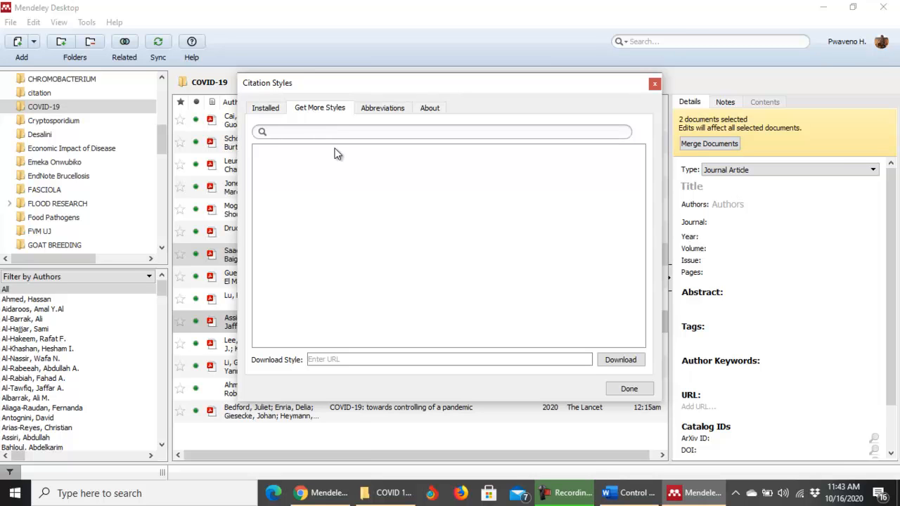
type("acta")
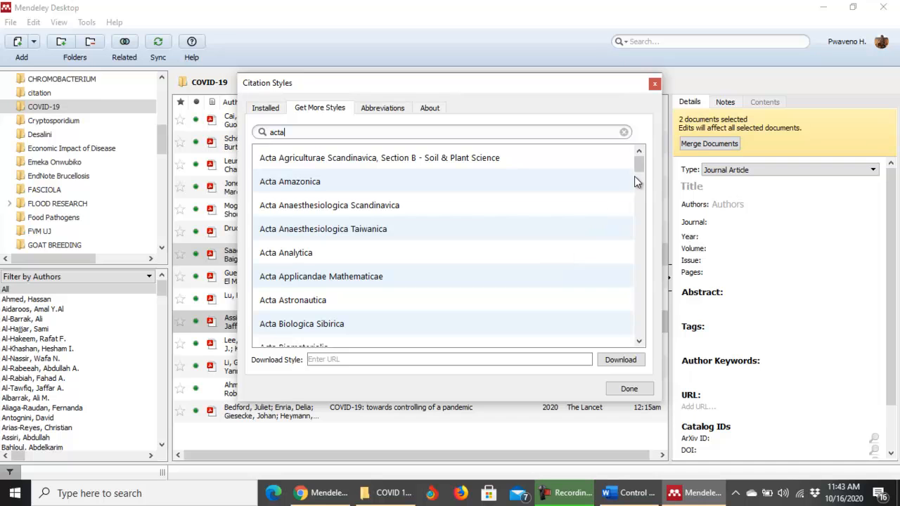
mouse_move(636, 167)
left_mouse_down()
mouse_move(632, 209)
mouse_move(636, 169)
left_mouse_up()
type("tr")
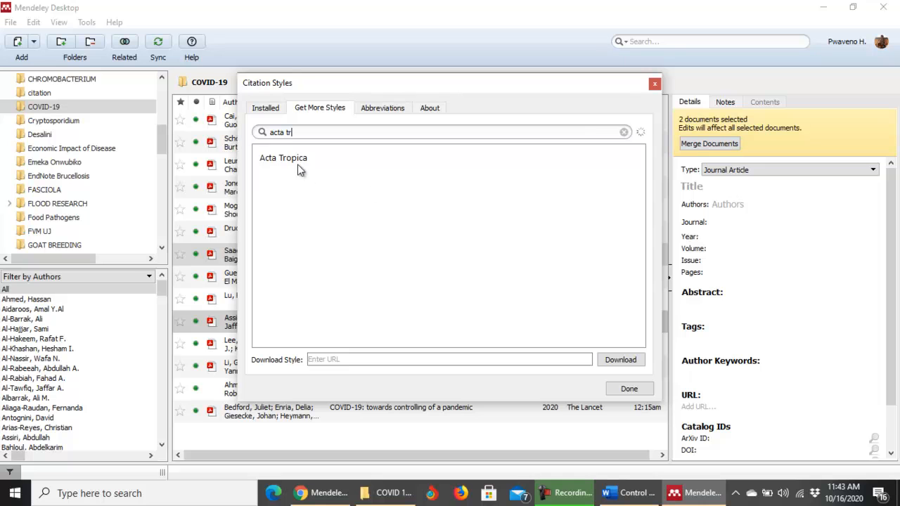
left_click(292, 160)
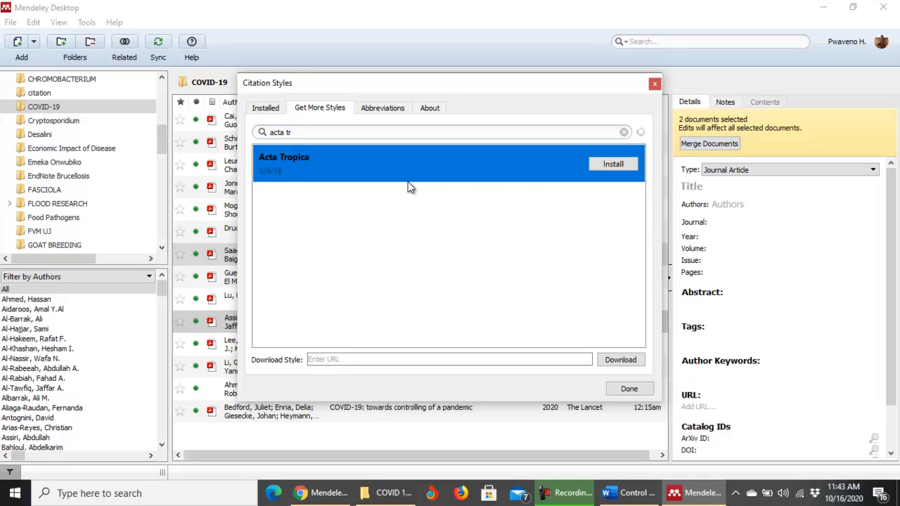
left_click(613, 165)
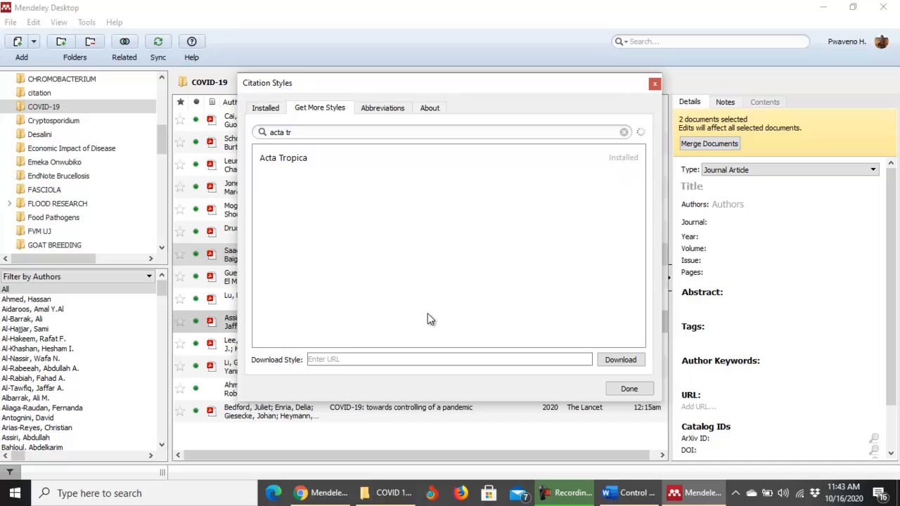
left_click(629, 390)
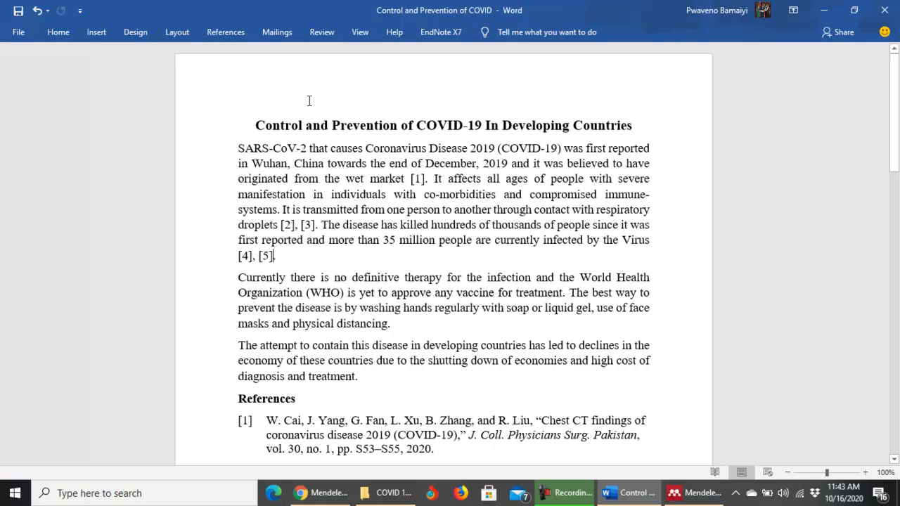
In Word's References Mendeley Style list, choose More Styles... to reopen Mendeley's Citation Styles dialog.
left_click(228, 33)
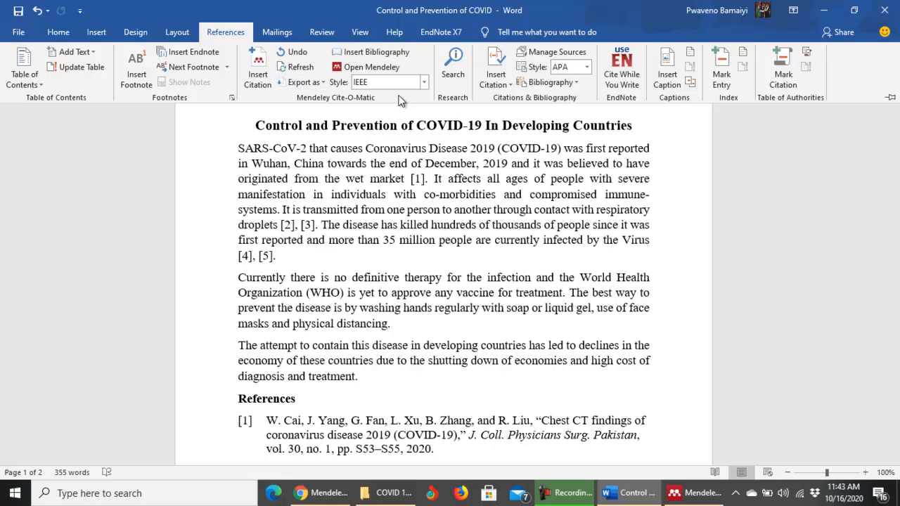
left_click(424, 82)
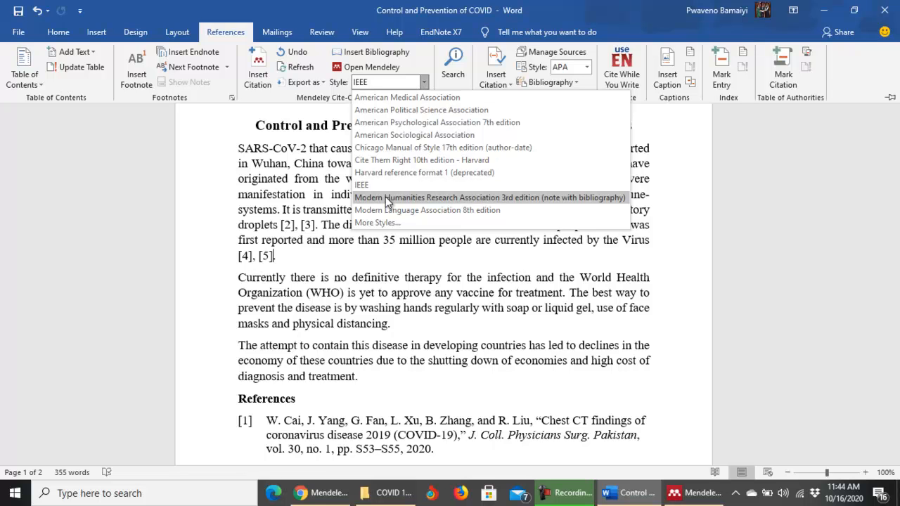
left_click(382, 222)
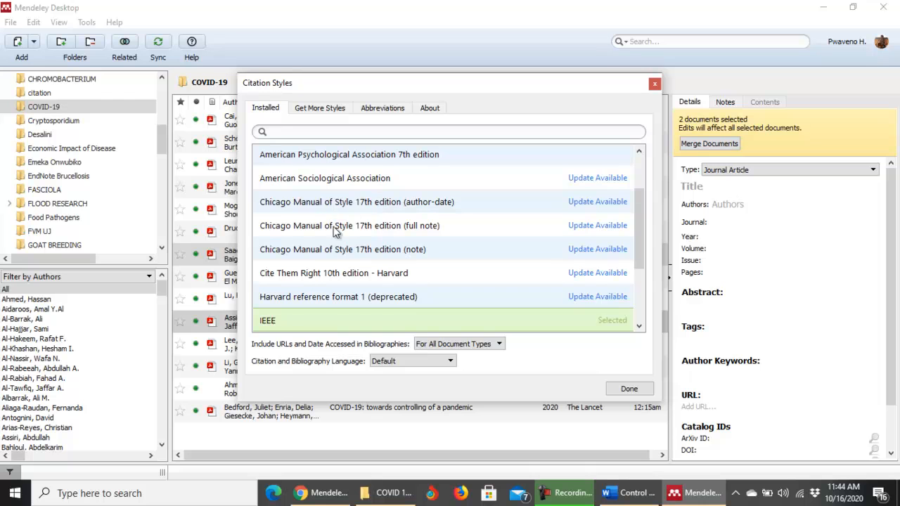
Select the installed Acta Tropica style, use it in place of IEEE, and close the dialog.
left_click_drag(639, 197, 638, 156)
left_click(305, 164)
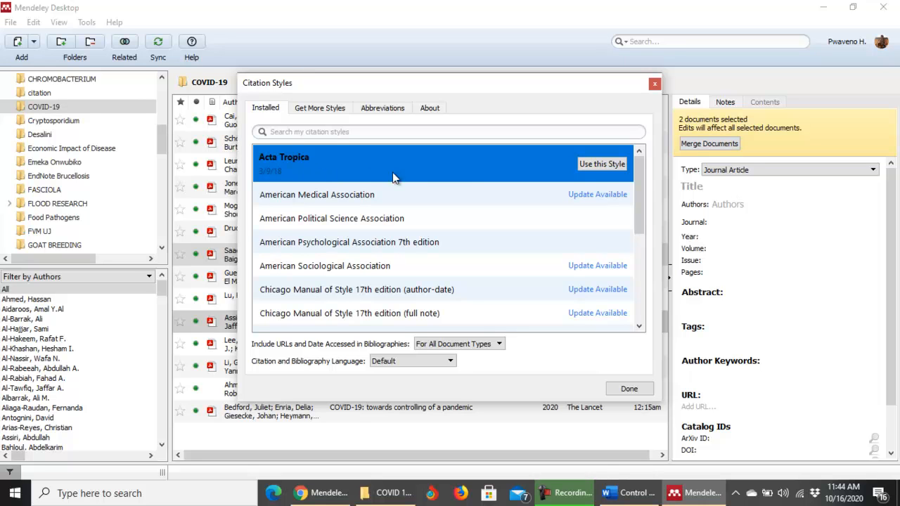
left_click(601, 164)
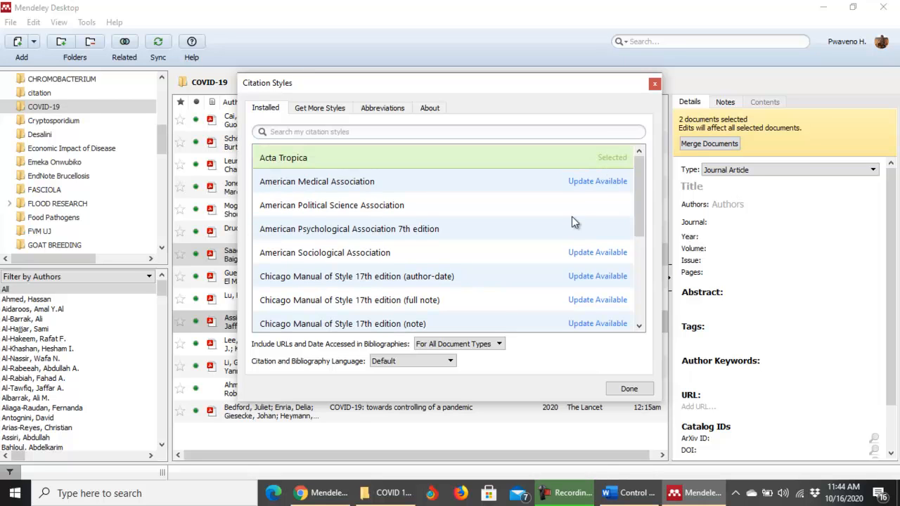
left_click(630, 389)
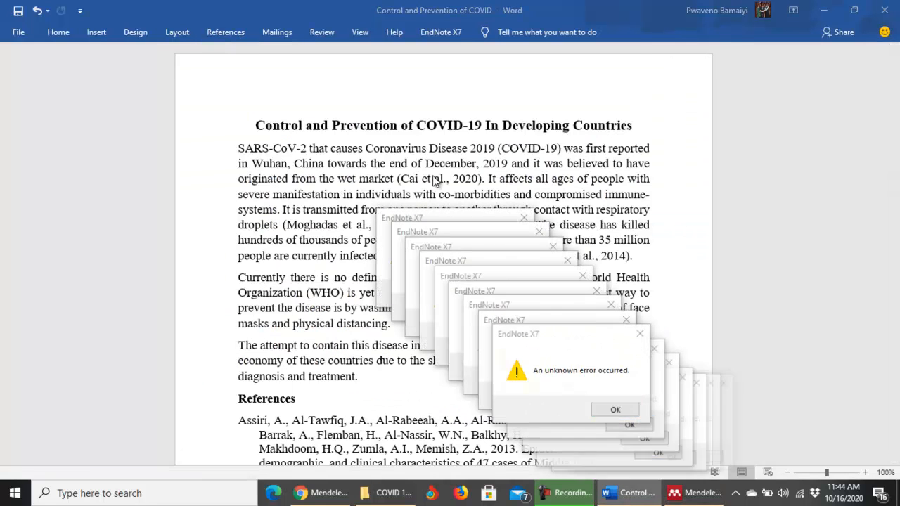
Dismiss the long stack of EndNote X7 'An unknown error occurred' messages one after another.
left_click(746, 458)
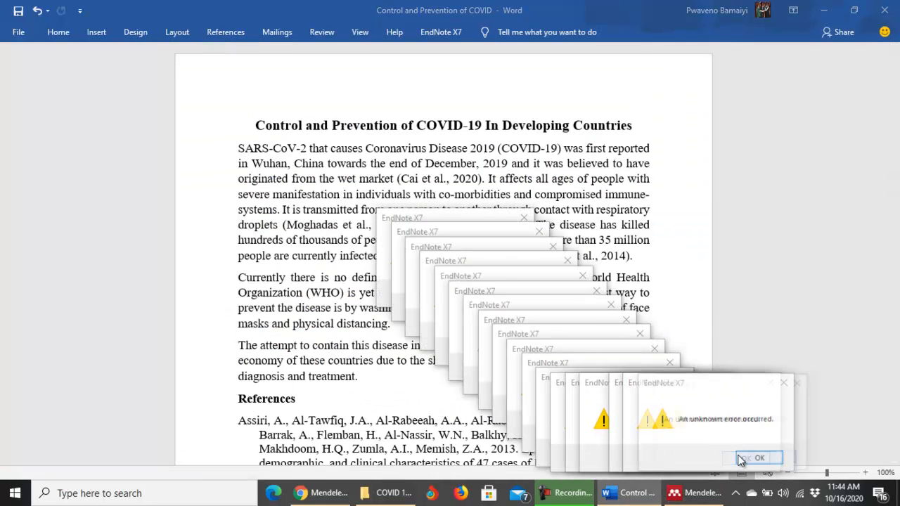
left_click(827, 466)
left_click(825, 458)
left_click(808, 458)
left_click(797, 459)
left_click(796, 460)
left_click(770, 459)
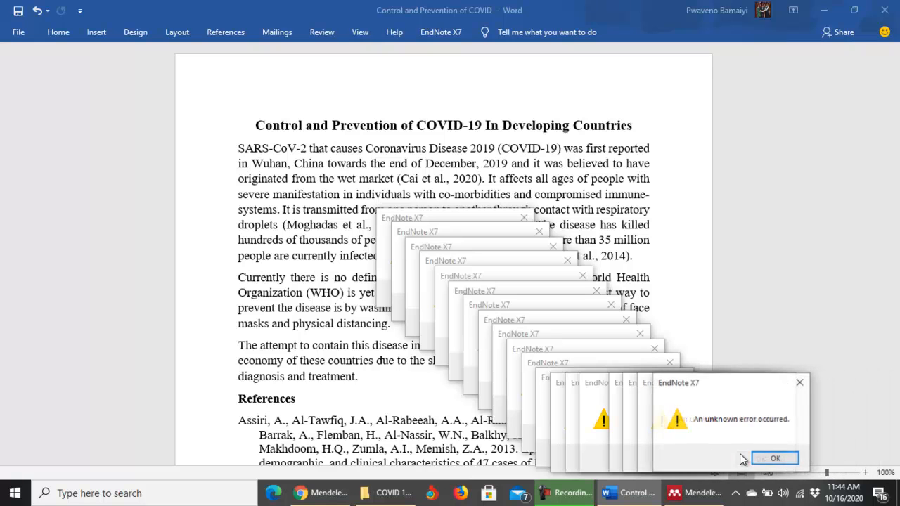
left_click(772, 458)
left_click(762, 460)
left_click(712, 458)
left_click(700, 458)
left_click(692, 459)
left_click(682, 457)
left_click(671, 456)
left_click(659, 454)
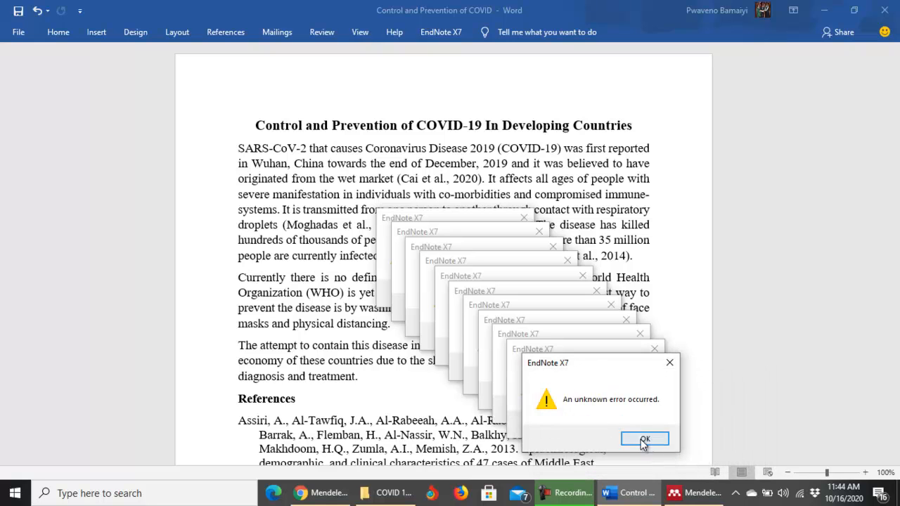
left_click(641, 440)
left_click(620, 425)
left_click(614, 410)
left_click(601, 396)
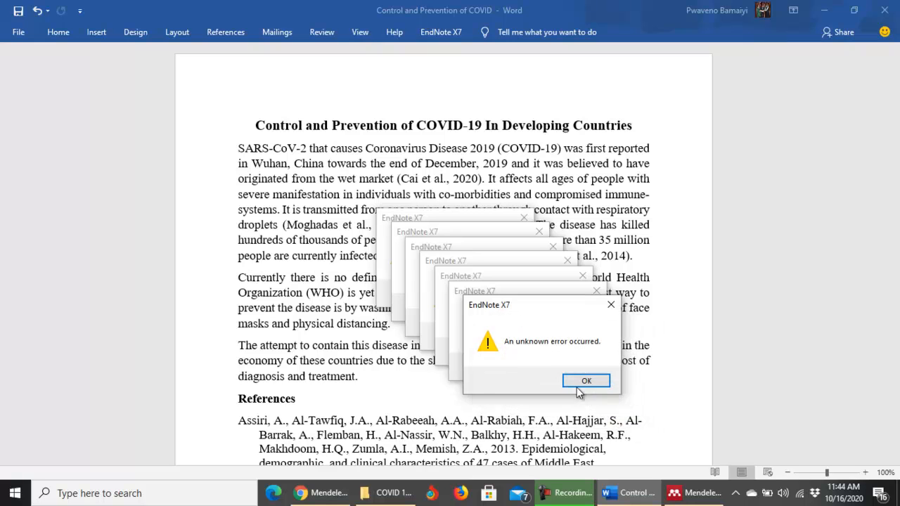
left_click(582, 383)
left_click(566, 369)
left_click(555, 353)
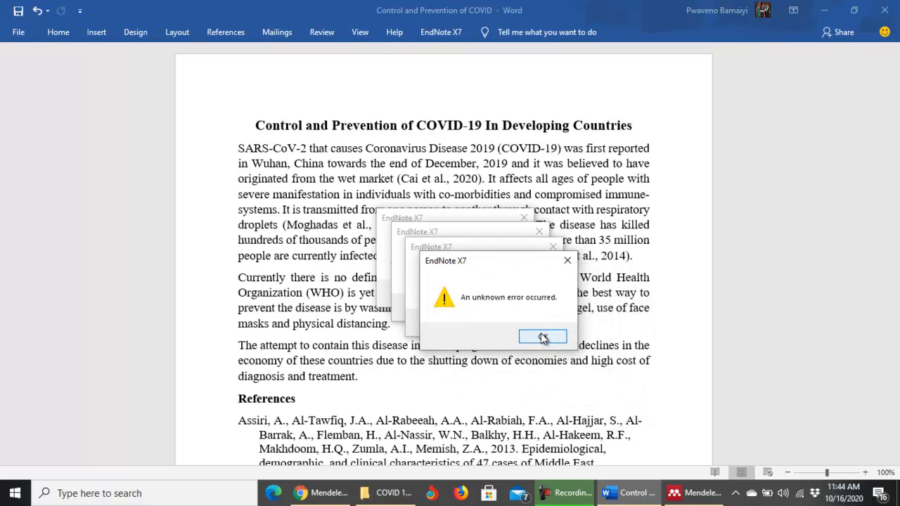
left_click(543, 337)
left_click(527, 322)
left_click(514, 308)
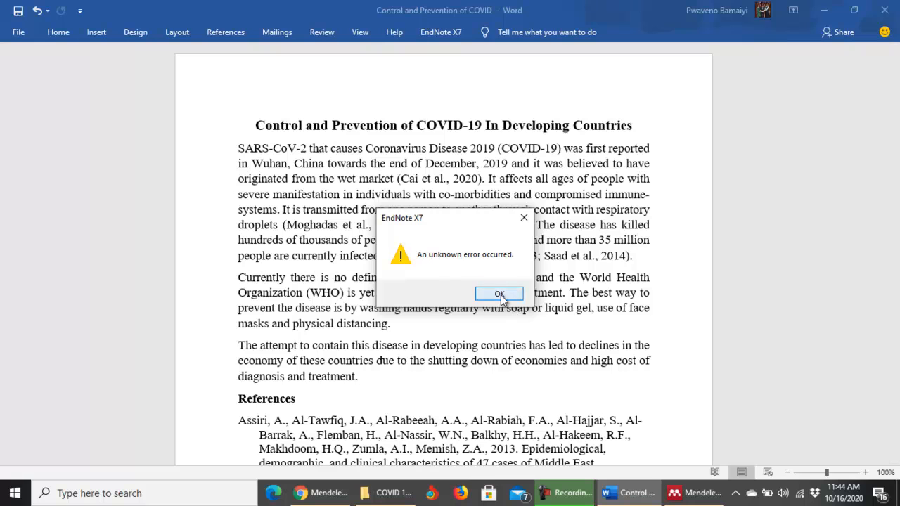
left_click(499, 295)
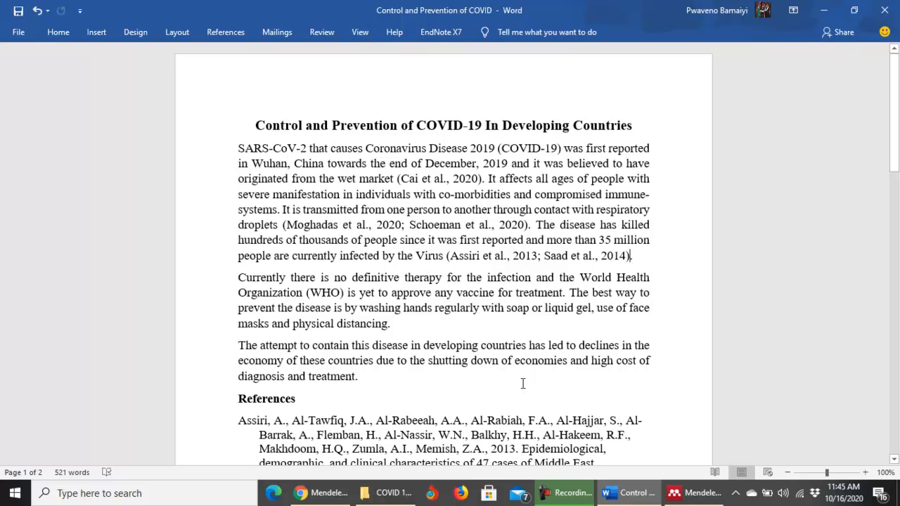
scroll(494, 358, "down", 8)
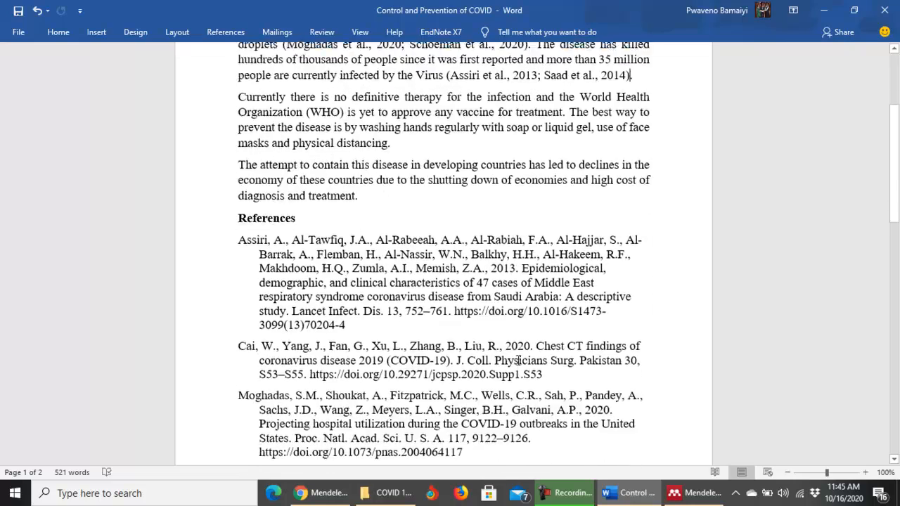
scroll(519, 360, "down", 8)
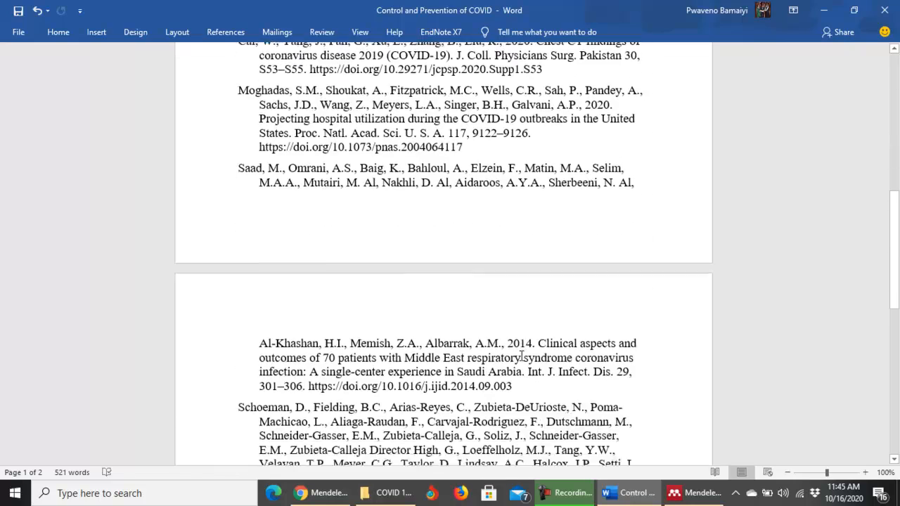
scroll(535, 352, "up", 5)
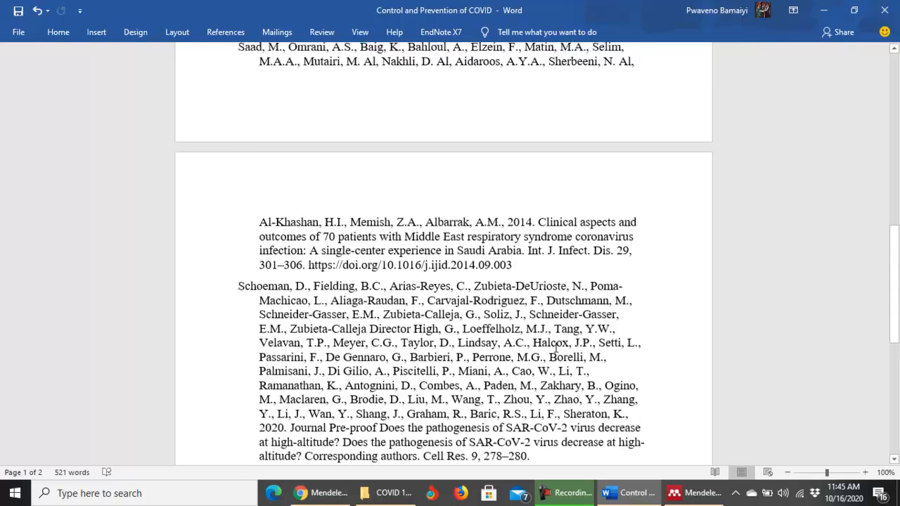
scroll(555, 346, "up", 8)
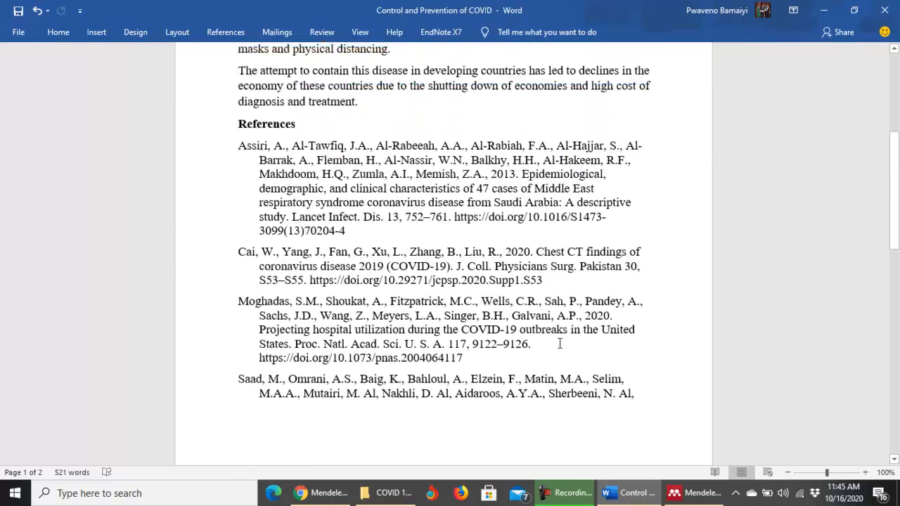
scroll(560, 344, "up", 4)
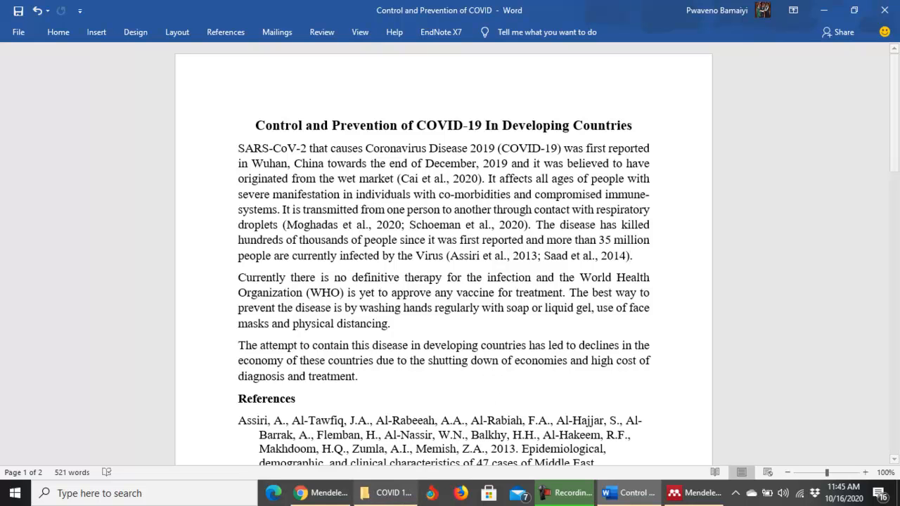
In a new Chrome tab, search YouTube for the presenter's name plus 'Mendeley'.
left_click(323, 493)
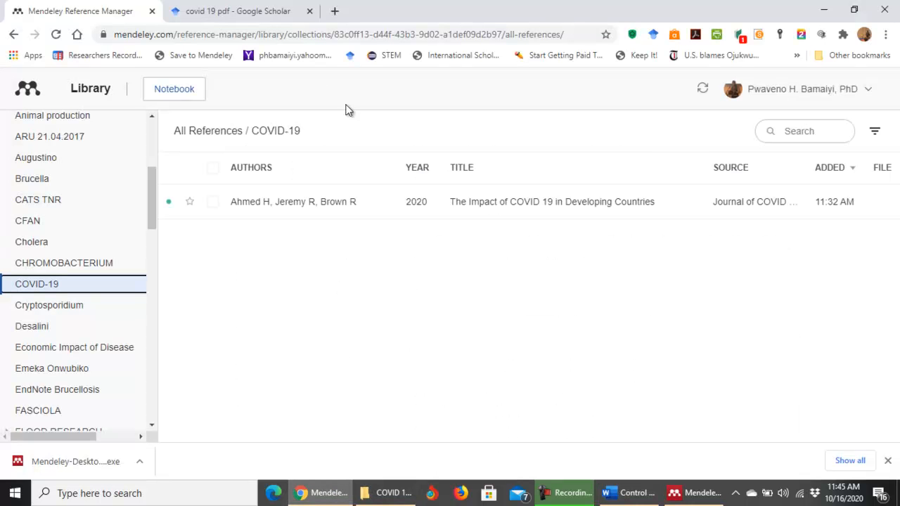
left_click(335, 11)
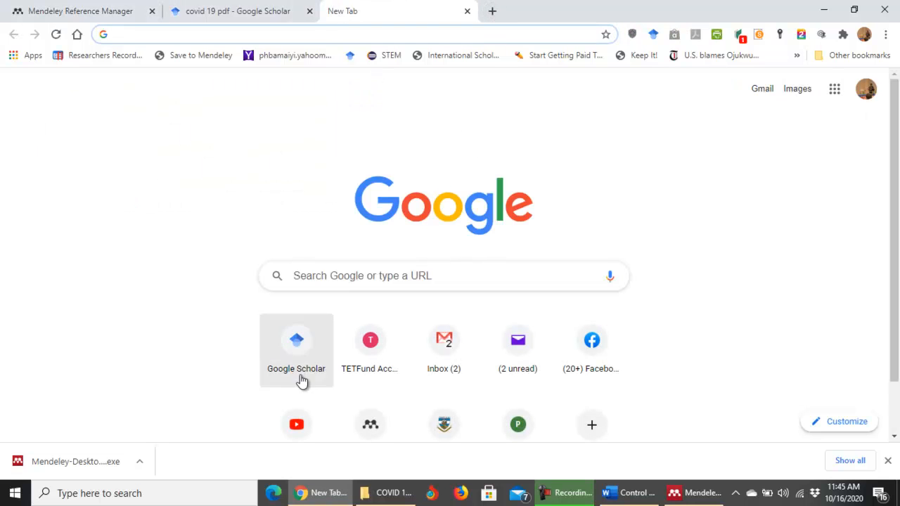
left_click(296, 425)
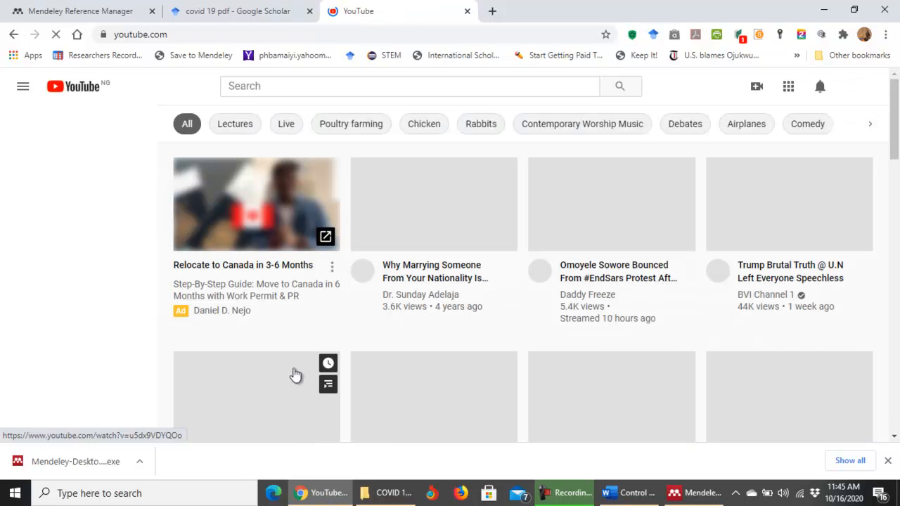
left_click(259, 86)
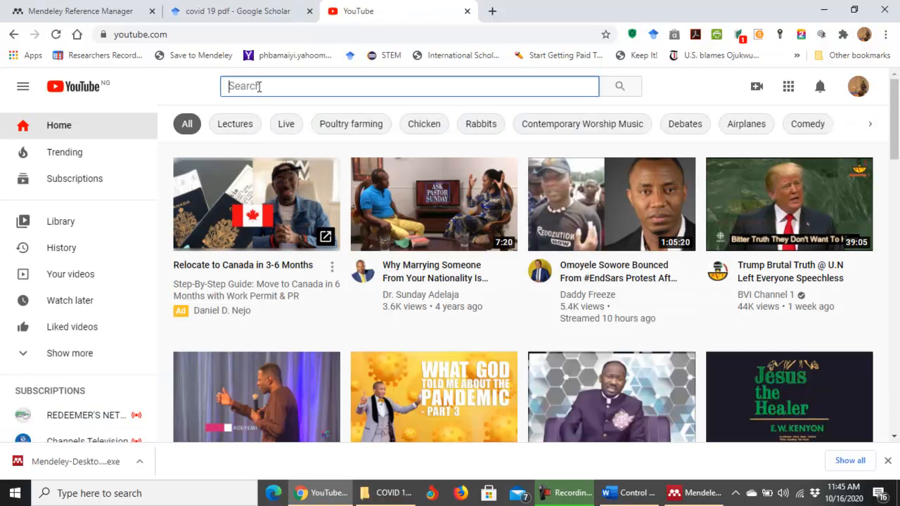
type("Pwaveno")
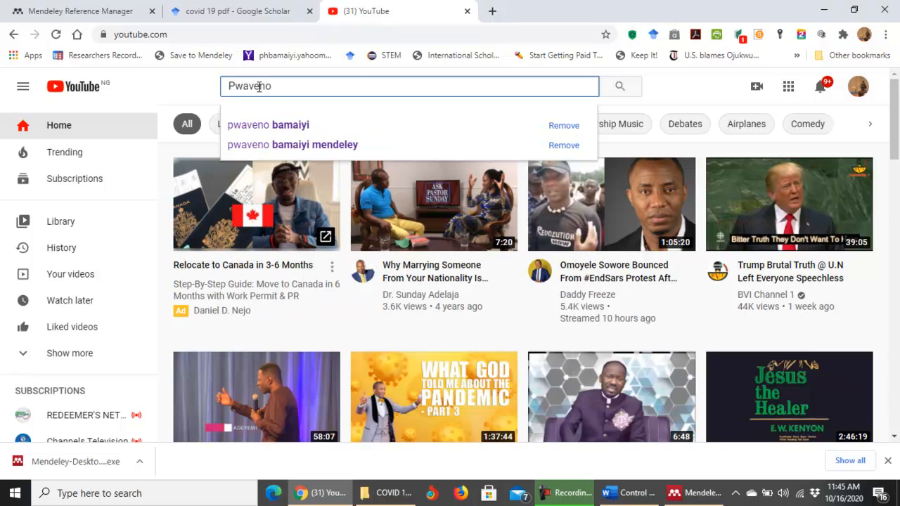
type(" Bamaiy")
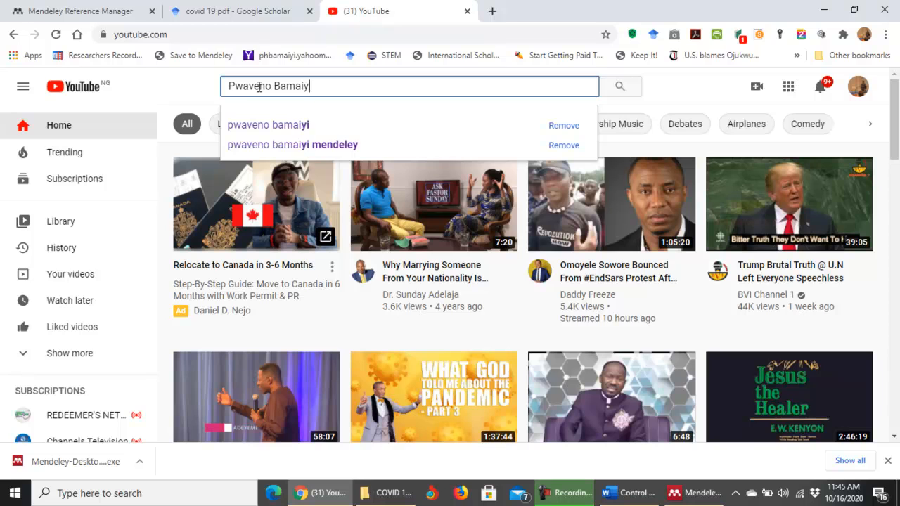
type("i Mendeley")
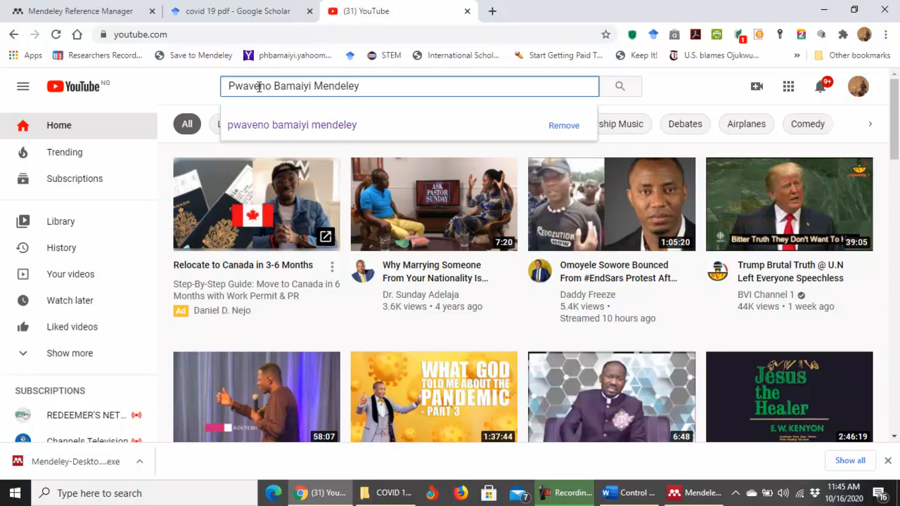
key("Return")
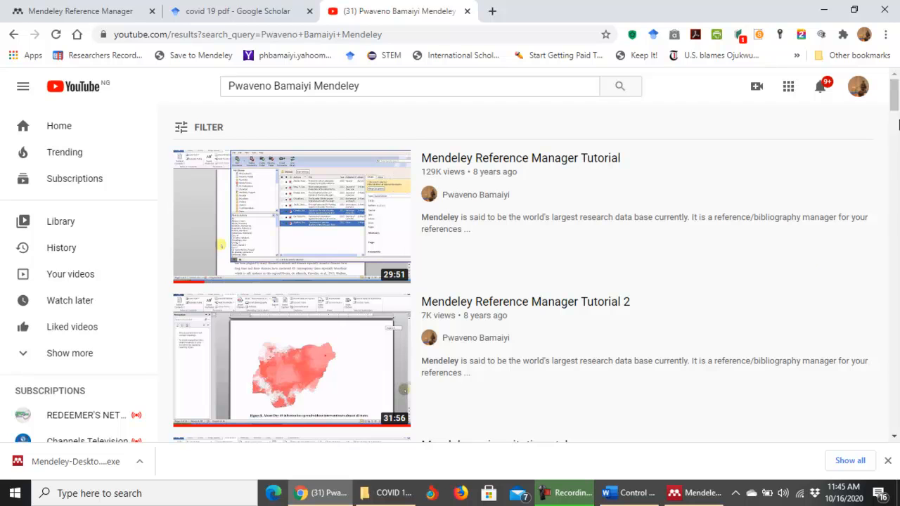
Browse the video results, then go back to the Mendeley library tab and the Word essay.
scroll(896, 125, "down", 3)
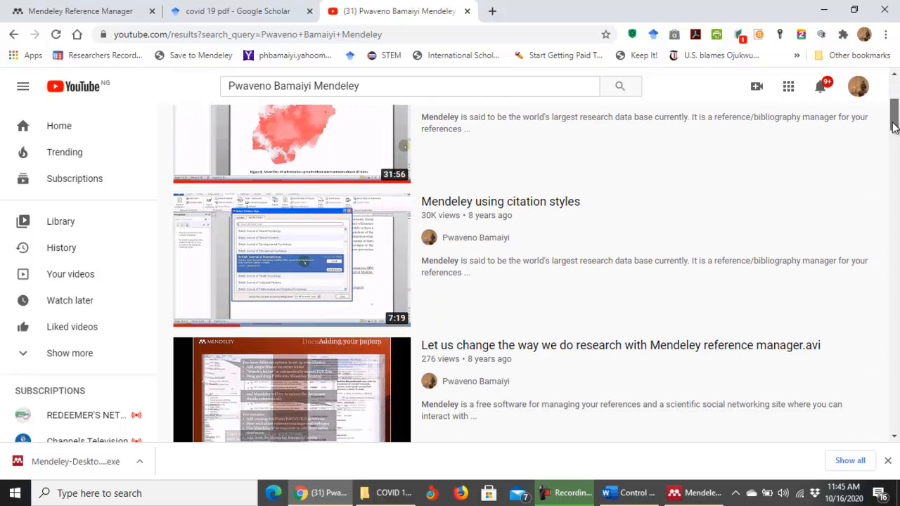
scroll(893, 126, "down", 2)
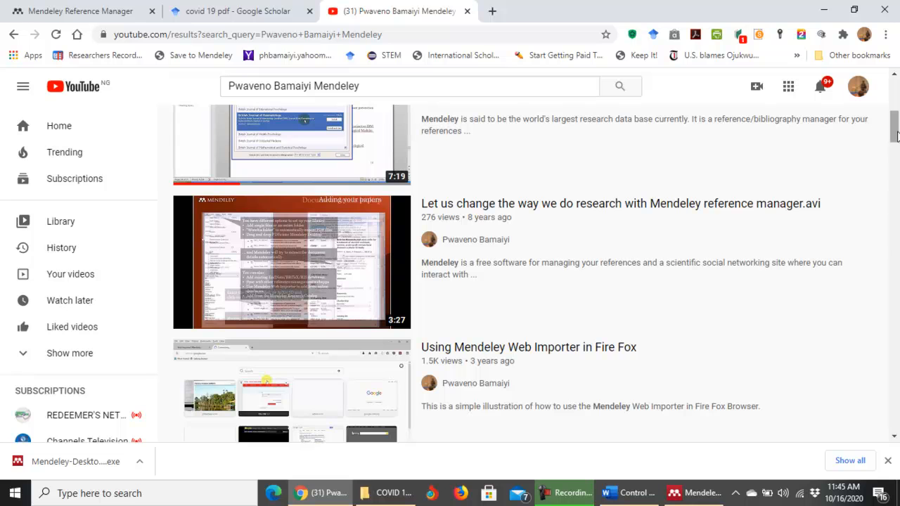
left_click_drag(895, 129, 896, 99)
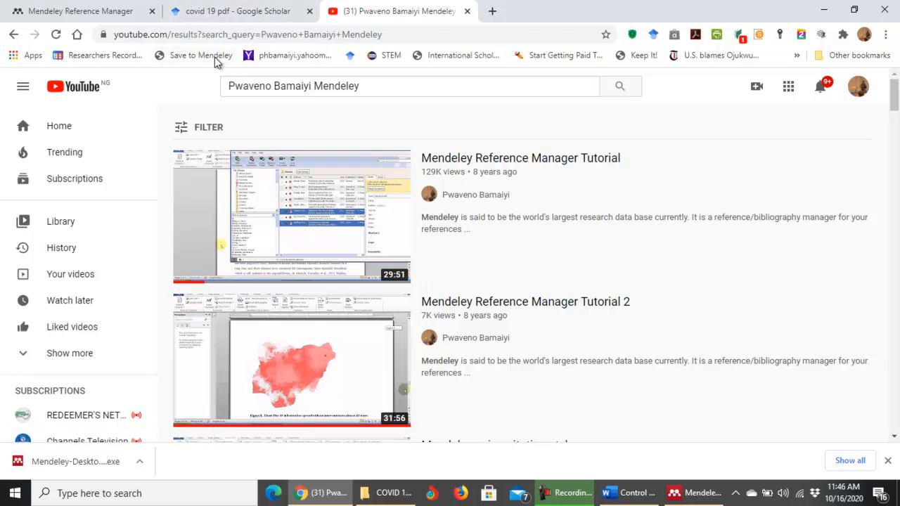
left_click(79, 11)
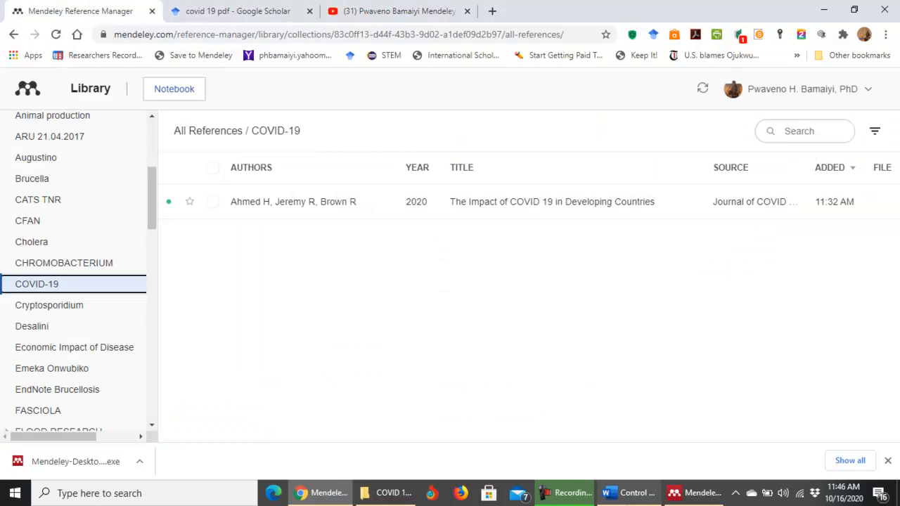
left_click(628, 493)
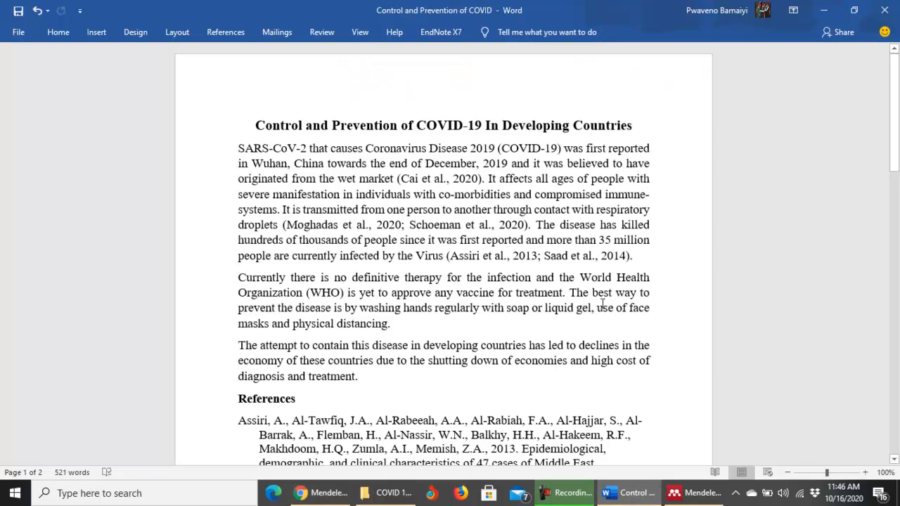
Add an 'Email:' line with the author's e-mail address below the references, then switch to Chrome.
scroll(645, 285, "down", 6)
left_click_drag(896, 178, 894, 367)
left_click(285, 238)
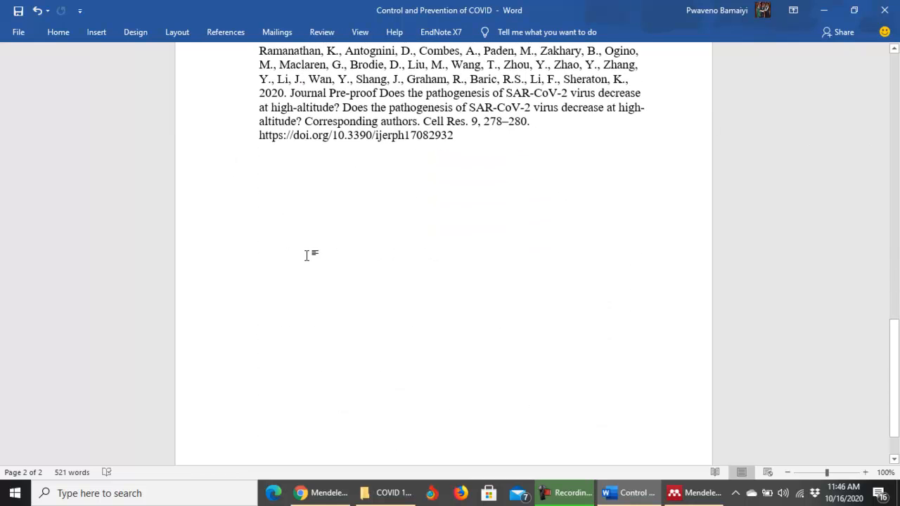
key("Return")
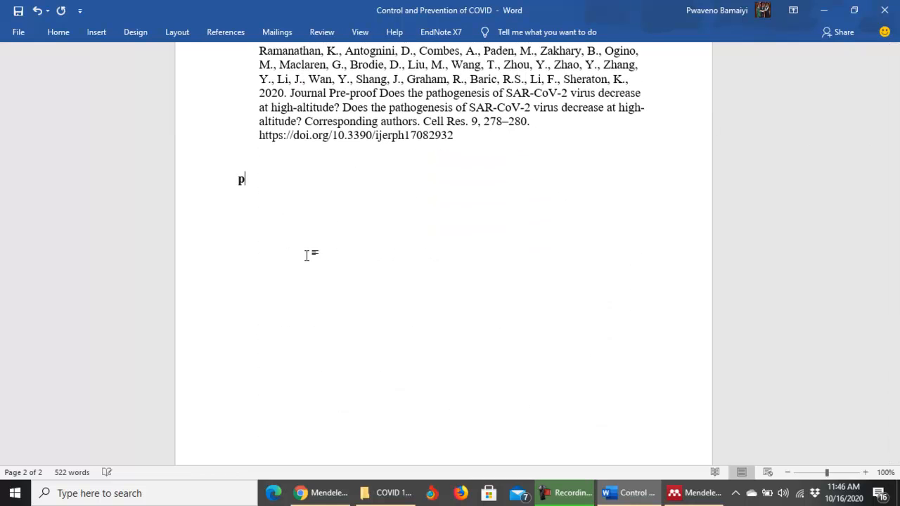
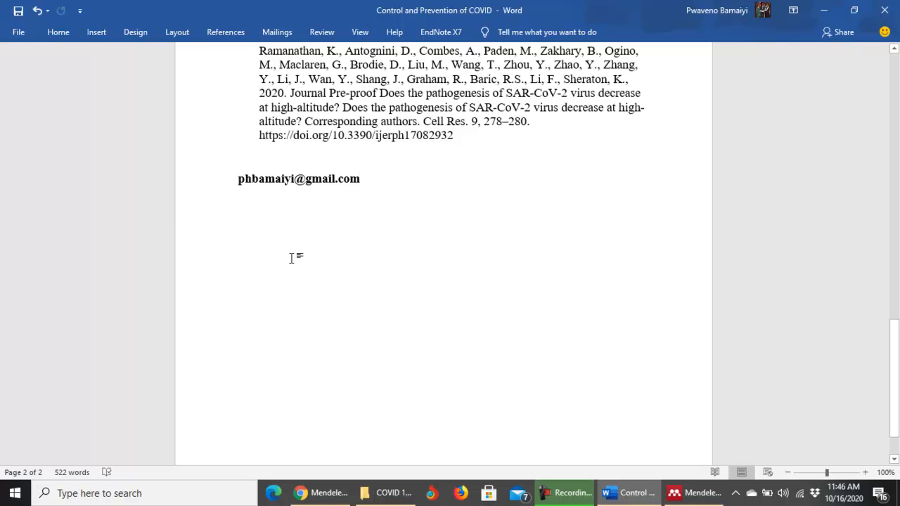
type("Email")
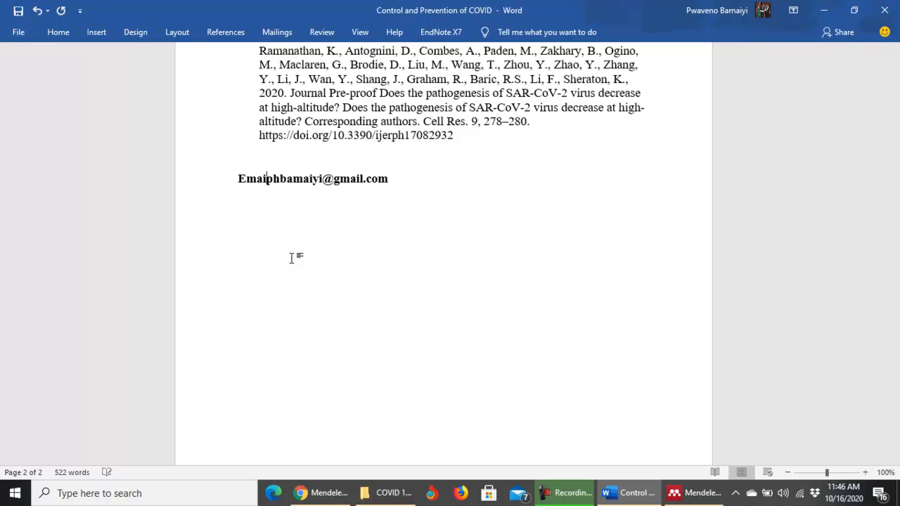
type(":")
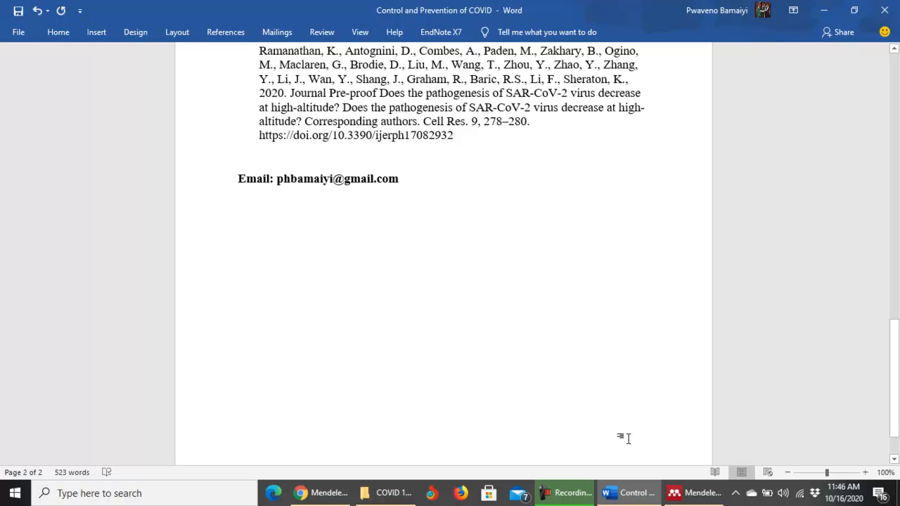
mouse_move(693, 493)
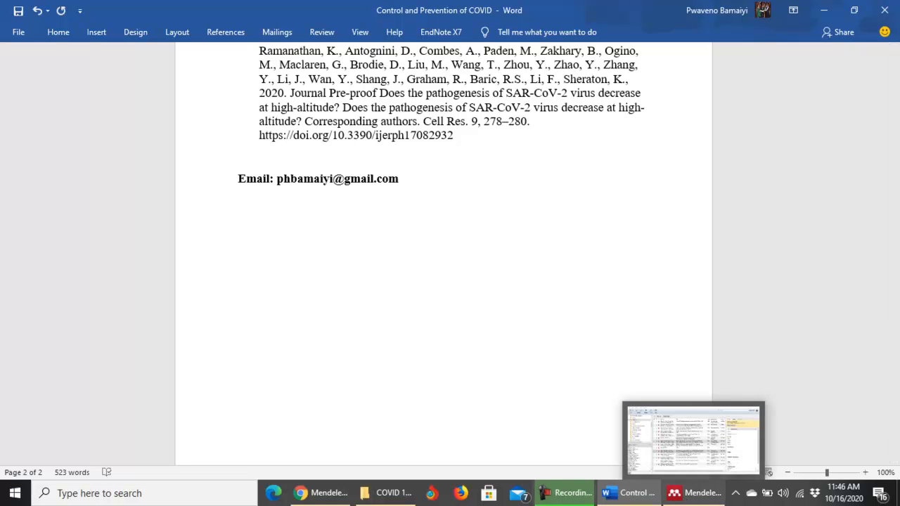
left_click(323, 493)
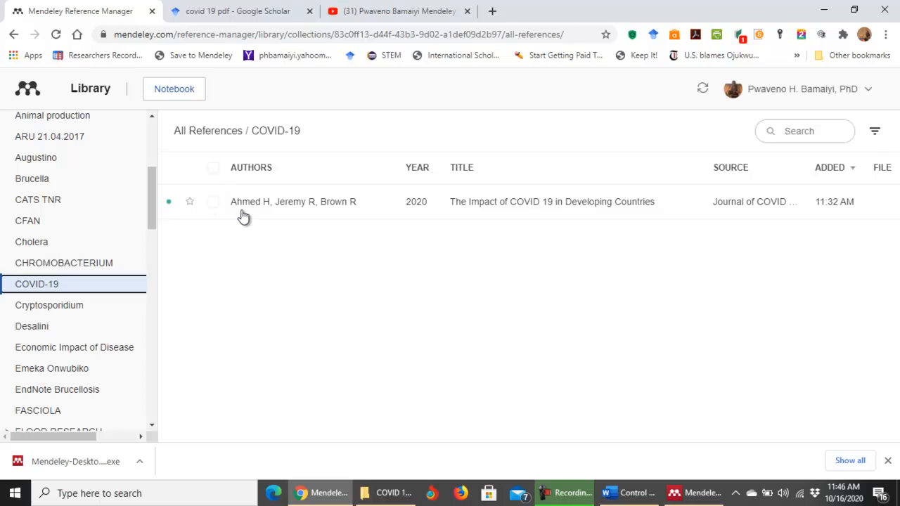
Reload the Mendeley web library to sync the COVID-19 collection, then switch to Mendeley Desktop.
left_click(58, 35)
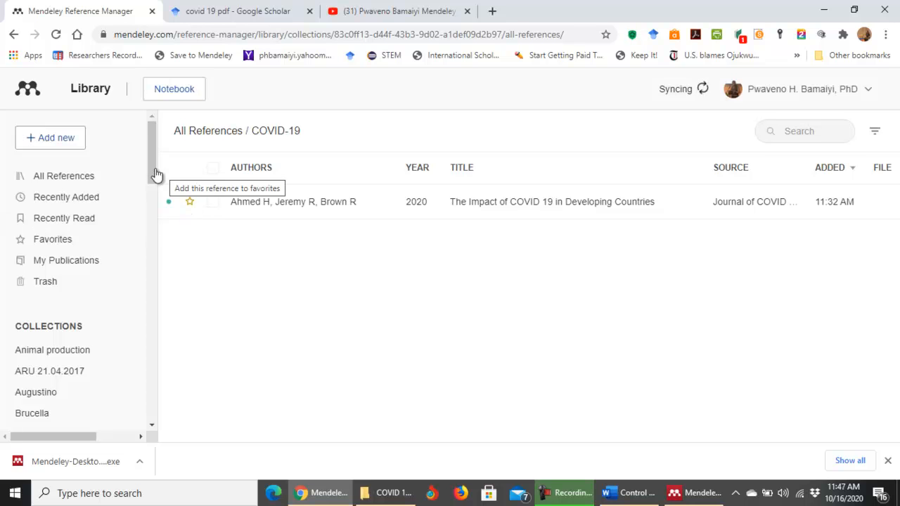
left_click_drag(156, 174, 150, 211)
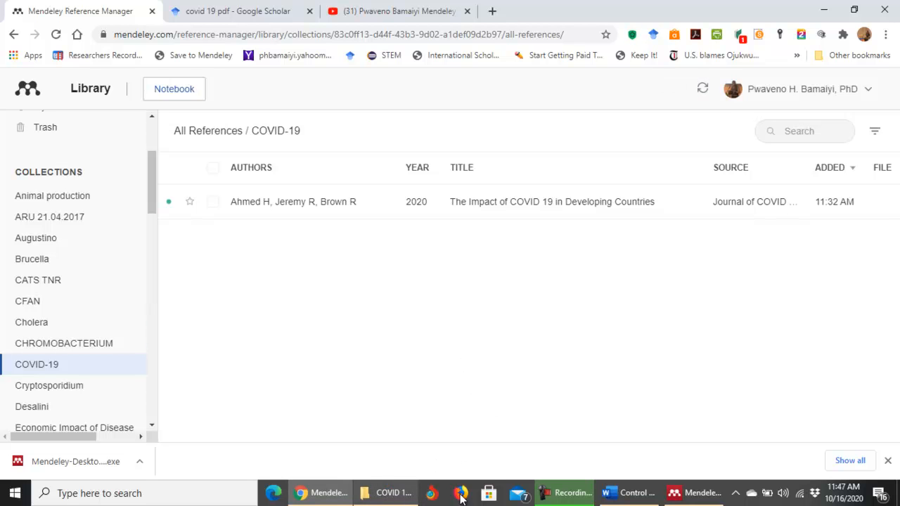
left_click(668, 492)
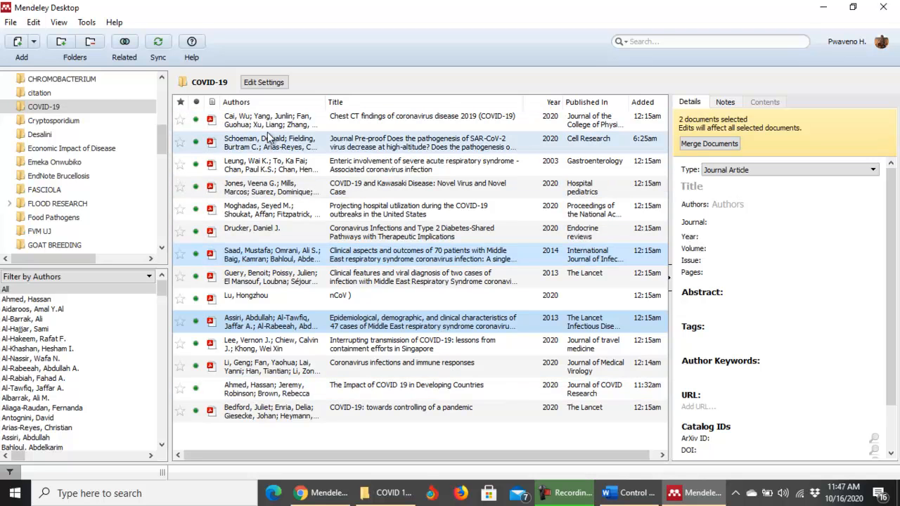
Select the Chest CT findings paper by Cai and open its PDF in the reader.
left_click(294, 195)
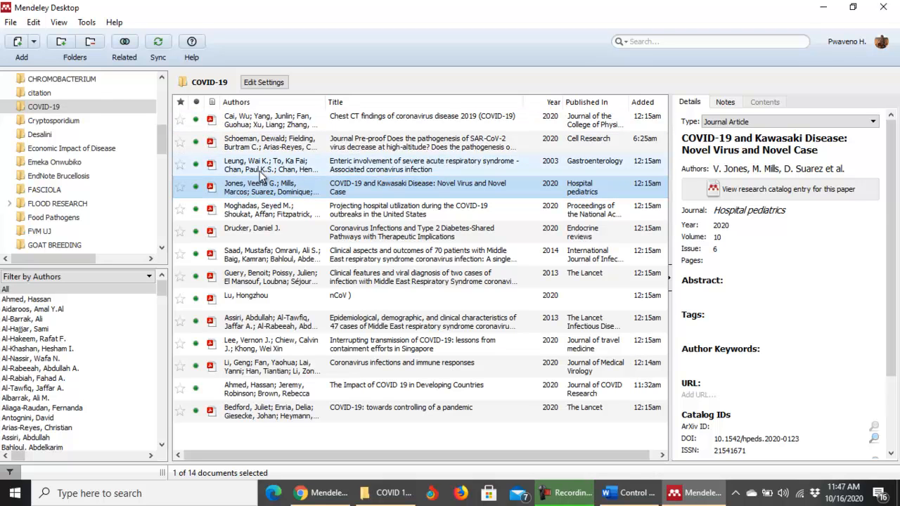
left_click(265, 123)
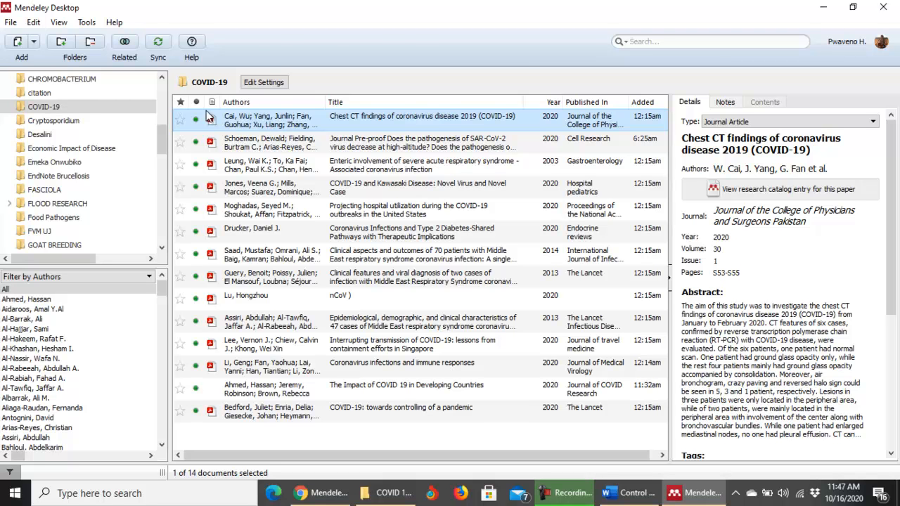
key("Return")
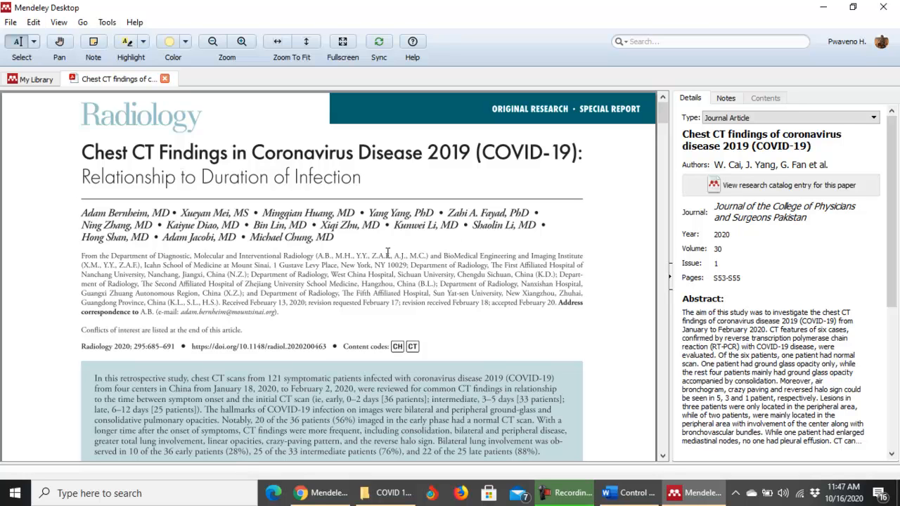
scroll(371, 251, "down", 5)
scroll(372, 251, "up", 5)
scroll(371, 260, "down", 1)
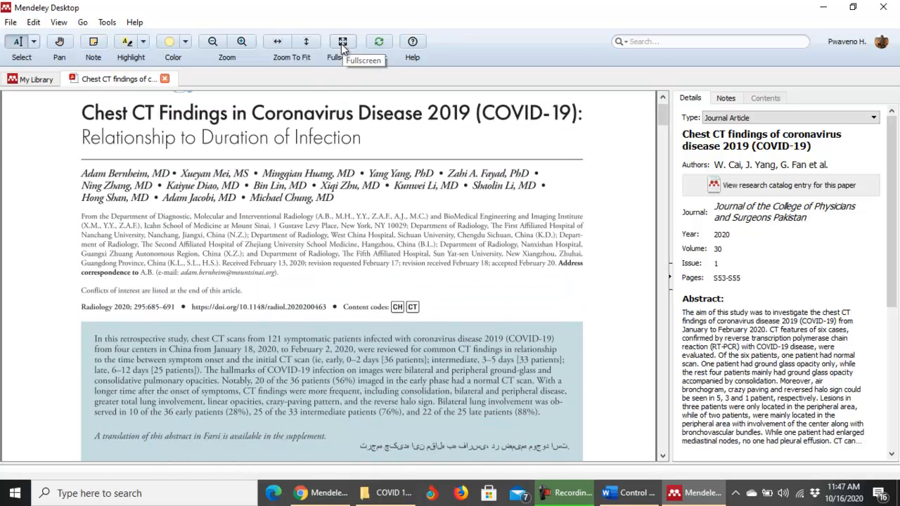
Zoom the PDF in and back out, then return to the My Library COVID-19 list.
left_click(242, 42)
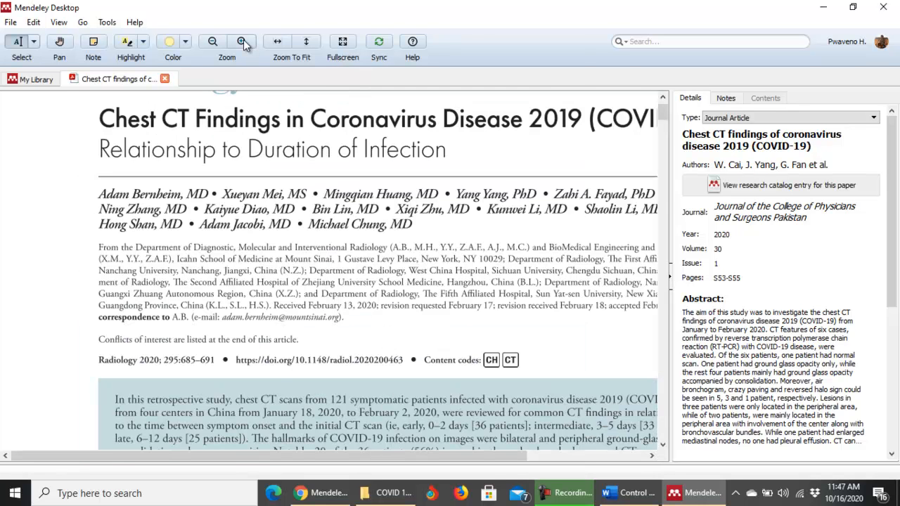
left_click(211, 41)
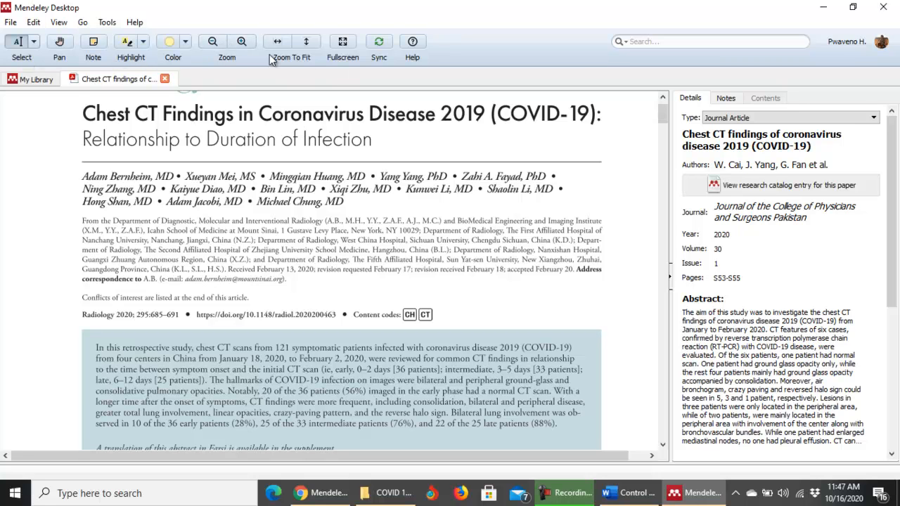
left_click(35, 80)
left_click_drag(162, 167, 149, 249)
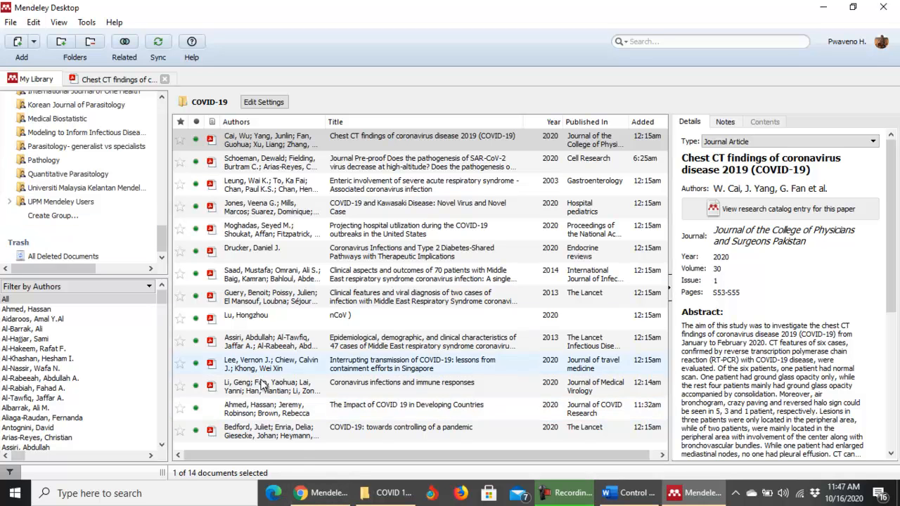
Review the web COVID-19 collection in Chrome, then briefly switch to Mendeley Desktop.
left_click(324, 495)
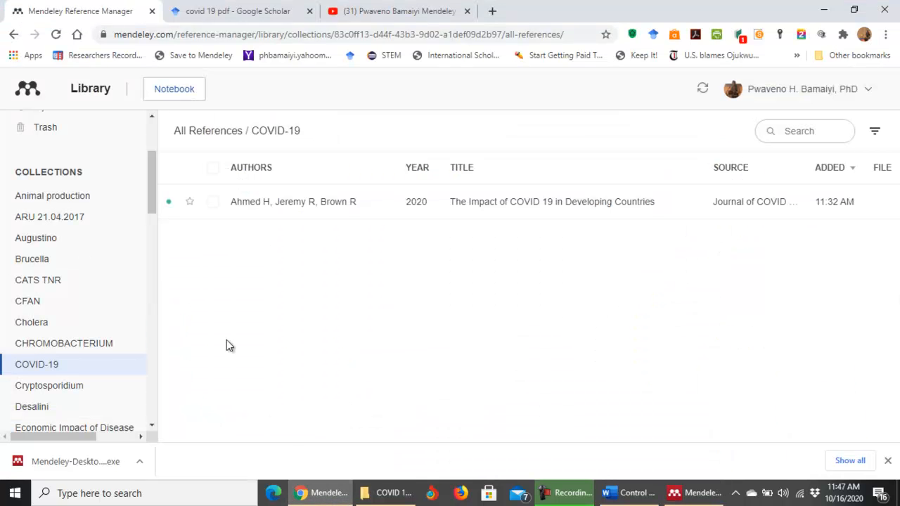
left_click_drag(153, 177, 163, 352)
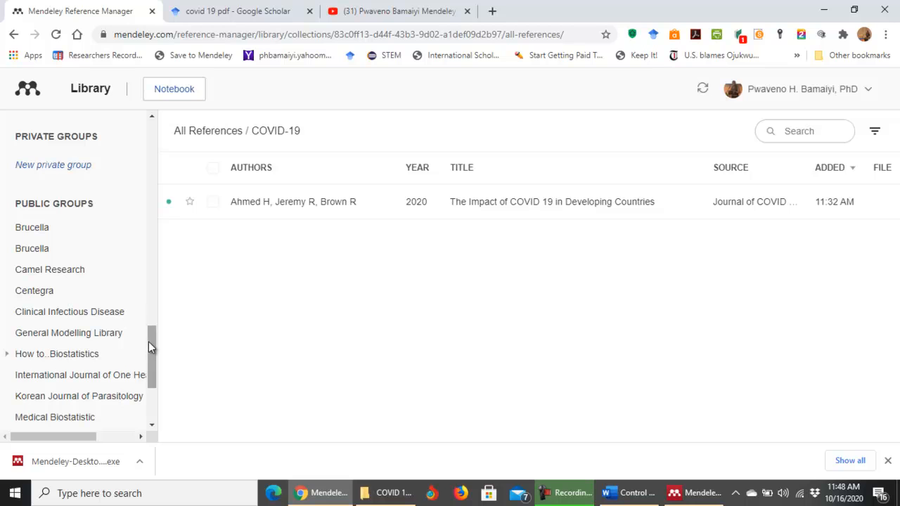
left_click_drag(150, 342, 141, 126)
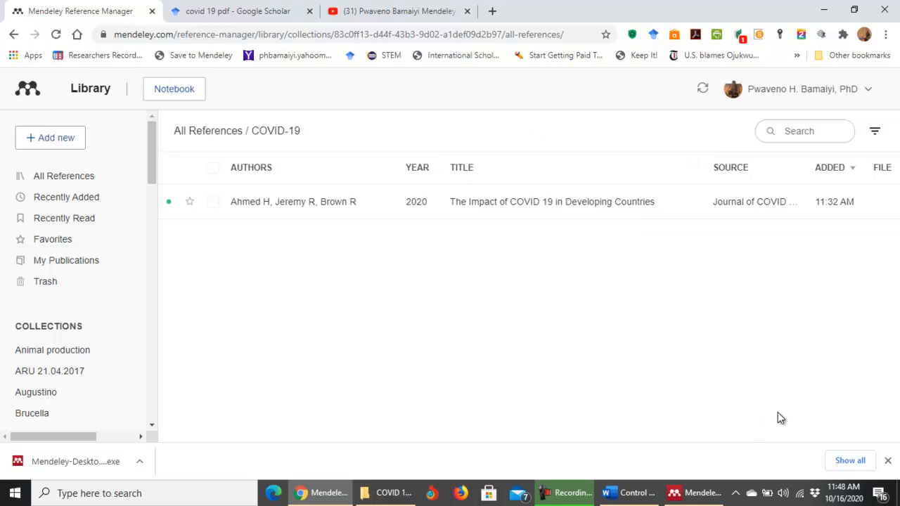
left_click(685, 494)
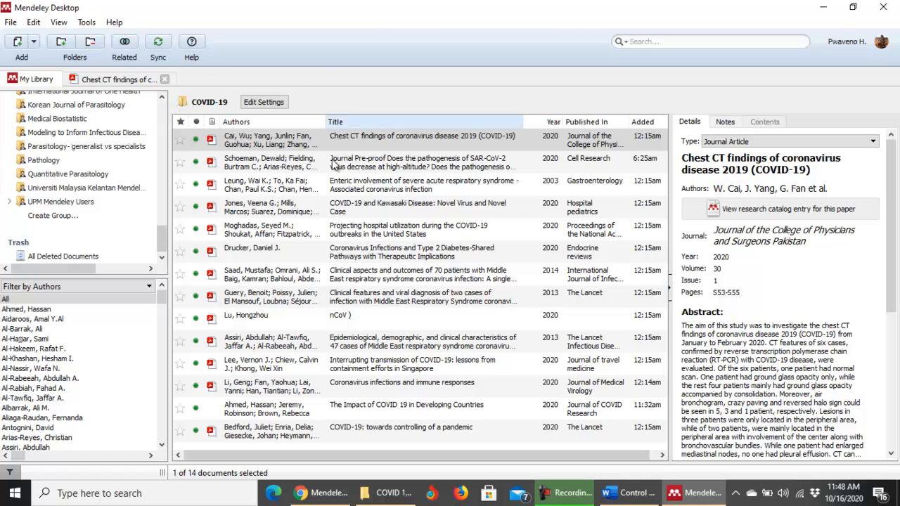
Back in the web library, open the user-name dropdown showing Profile, Get Support, Give Feedback, Sign Out.
left_click(328, 493)
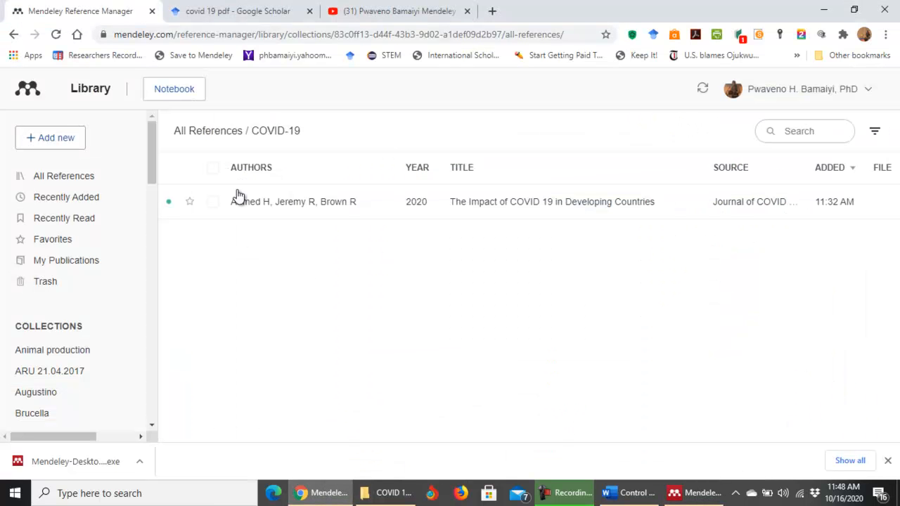
left_click(766, 92)
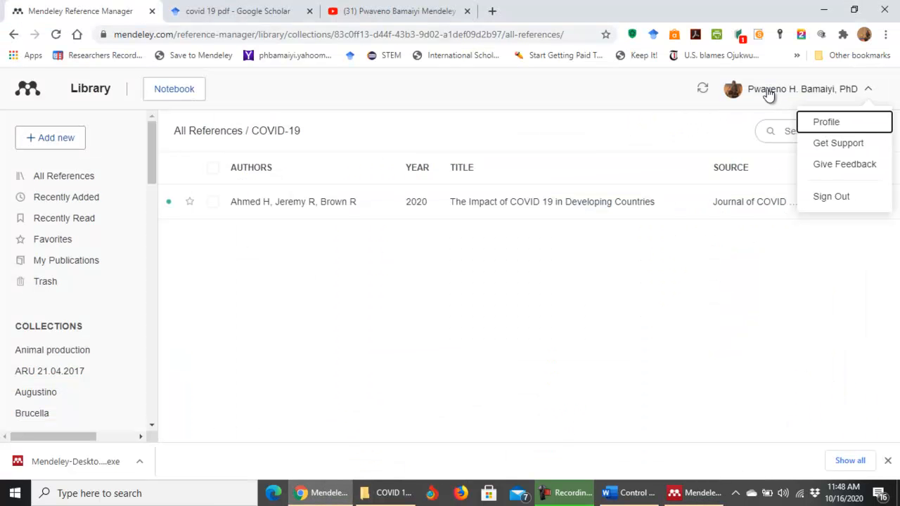
left_click(735, 94)
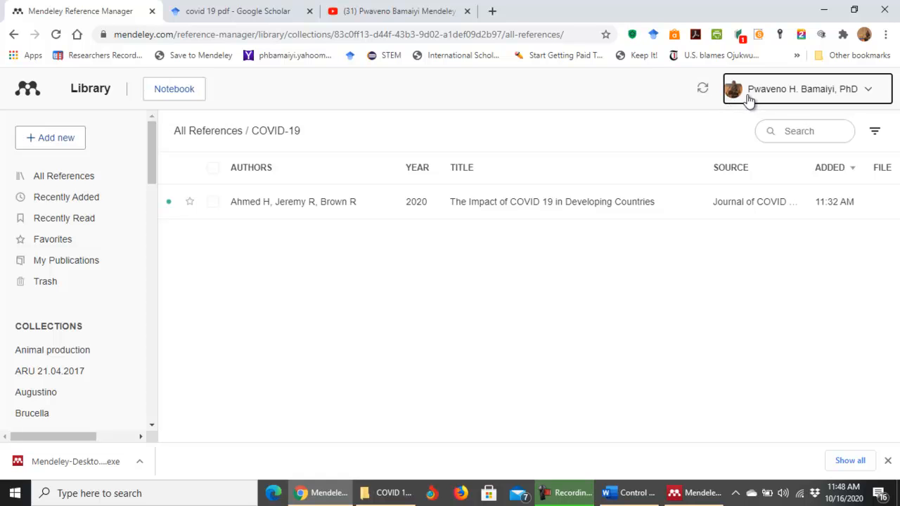
left_click(751, 94)
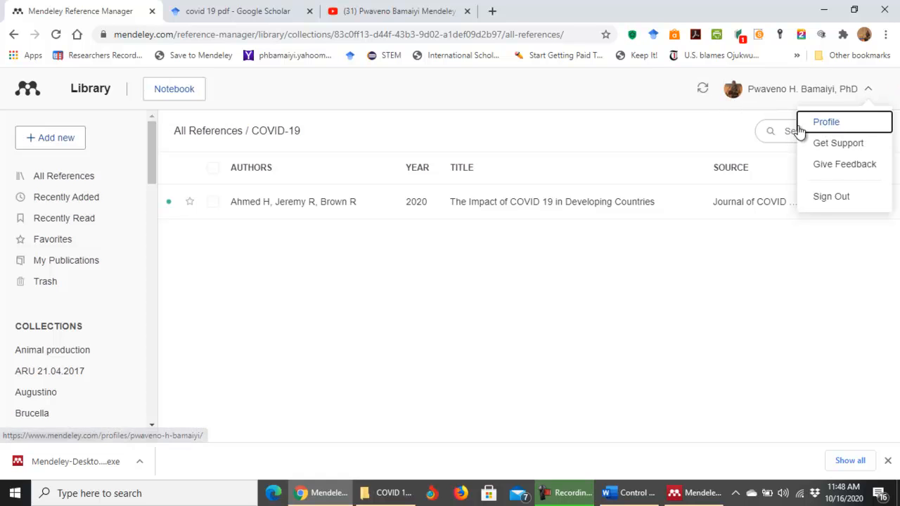
Open the Mendeley web profile page and scroll down through it.
left_click(821, 122)
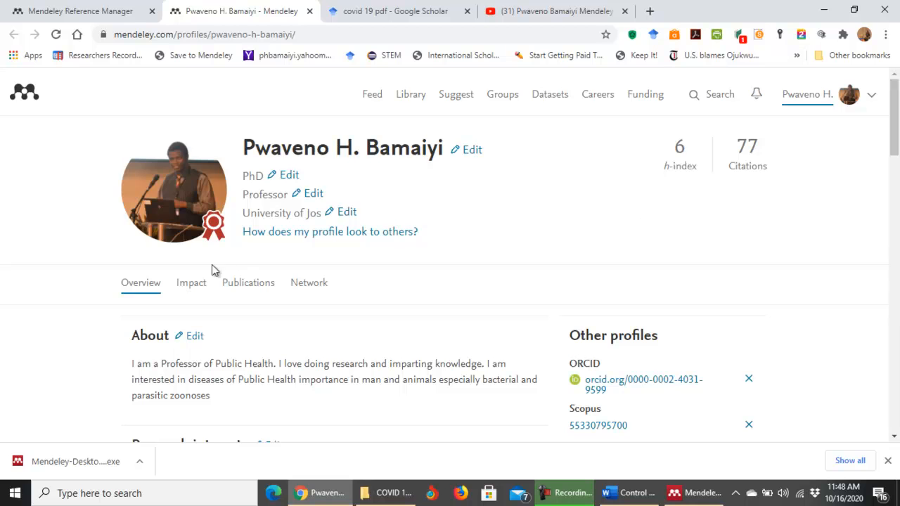
scroll(501, 303, "down", 6)
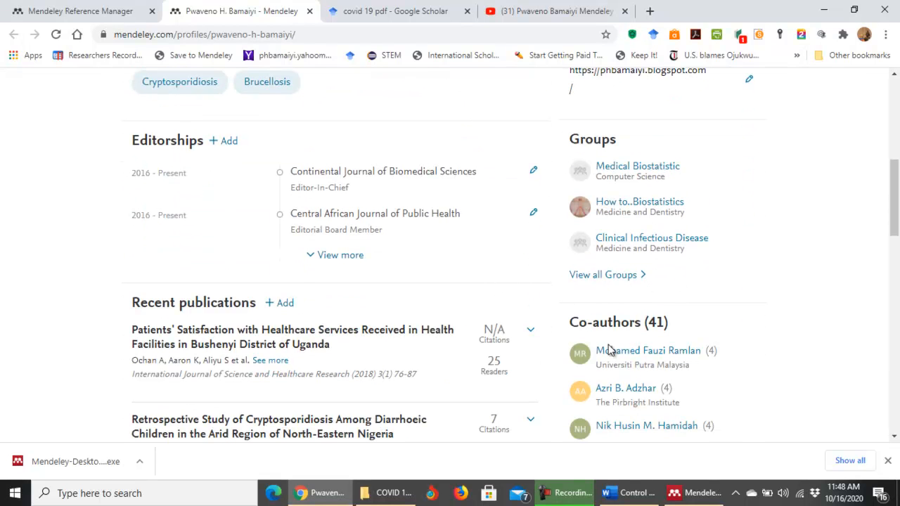
scroll(558, 384, "down", 1)
scroll(557, 384, "down", 5)
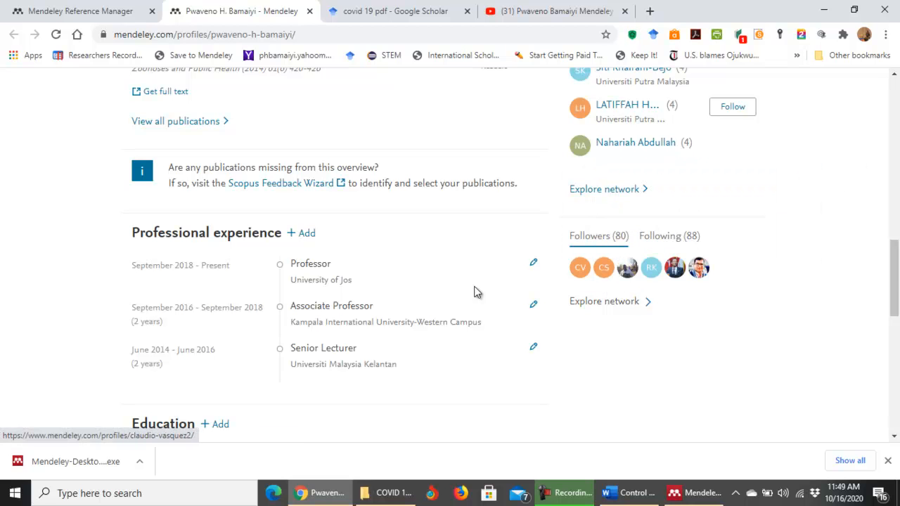
scroll(456, 351, "down", 3)
Scroll back up, preview the profile as others see it, and return to Mendeley Desktop.
scroll(495, 327, "up", 5)
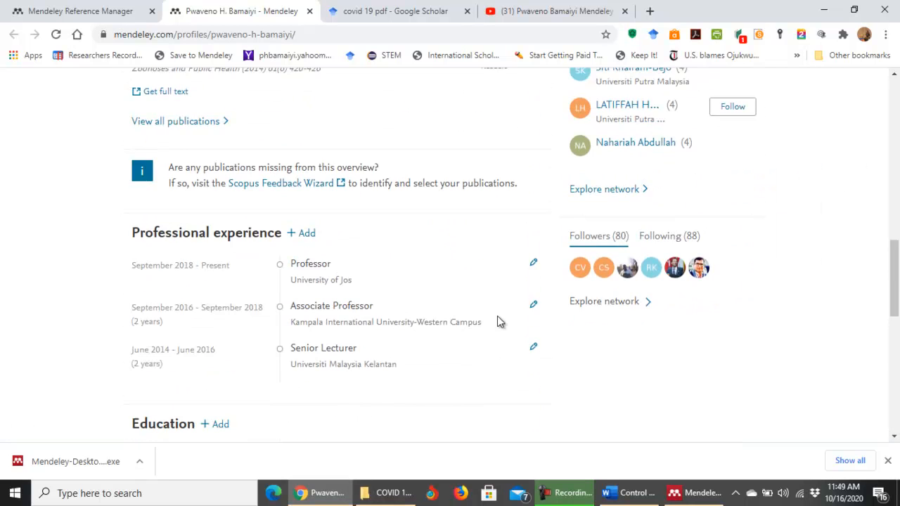
scroll(497, 316, "up", 7)
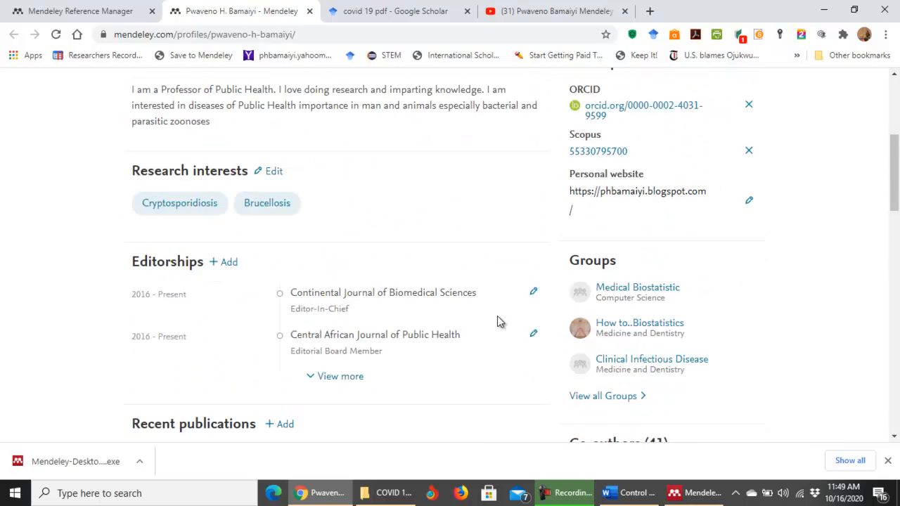
scroll(497, 321, "up", 2)
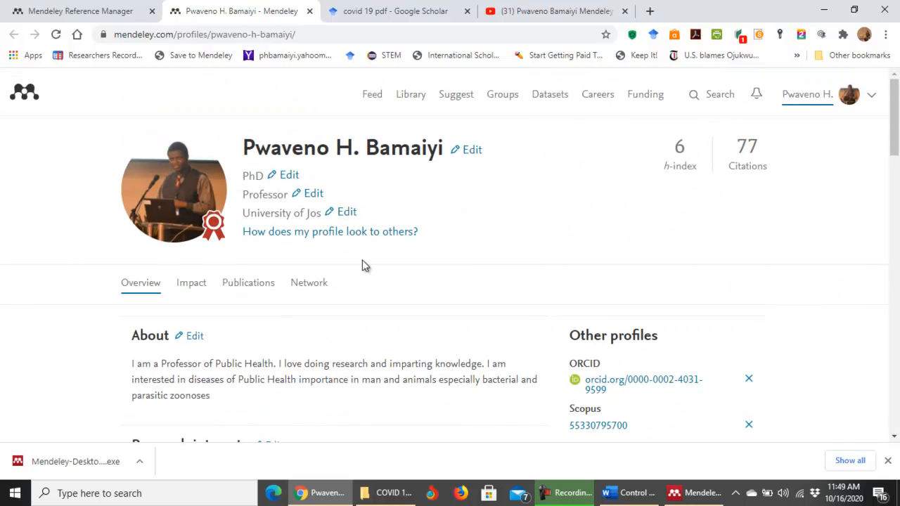
left_click(322, 234)
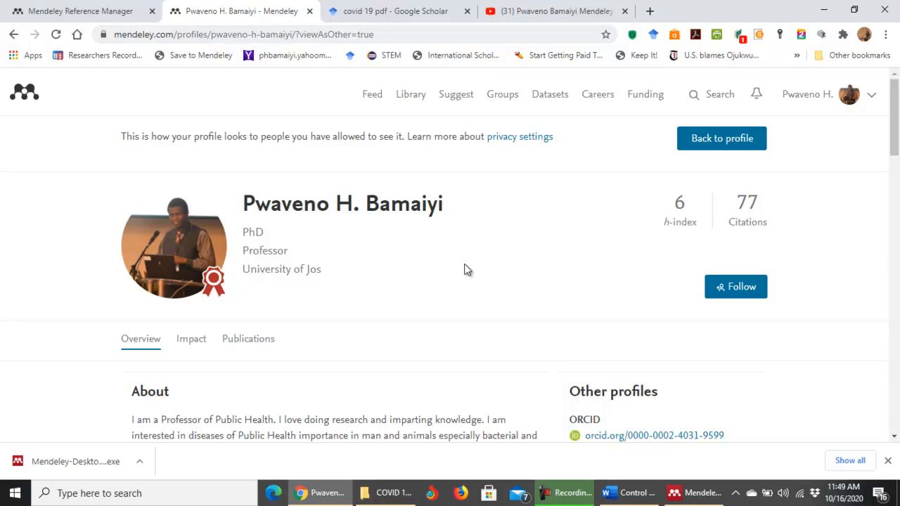
left_click(694, 494)
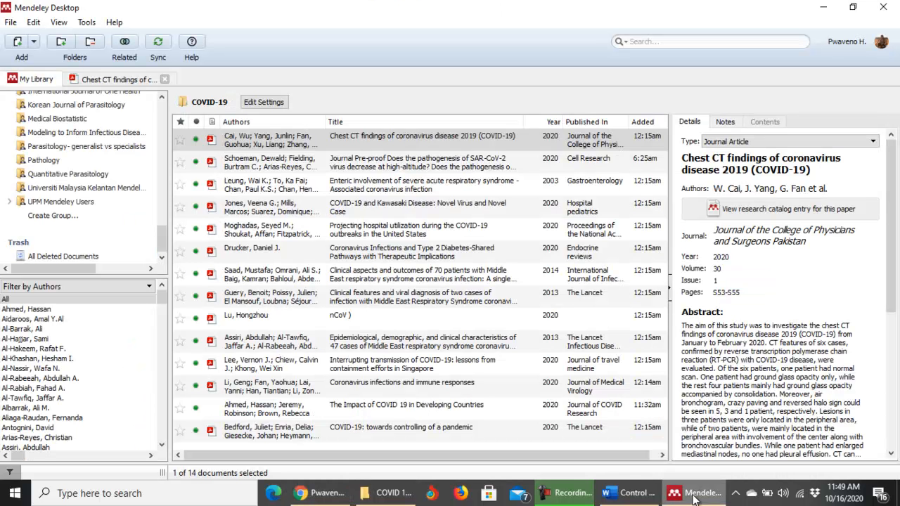